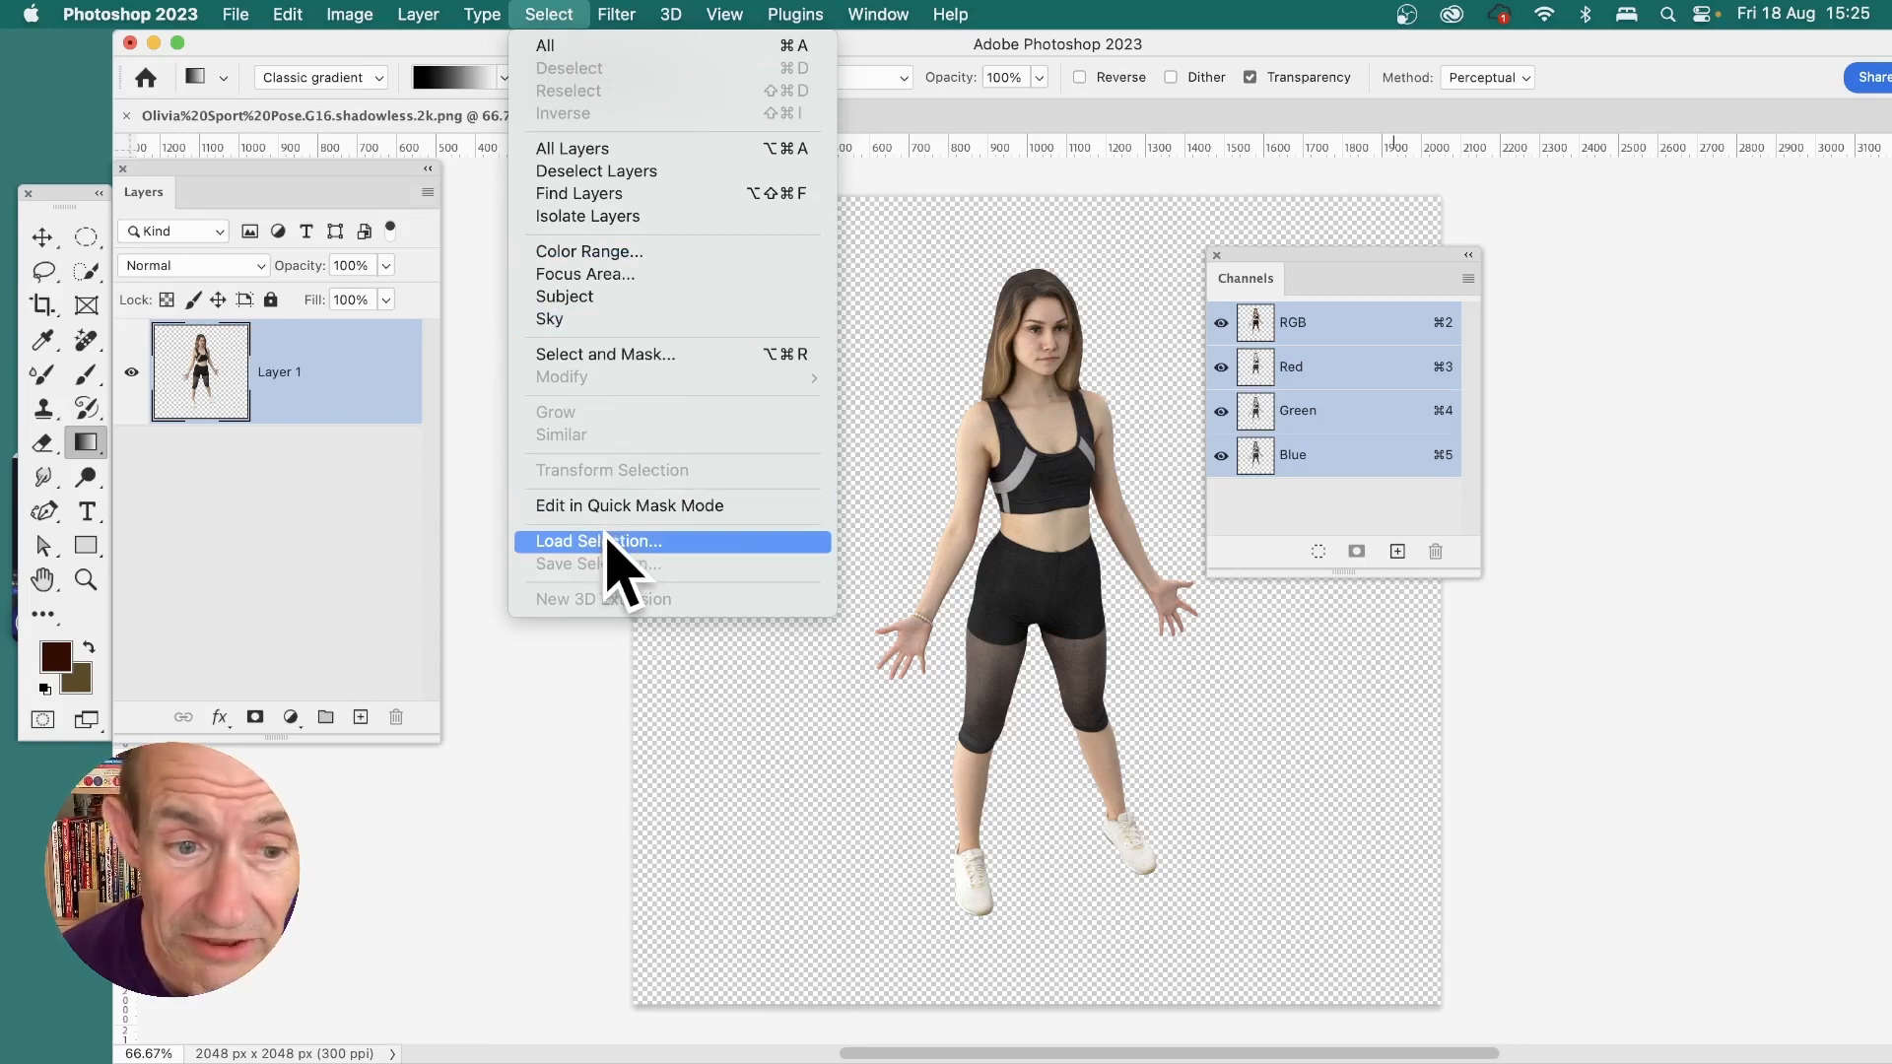
# Step: Load the Layer 1 Transparency channel as a new selection around the woman
pyautogui.click(607, 541)
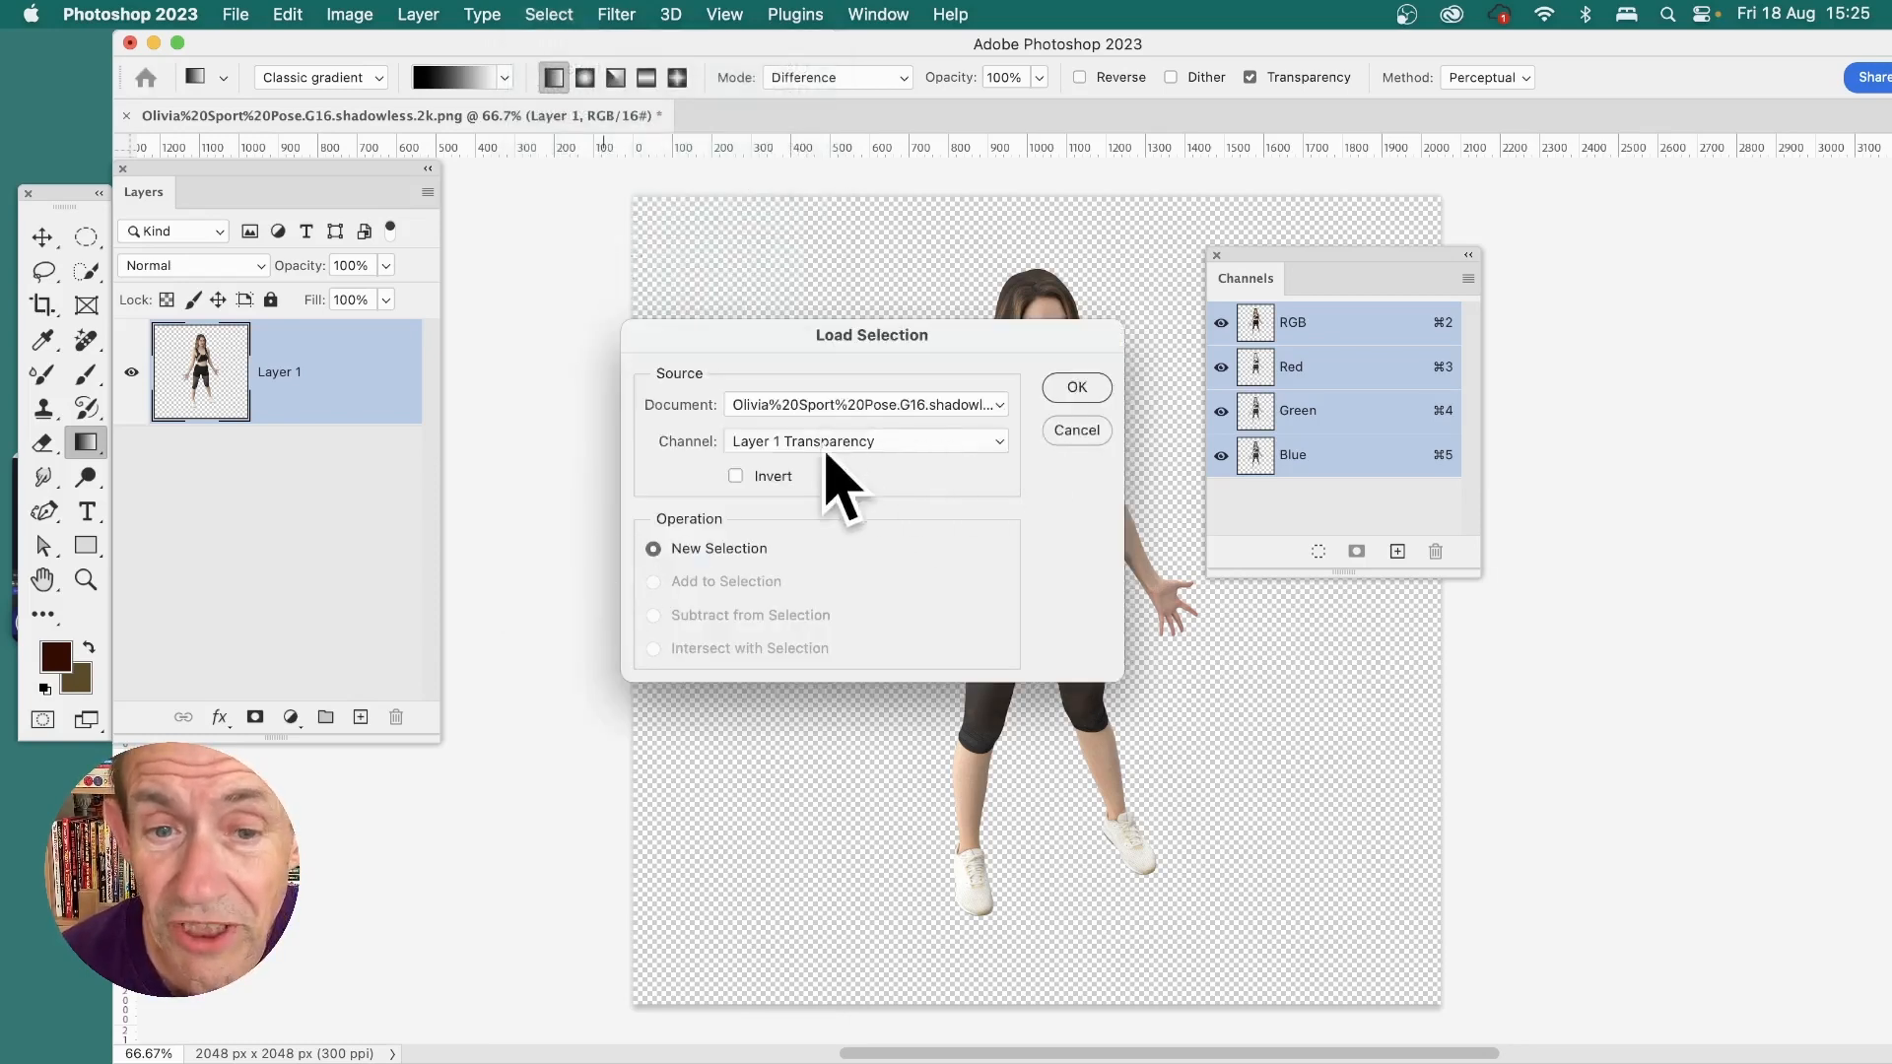
pyautogui.click(902, 449)
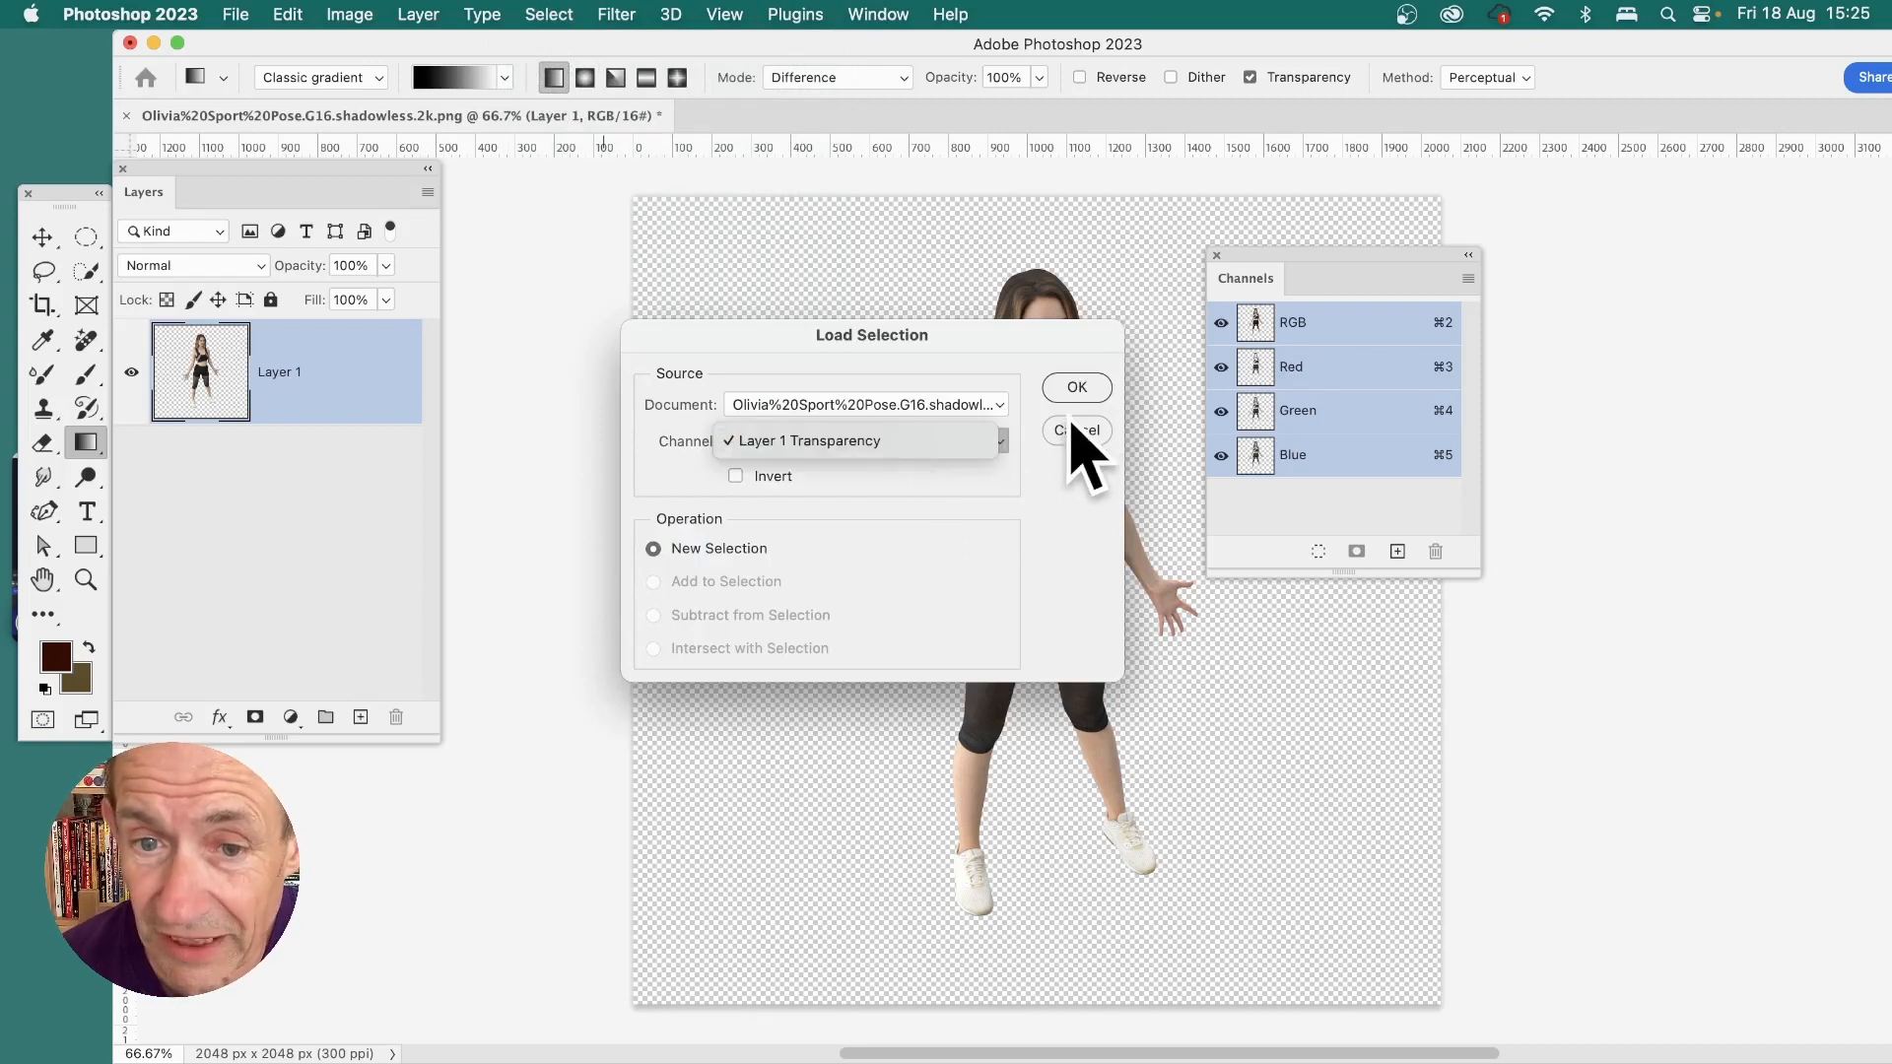
pyautogui.click(1081, 390)
pyautogui.click(1081, 390)
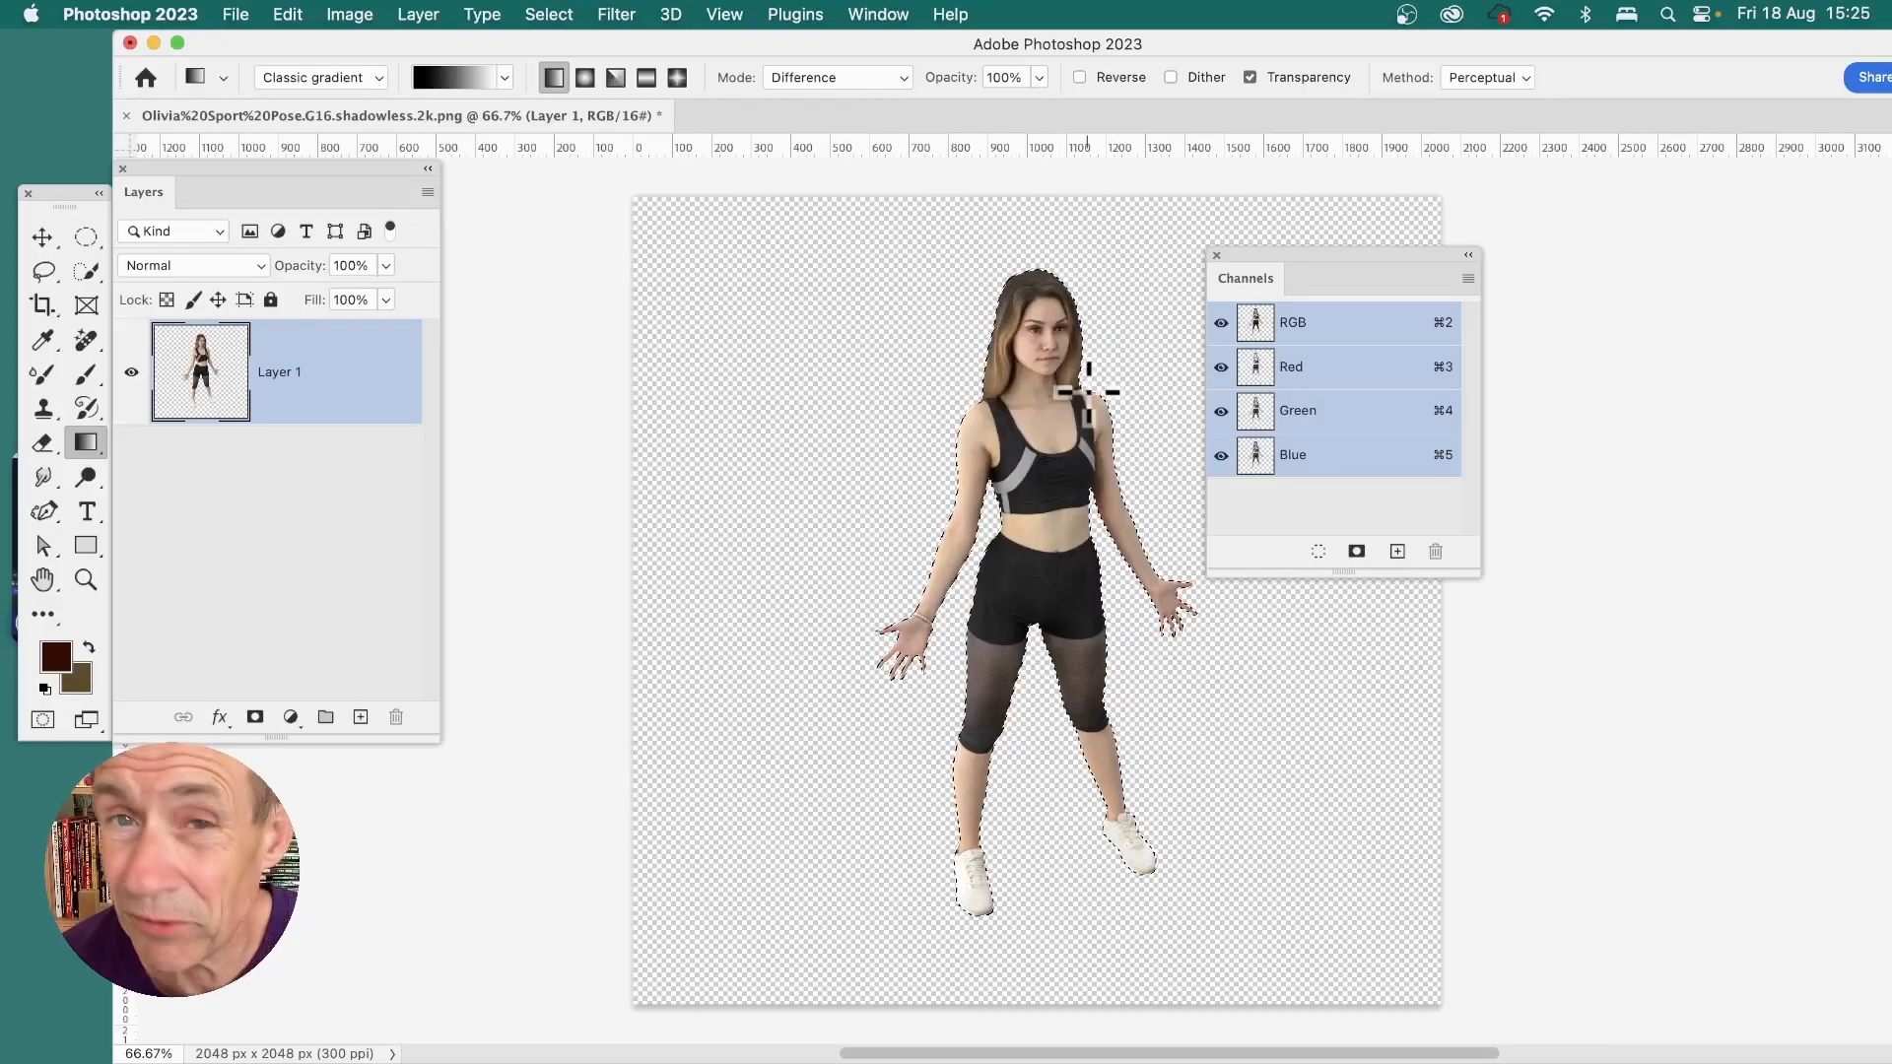
# Step: Run Select Subject on the woman, accepting that the current selection is discarded
pyautogui.click(552, 12)
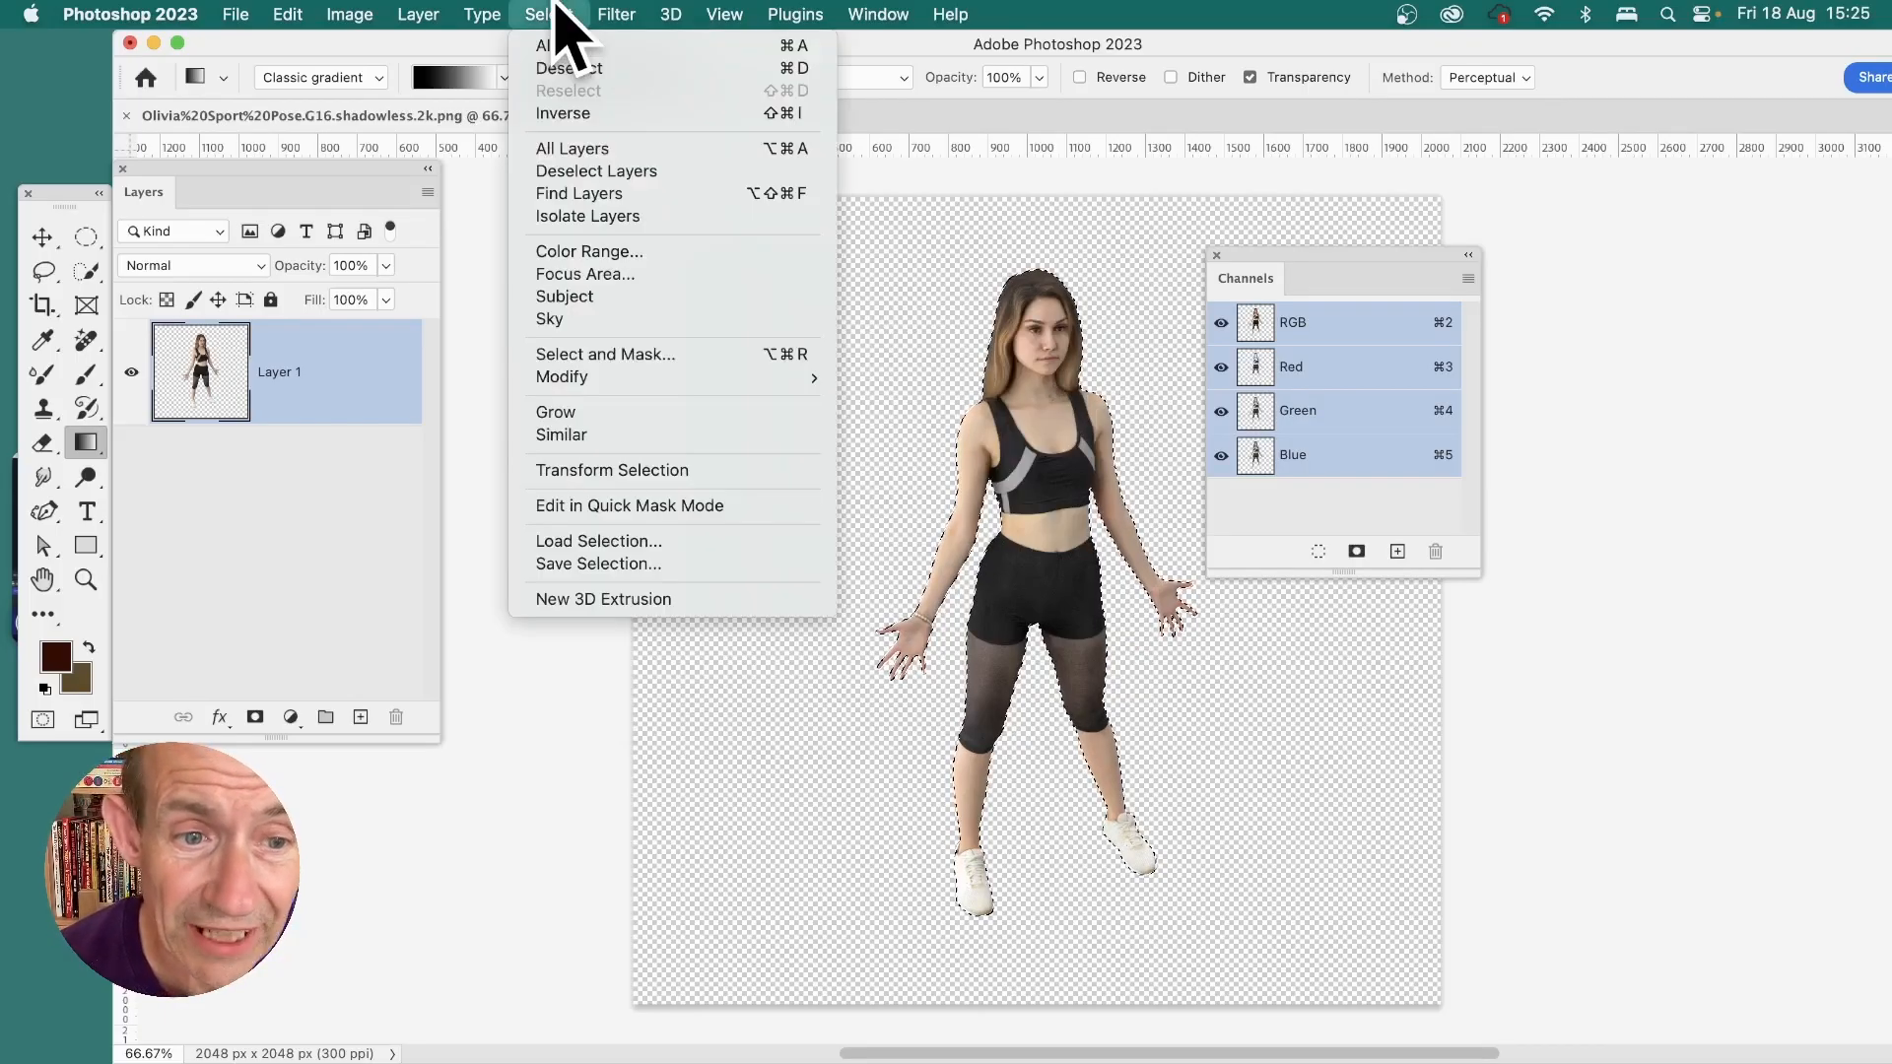
pyautogui.click(564, 296)
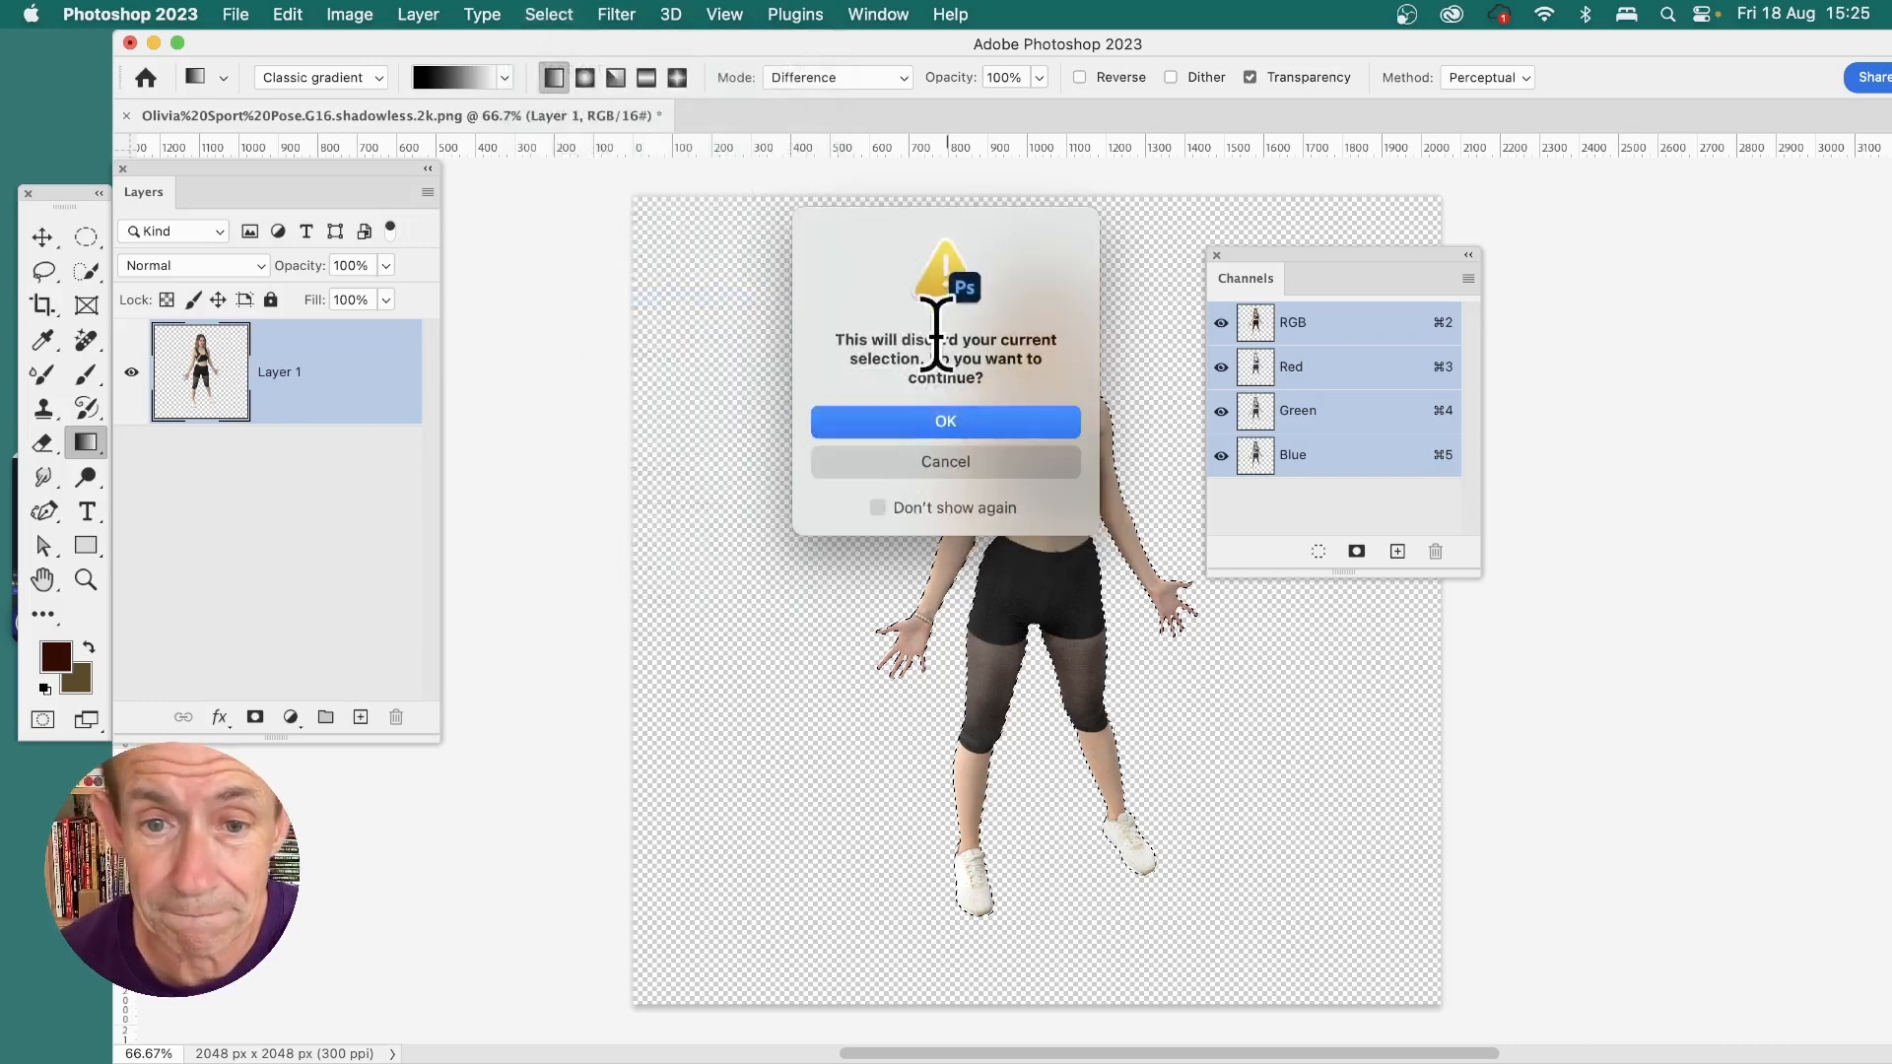
pyautogui.click(974, 434)
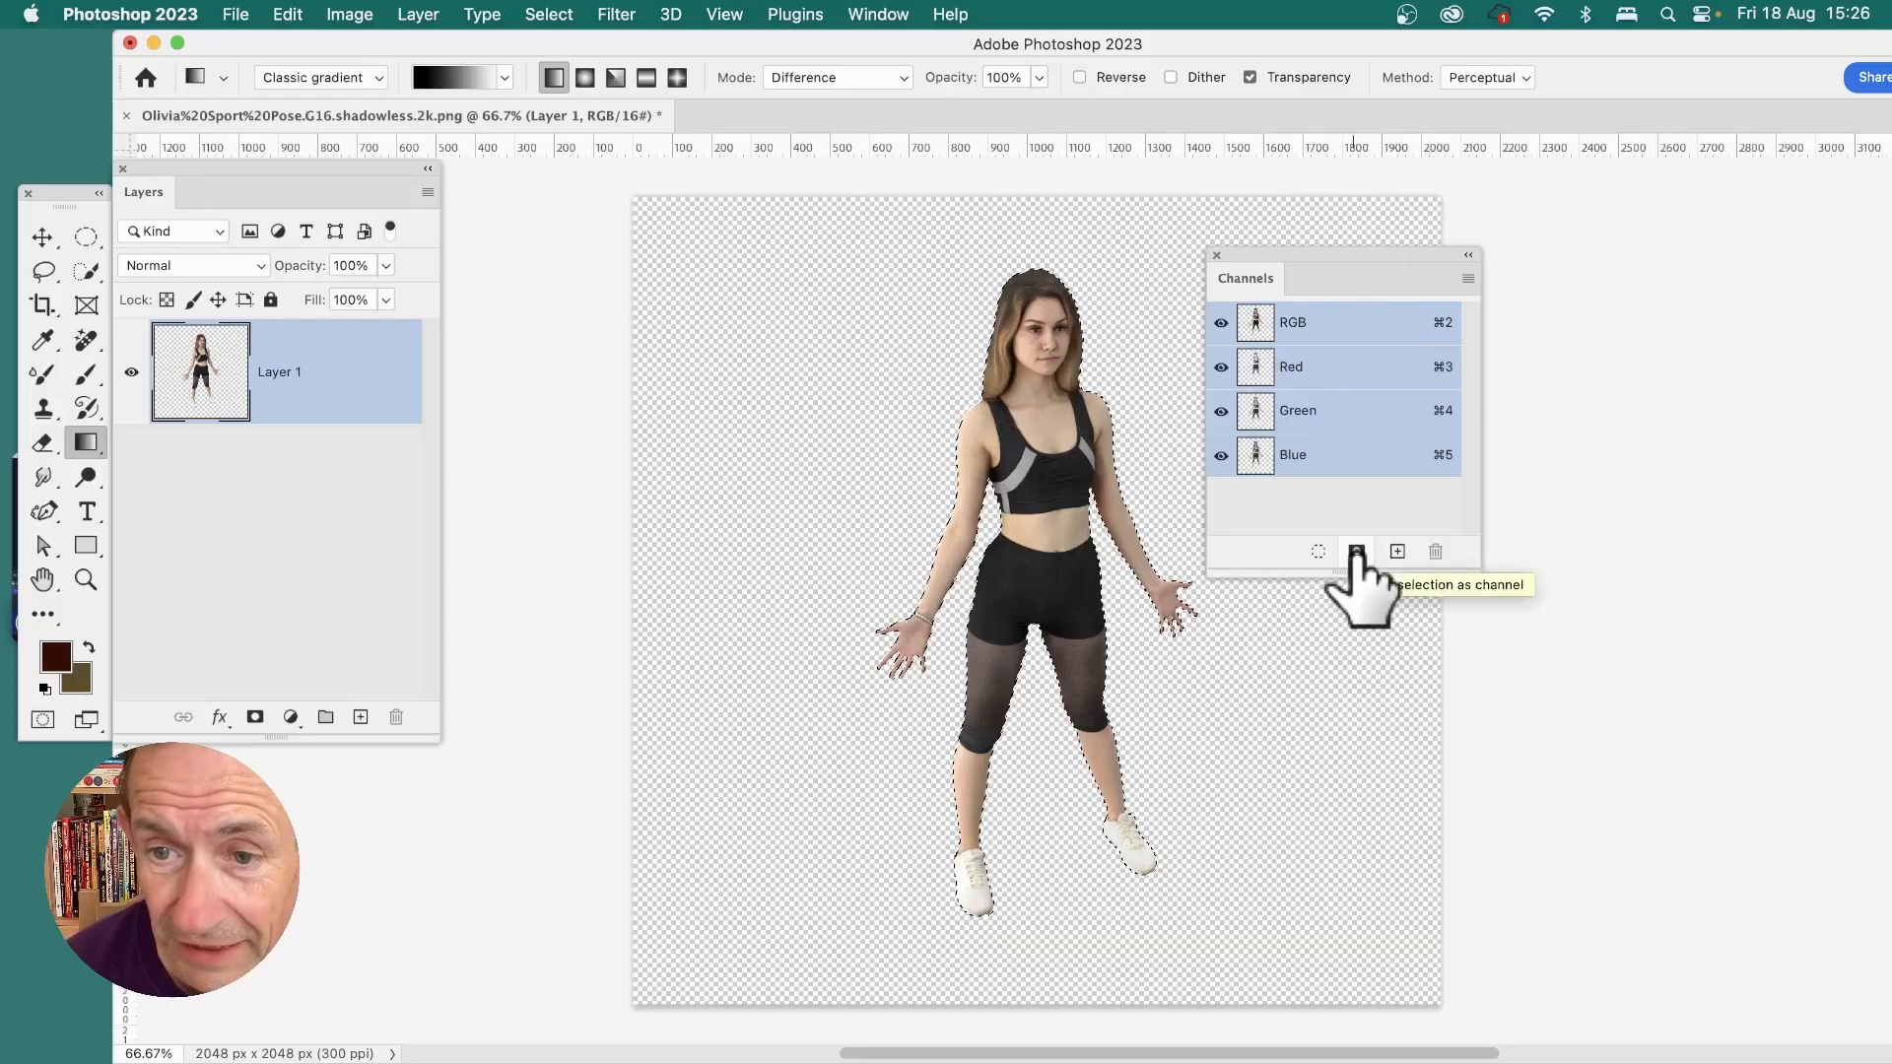
# Step: Save the selection as an alpha channel, inspect its mask and return to the RGB composite
pyautogui.click(1357, 552)
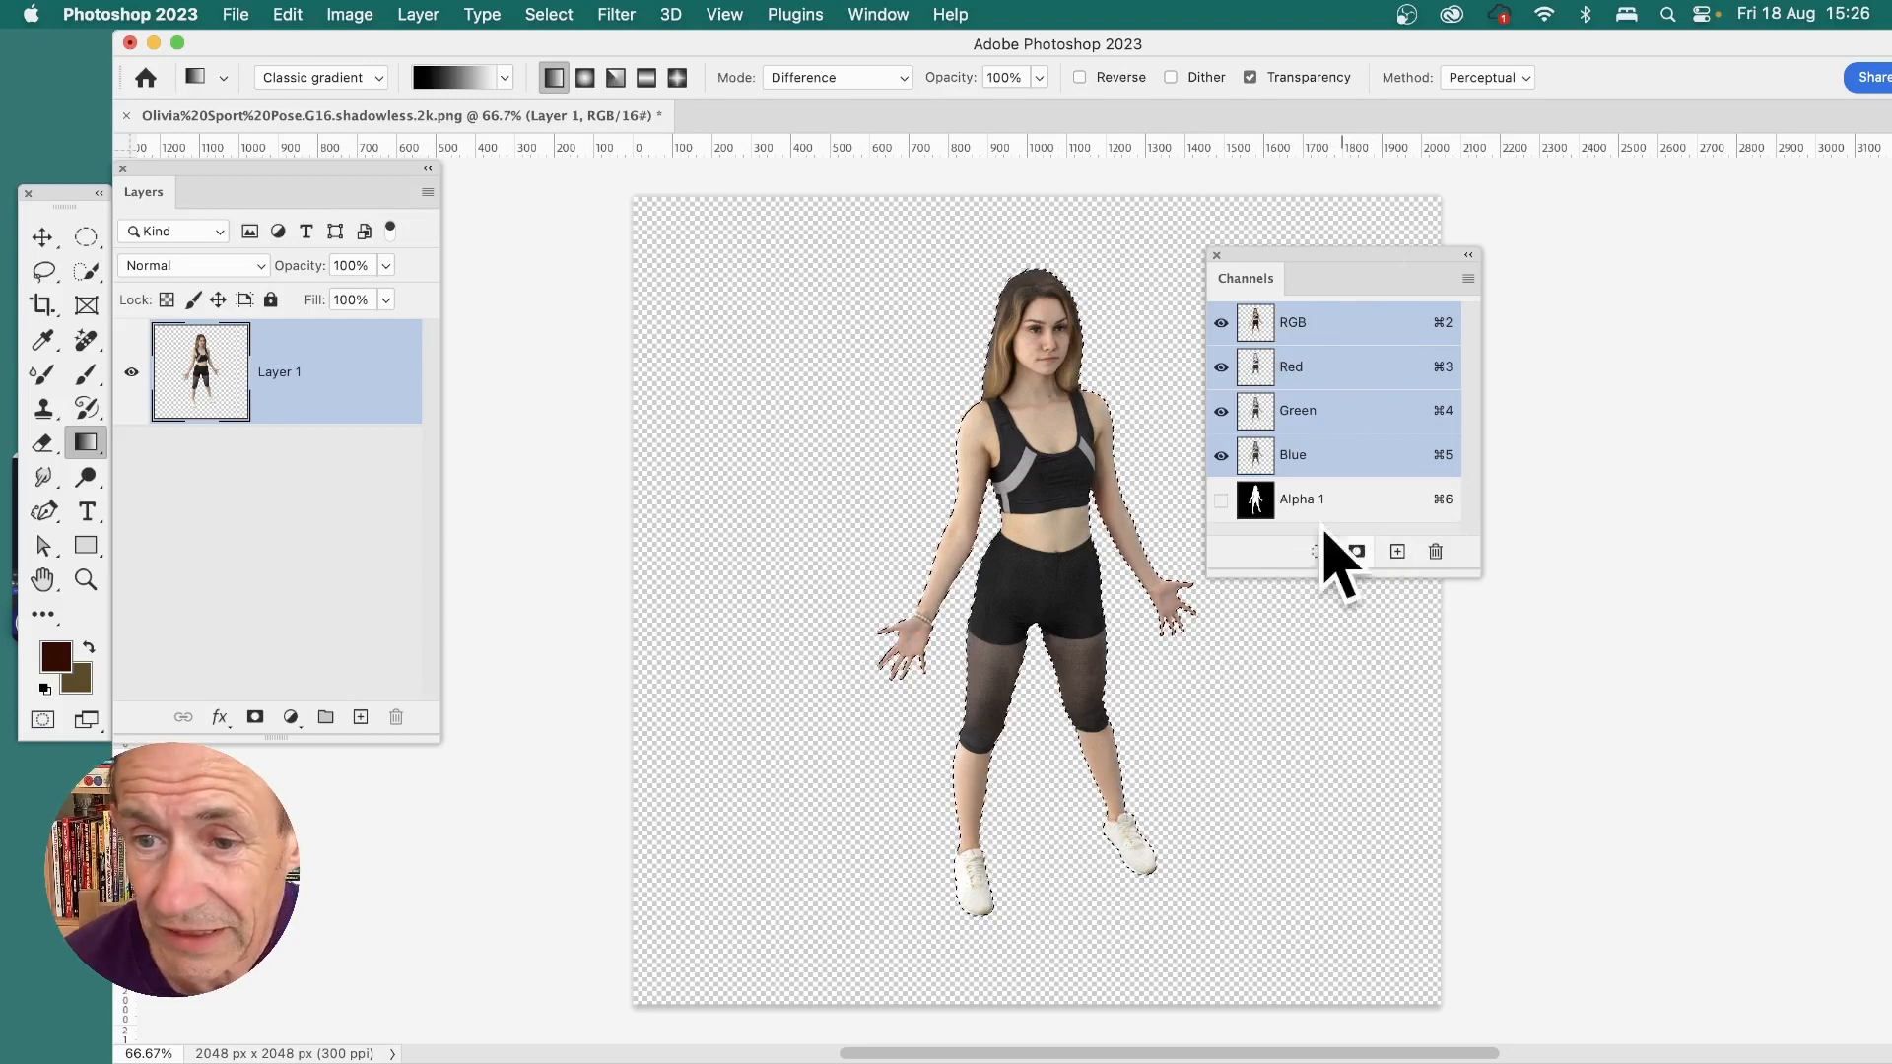
pyautogui.click(1336, 503)
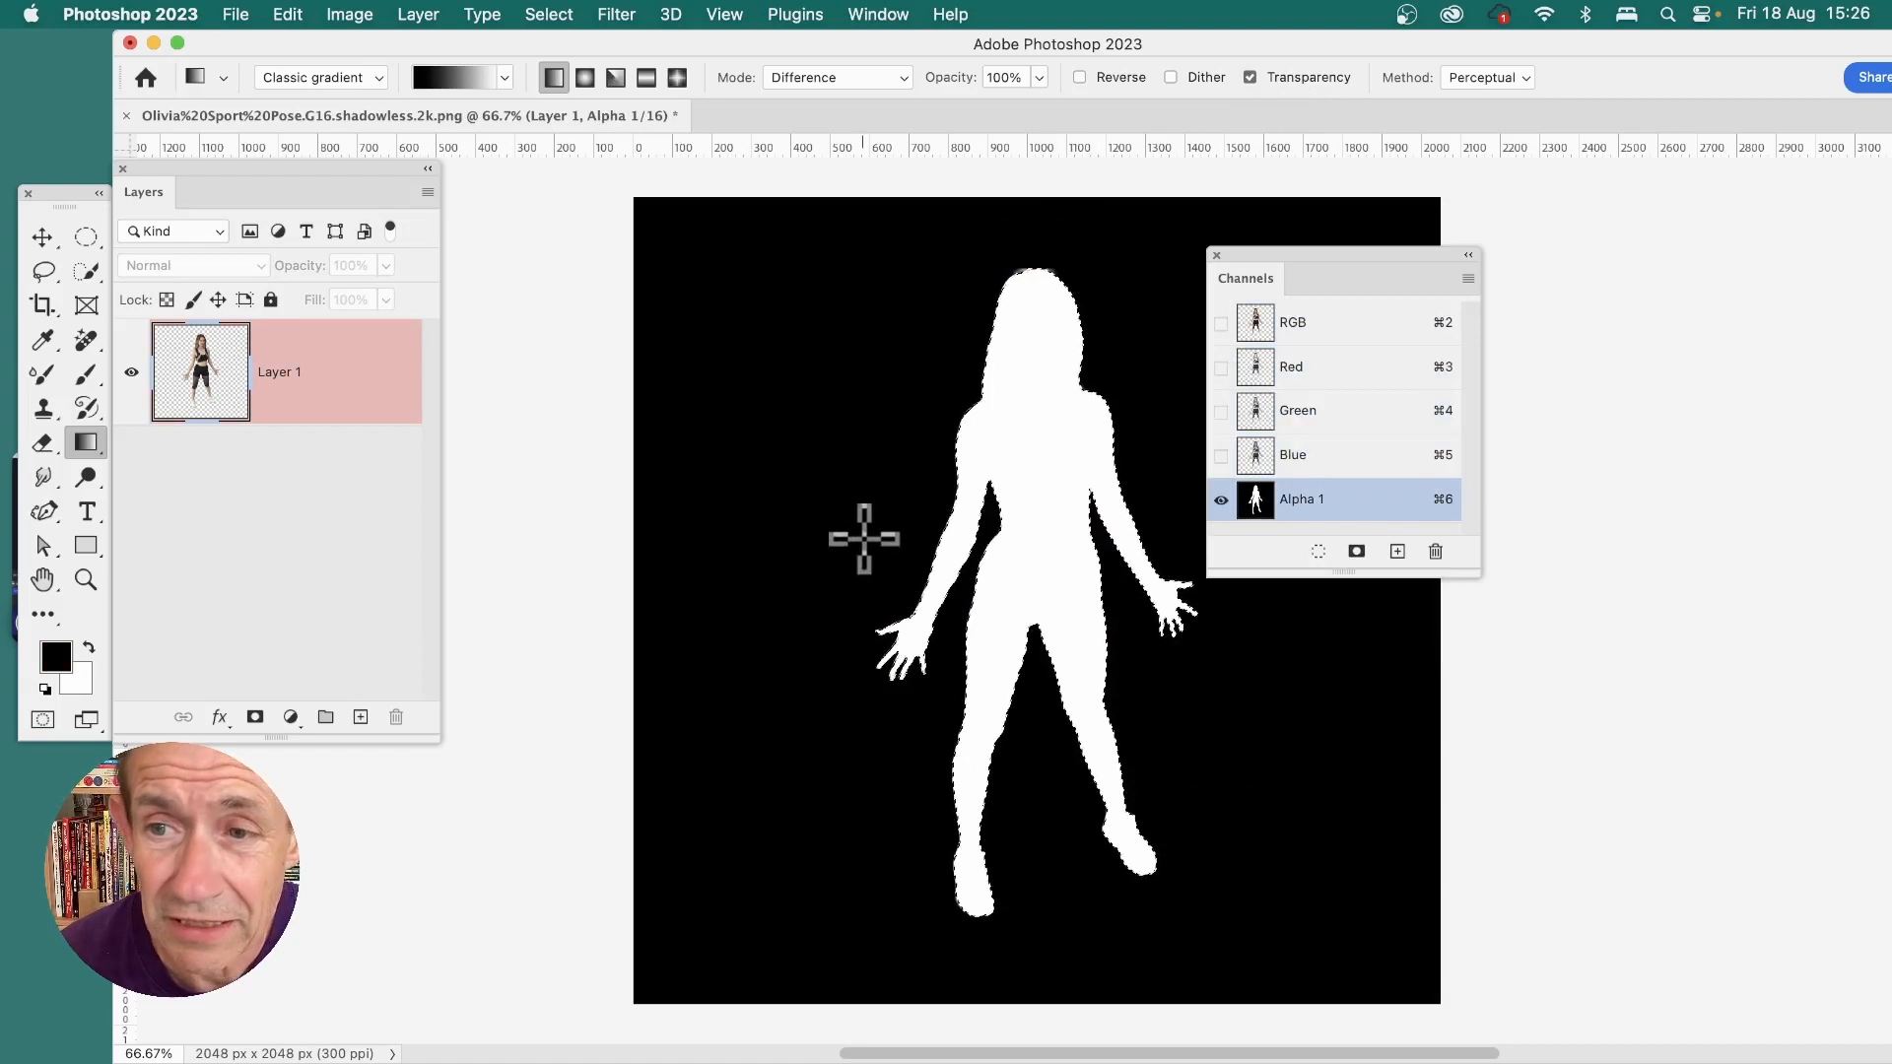
pyautogui.click(1469, 281)
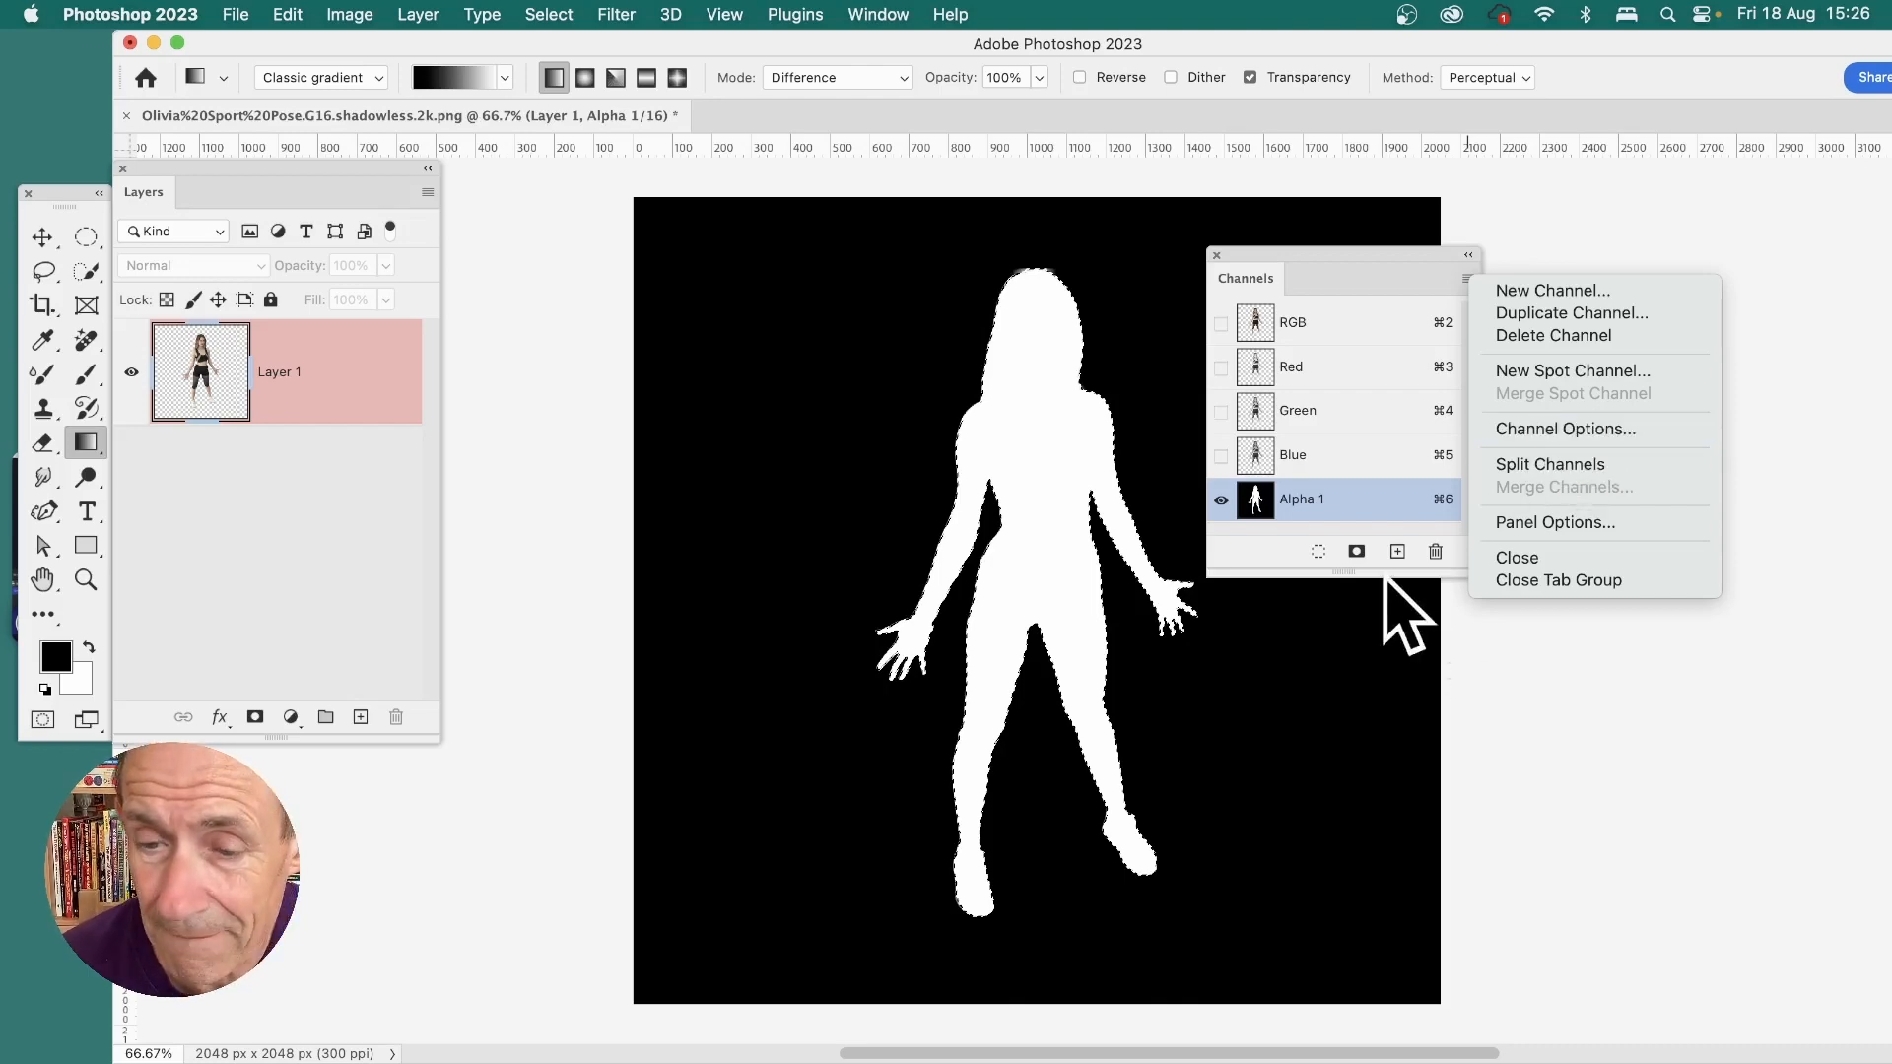
pyautogui.click(1341, 347)
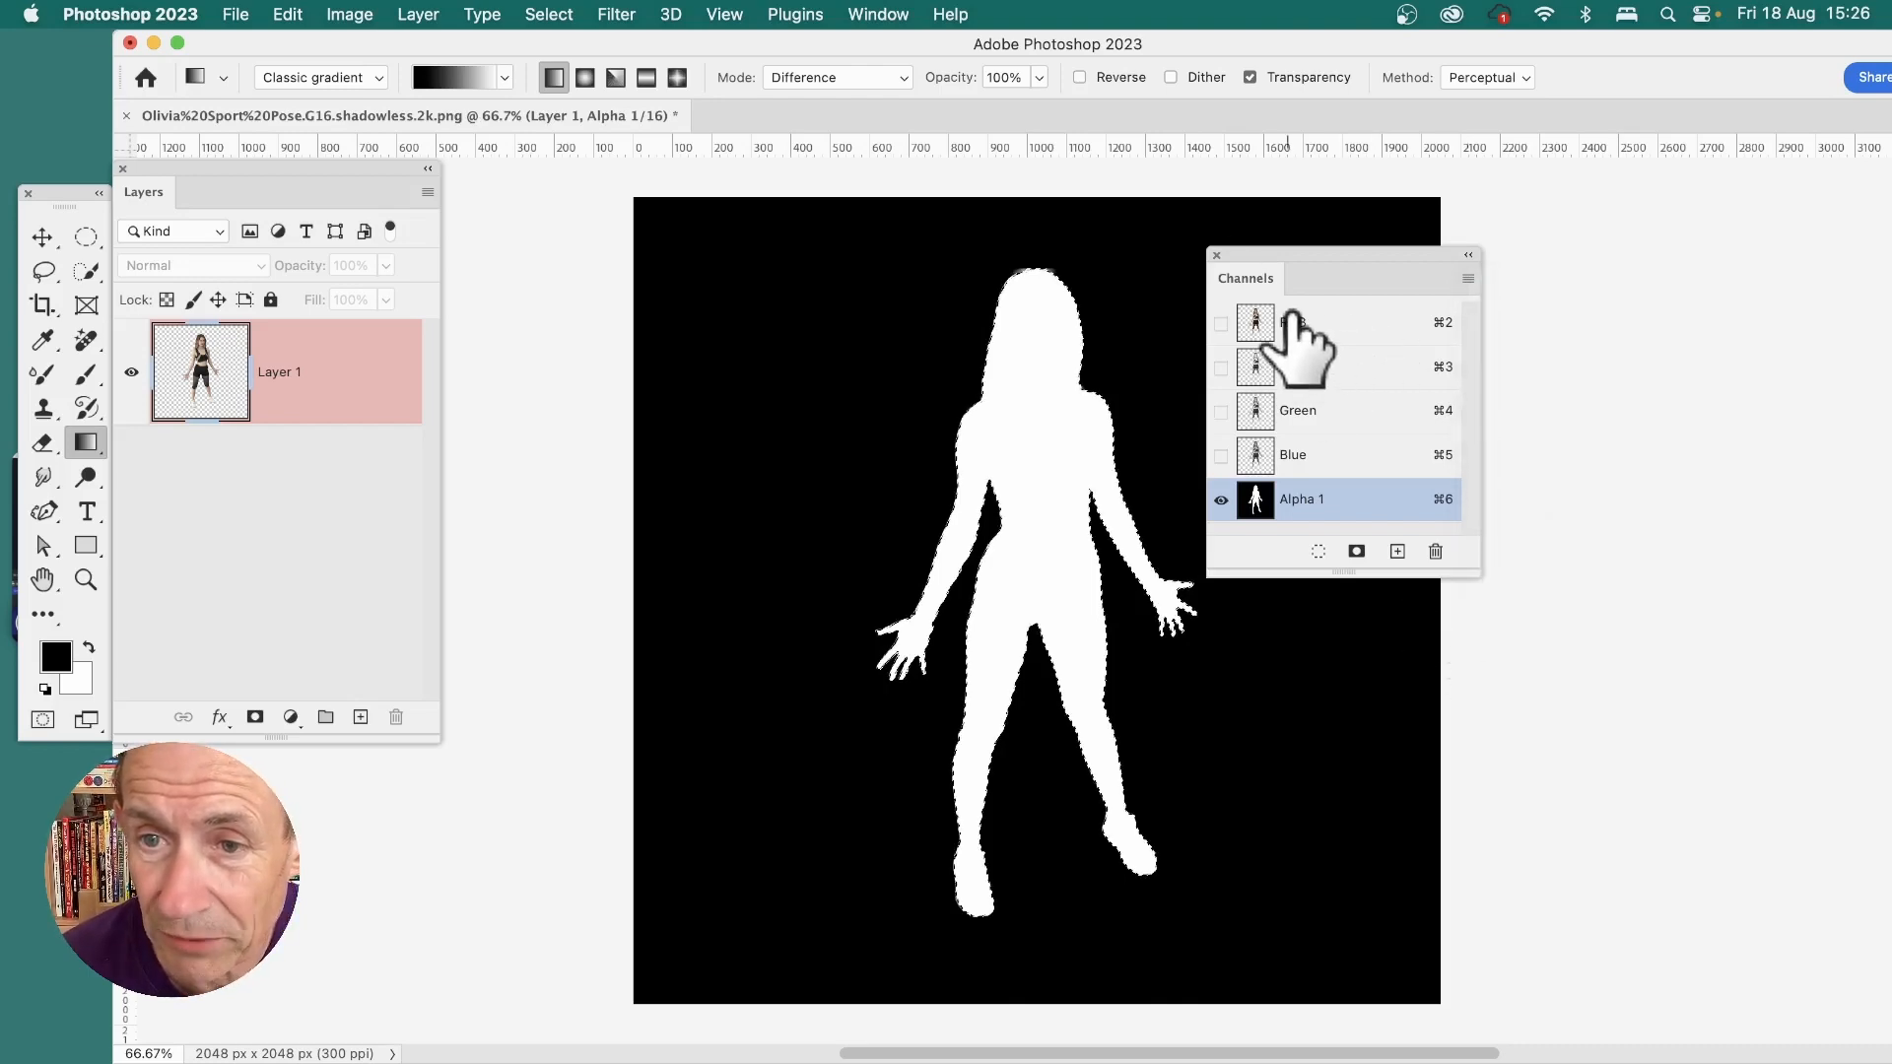
pyautogui.click(1315, 325)
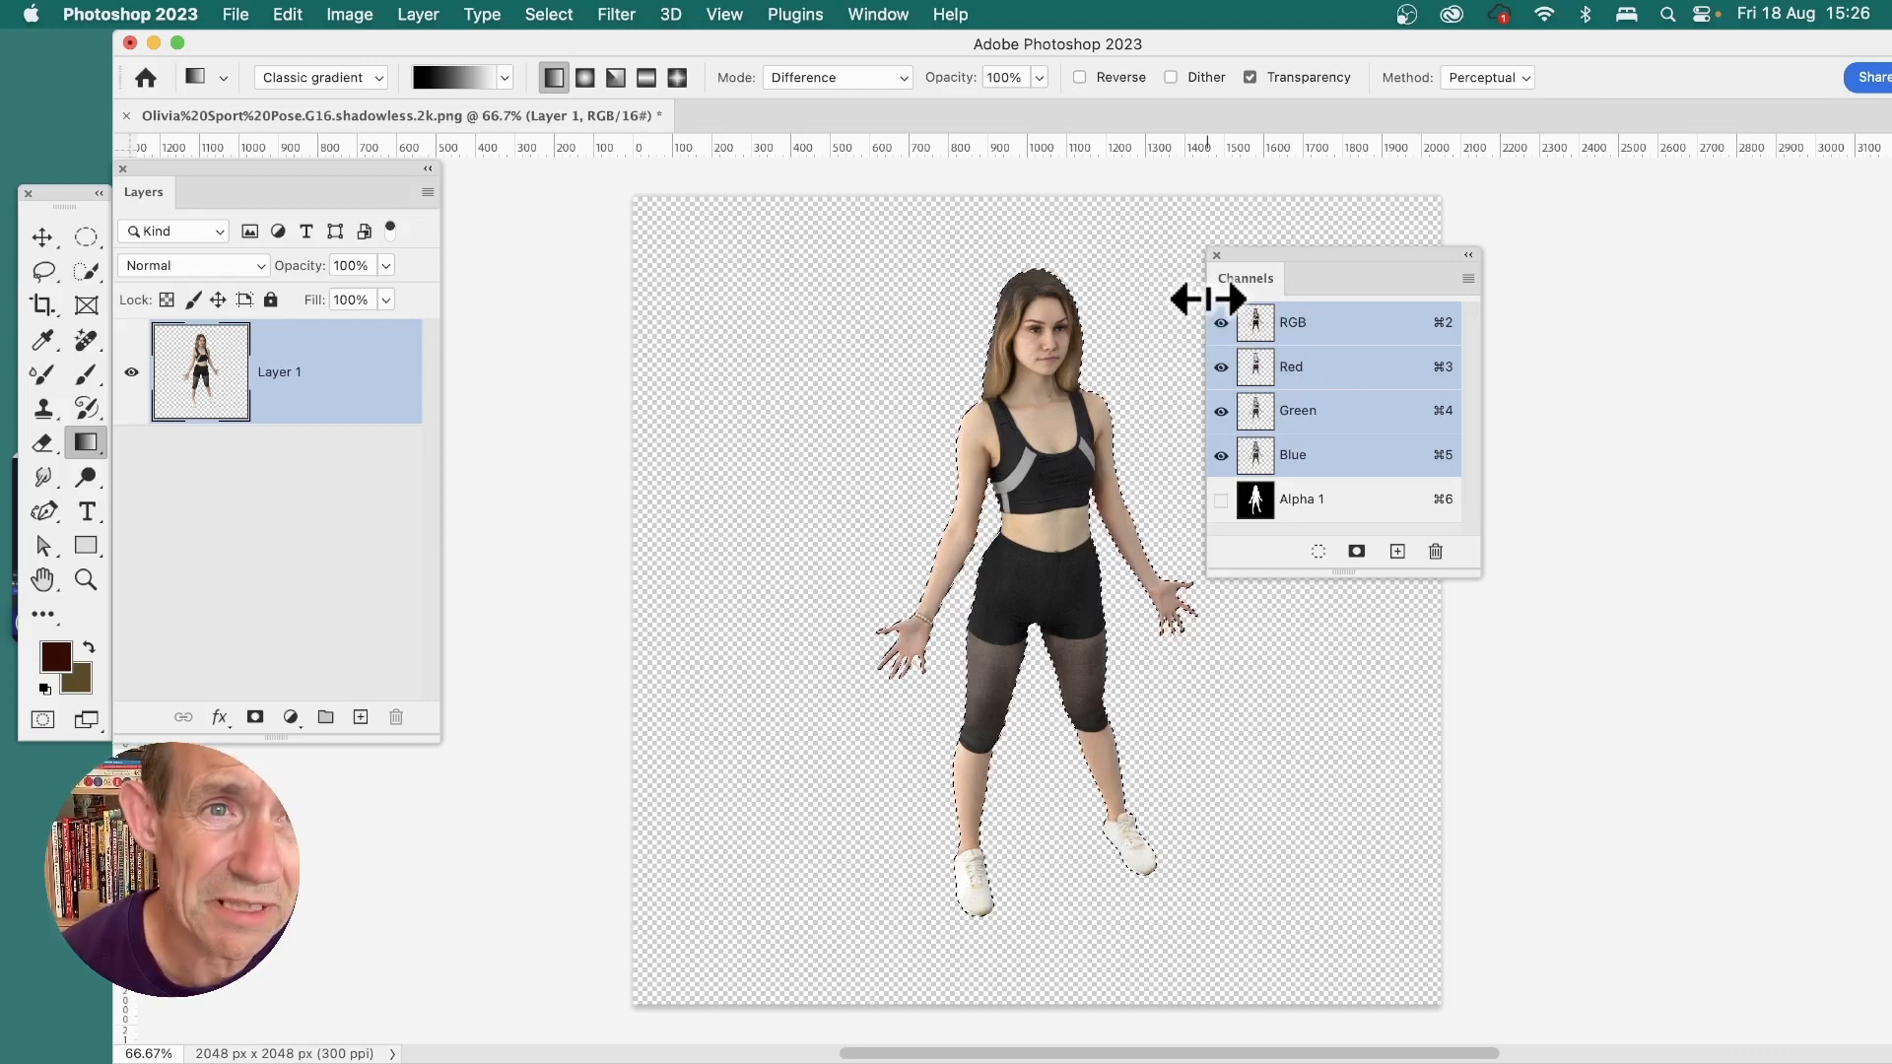
# Step: Feather the woman's selection with a radius of 60 pixels
pyautogui.click(574, 13)
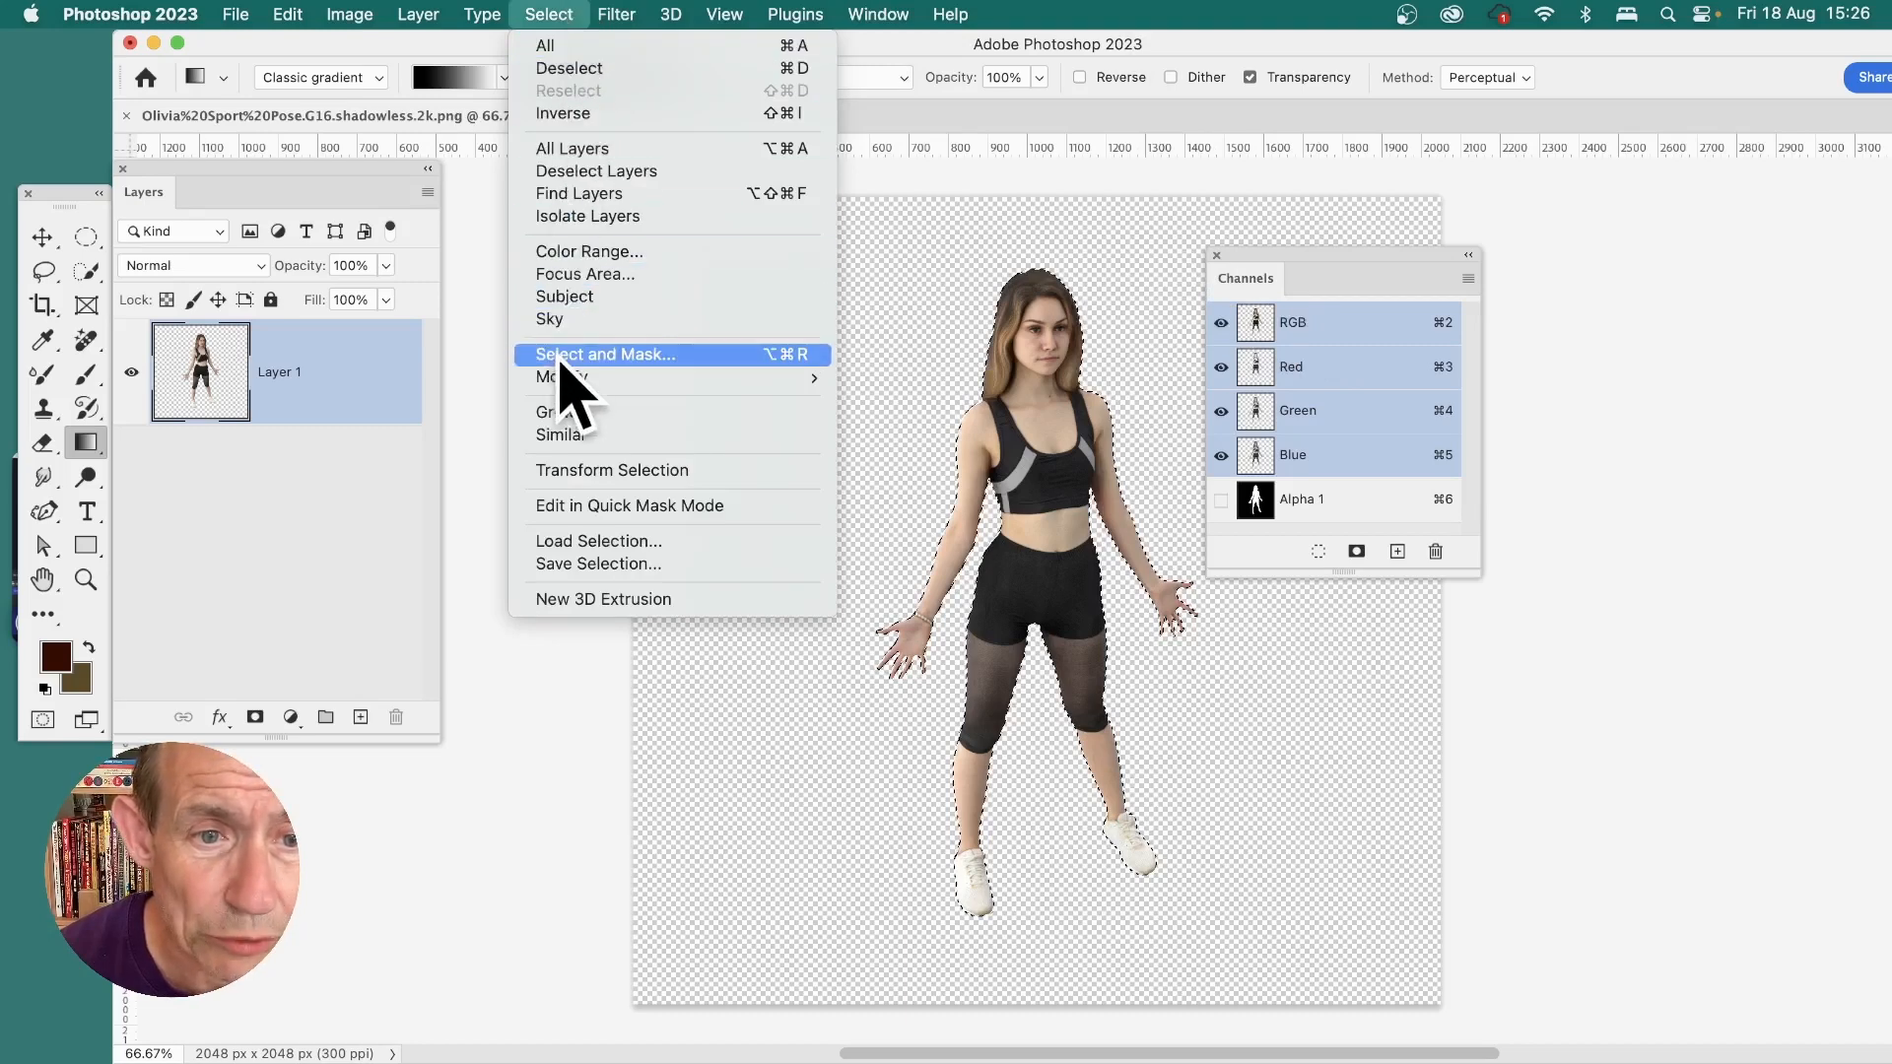
pyautogui.moveTo(568, 381)
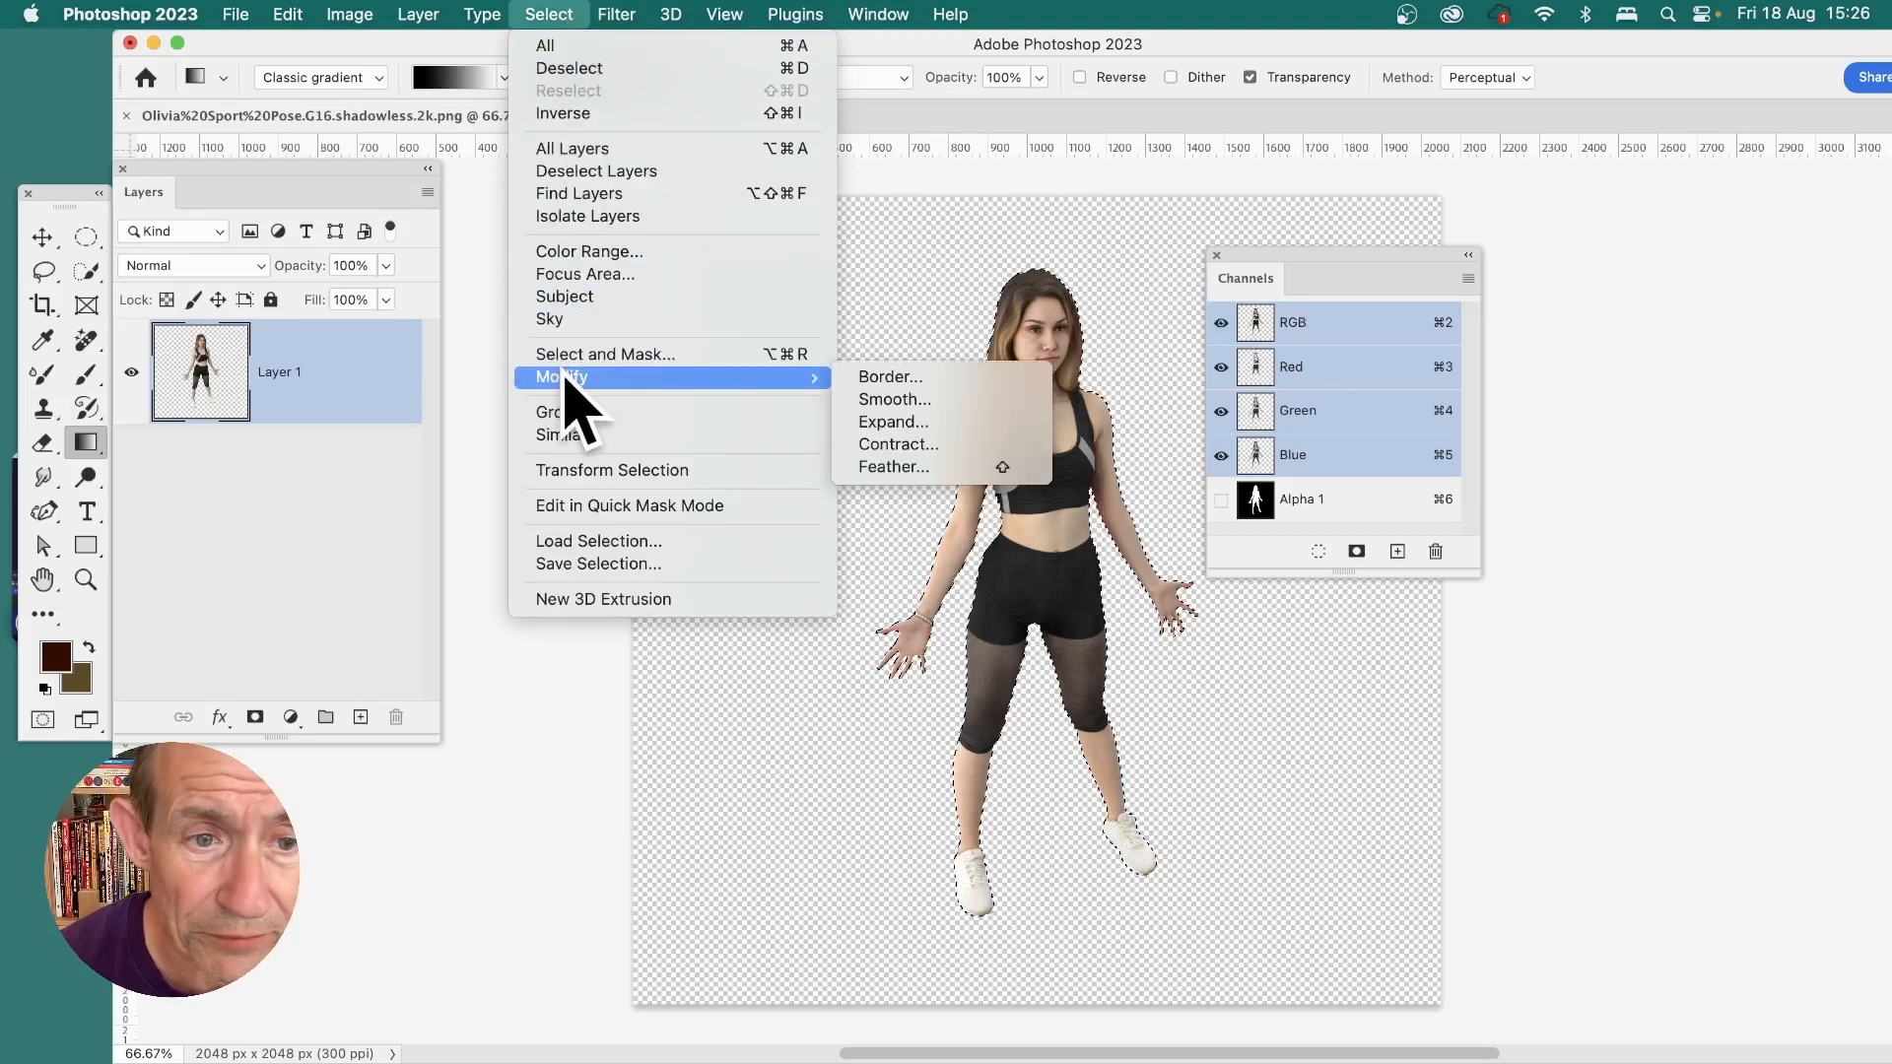
pyautogui.click(951, 469)
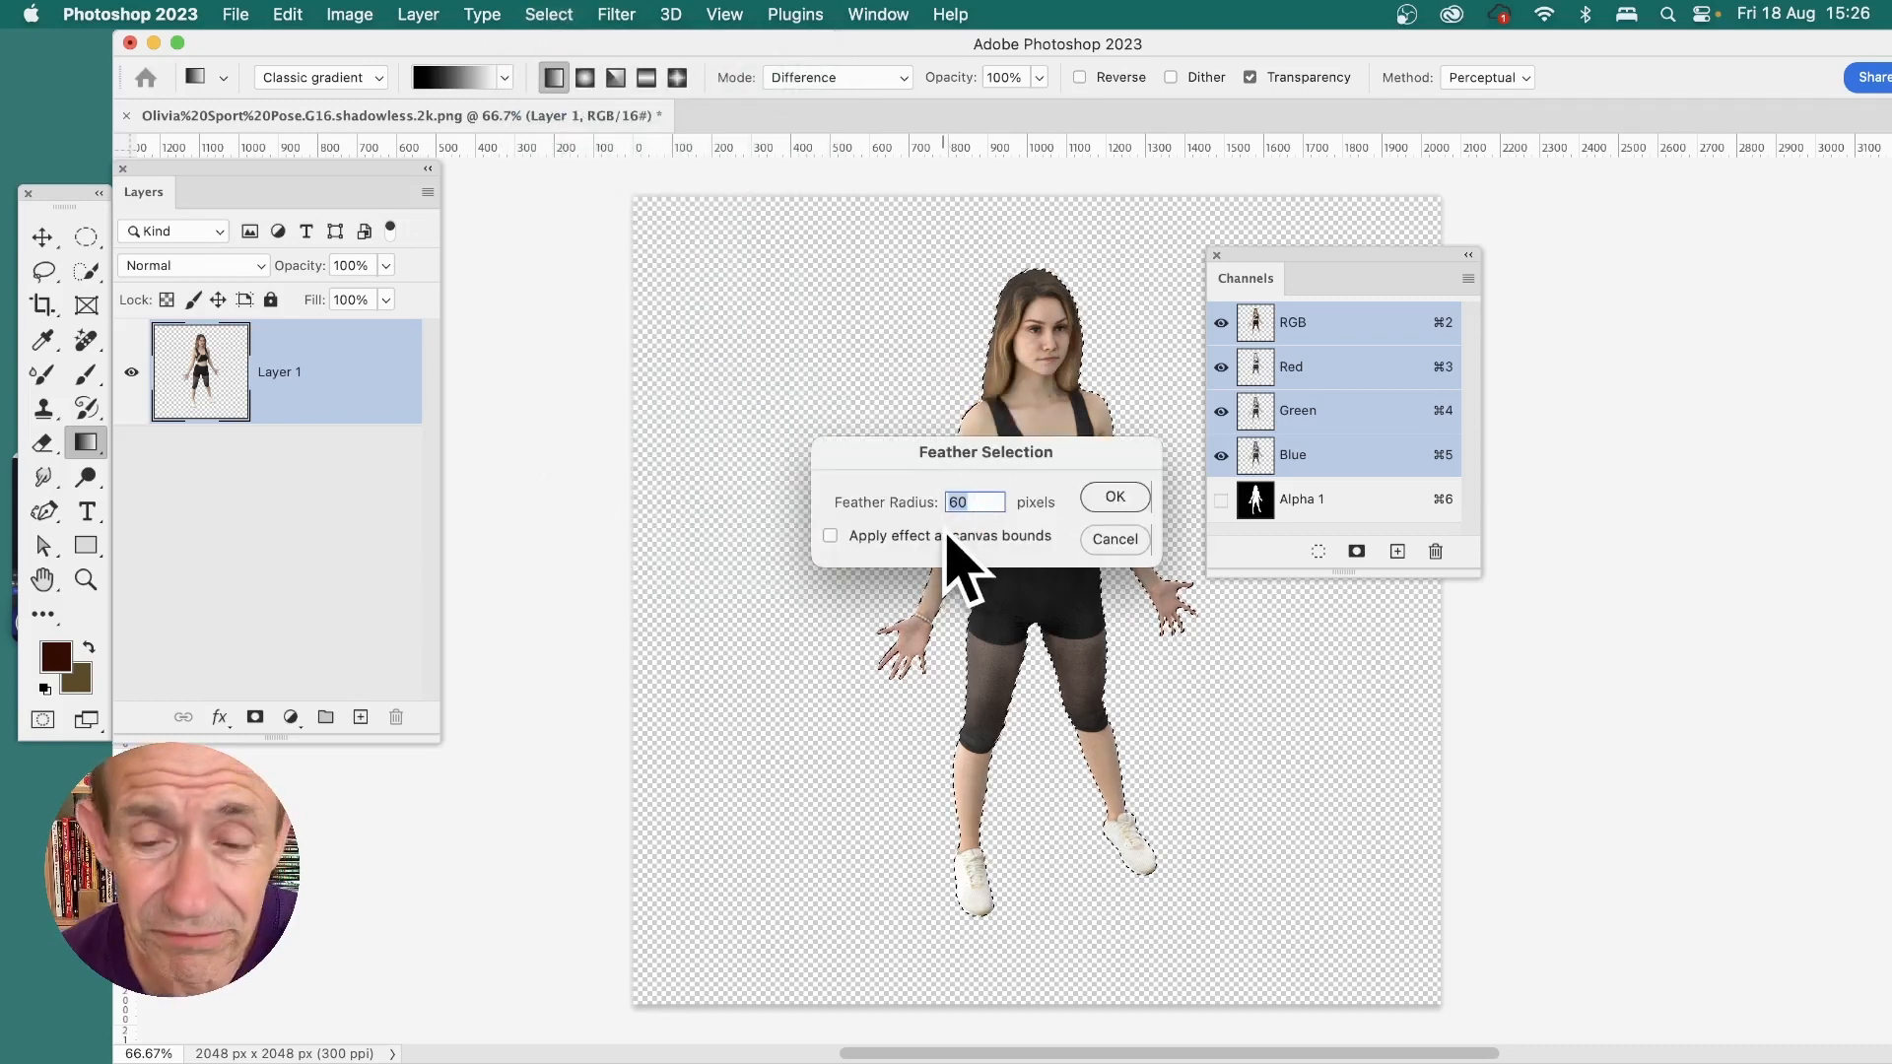
pyautogui.click(1104, 501)
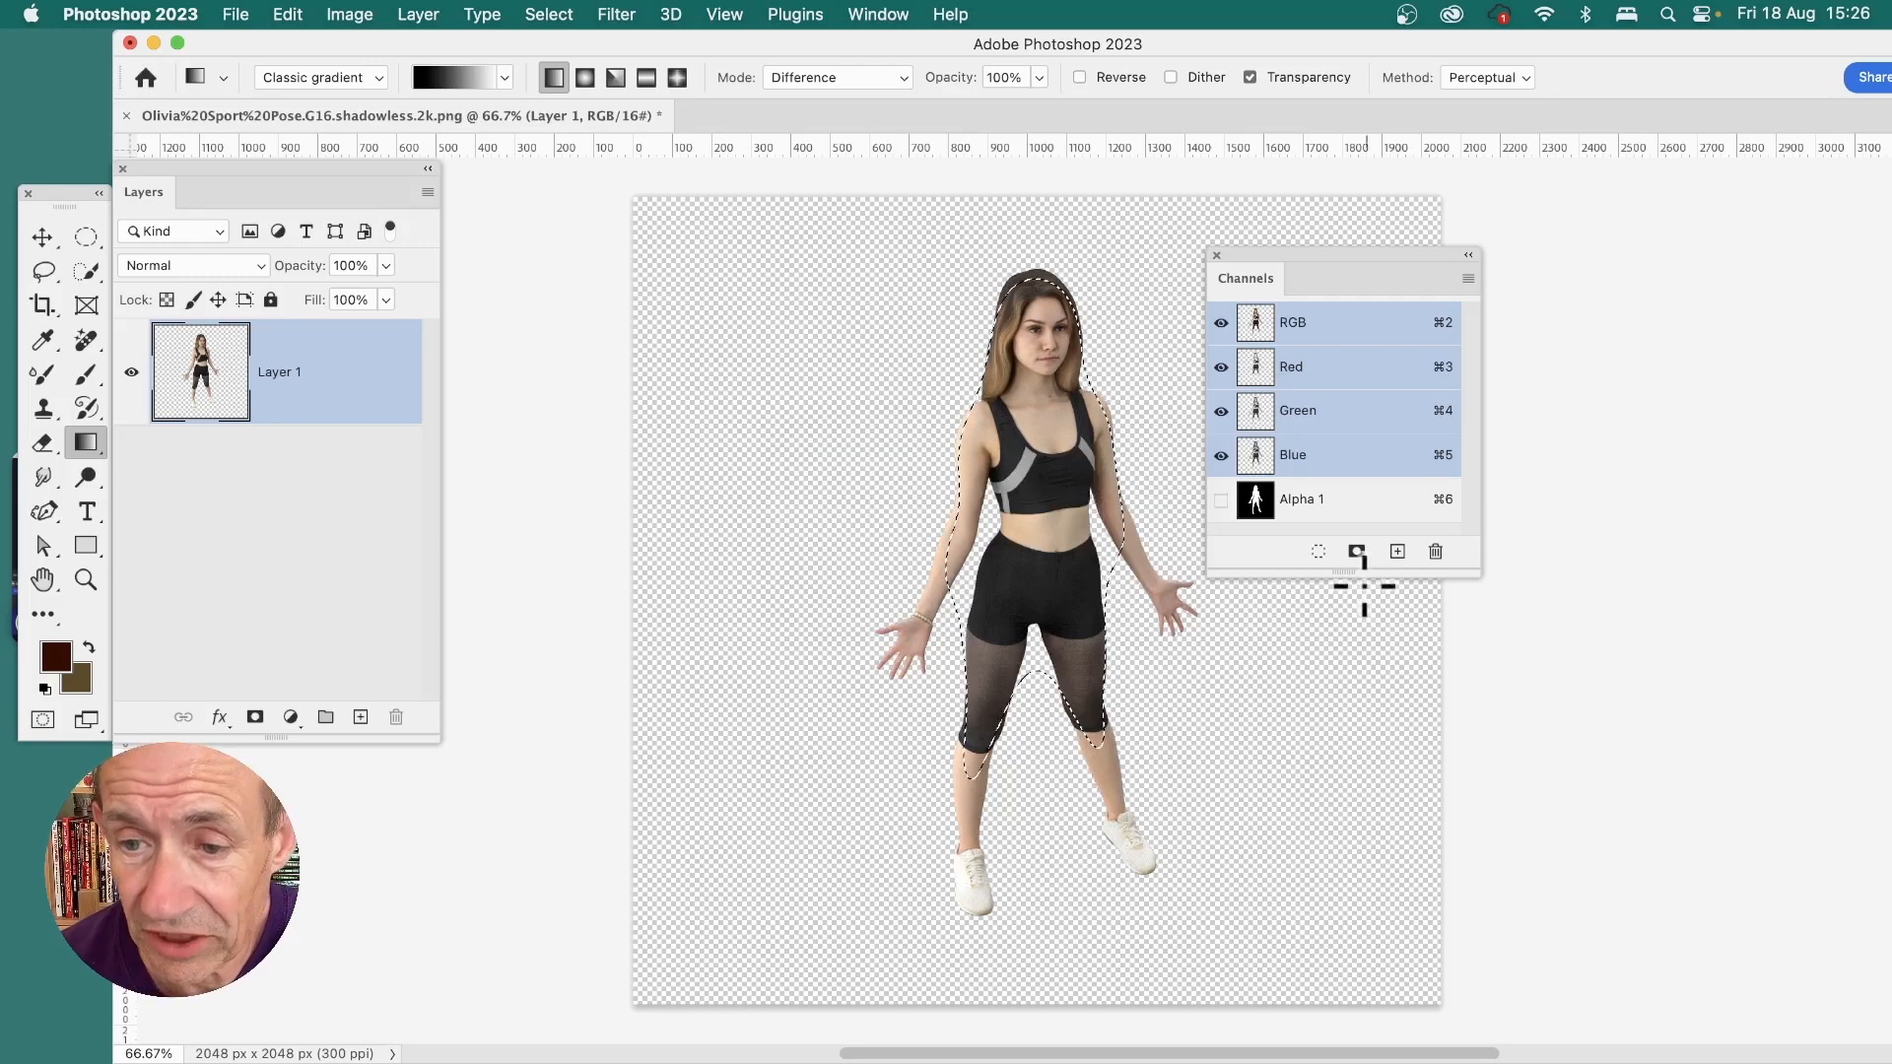
# Step: Save the feathered selection as a second alpha channel and deselect it
pyautogui.moveTo(1373, 577); pyautogui.dragTo(1395, 687)
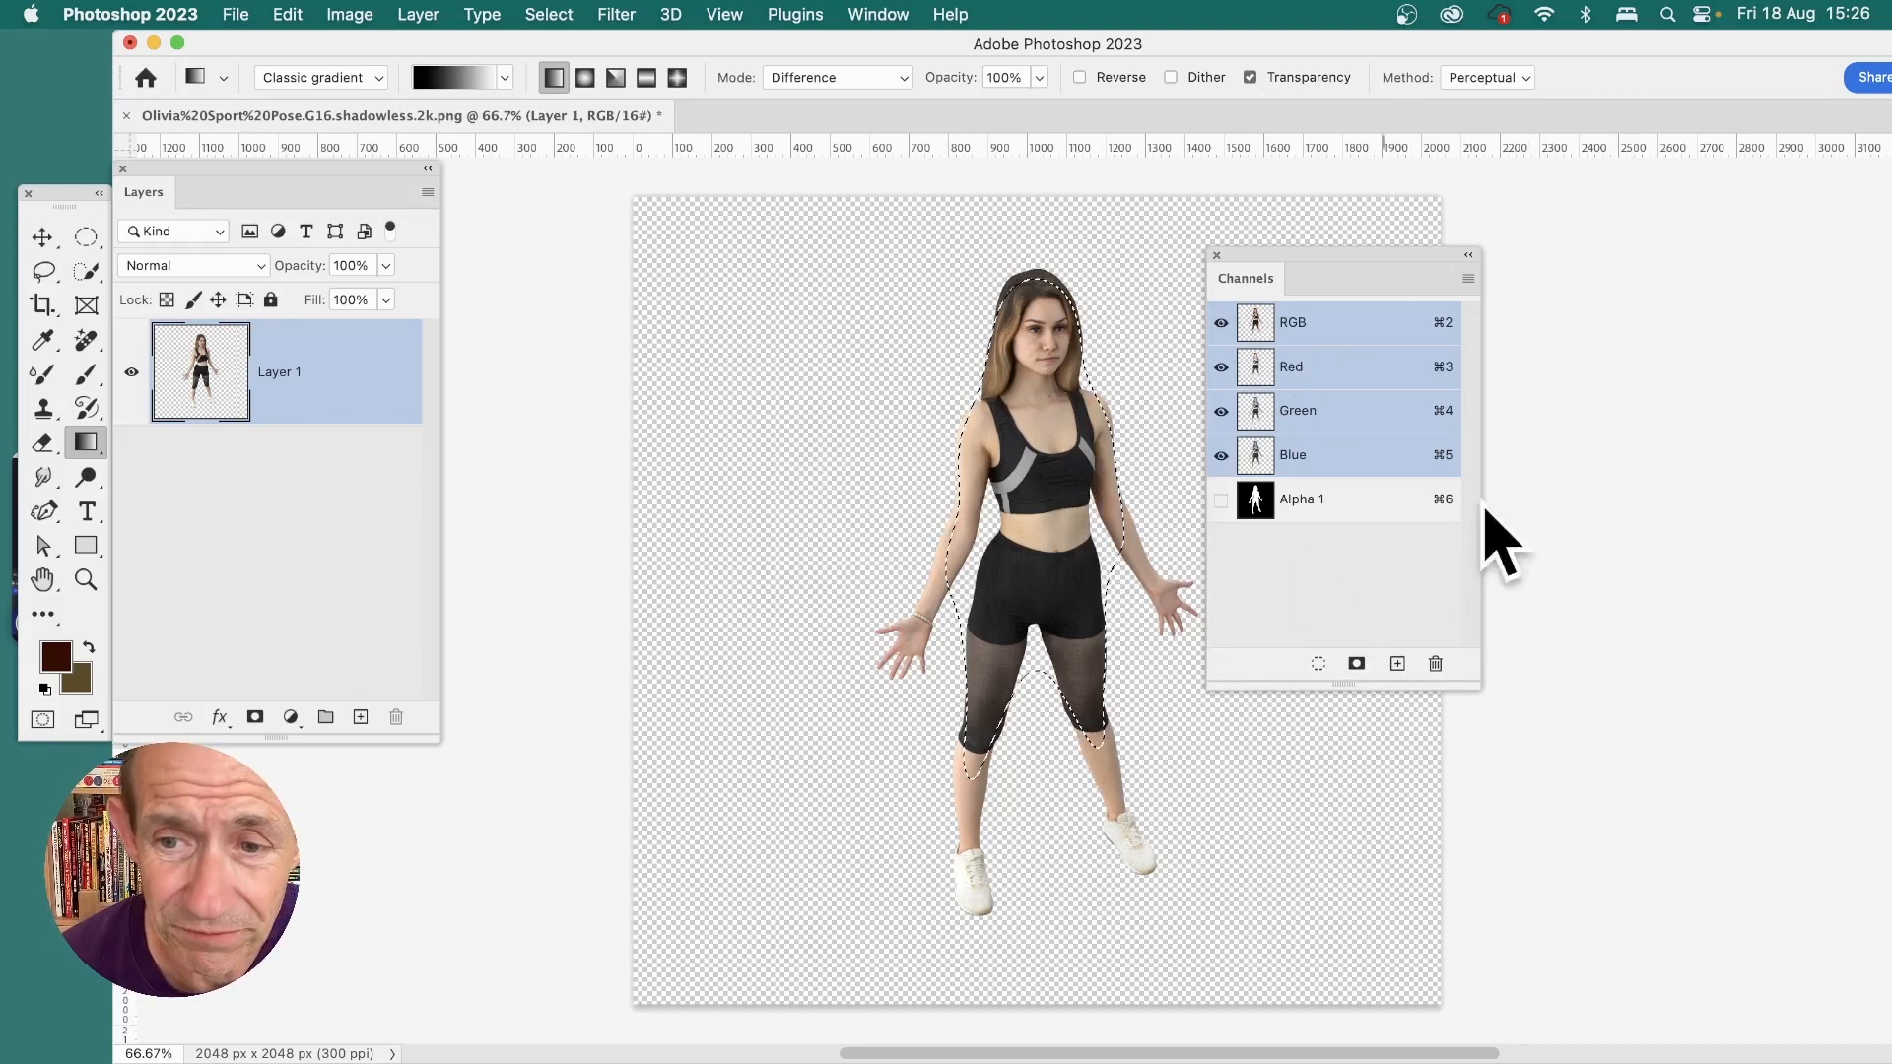
pyautogui.click(1357, 663)
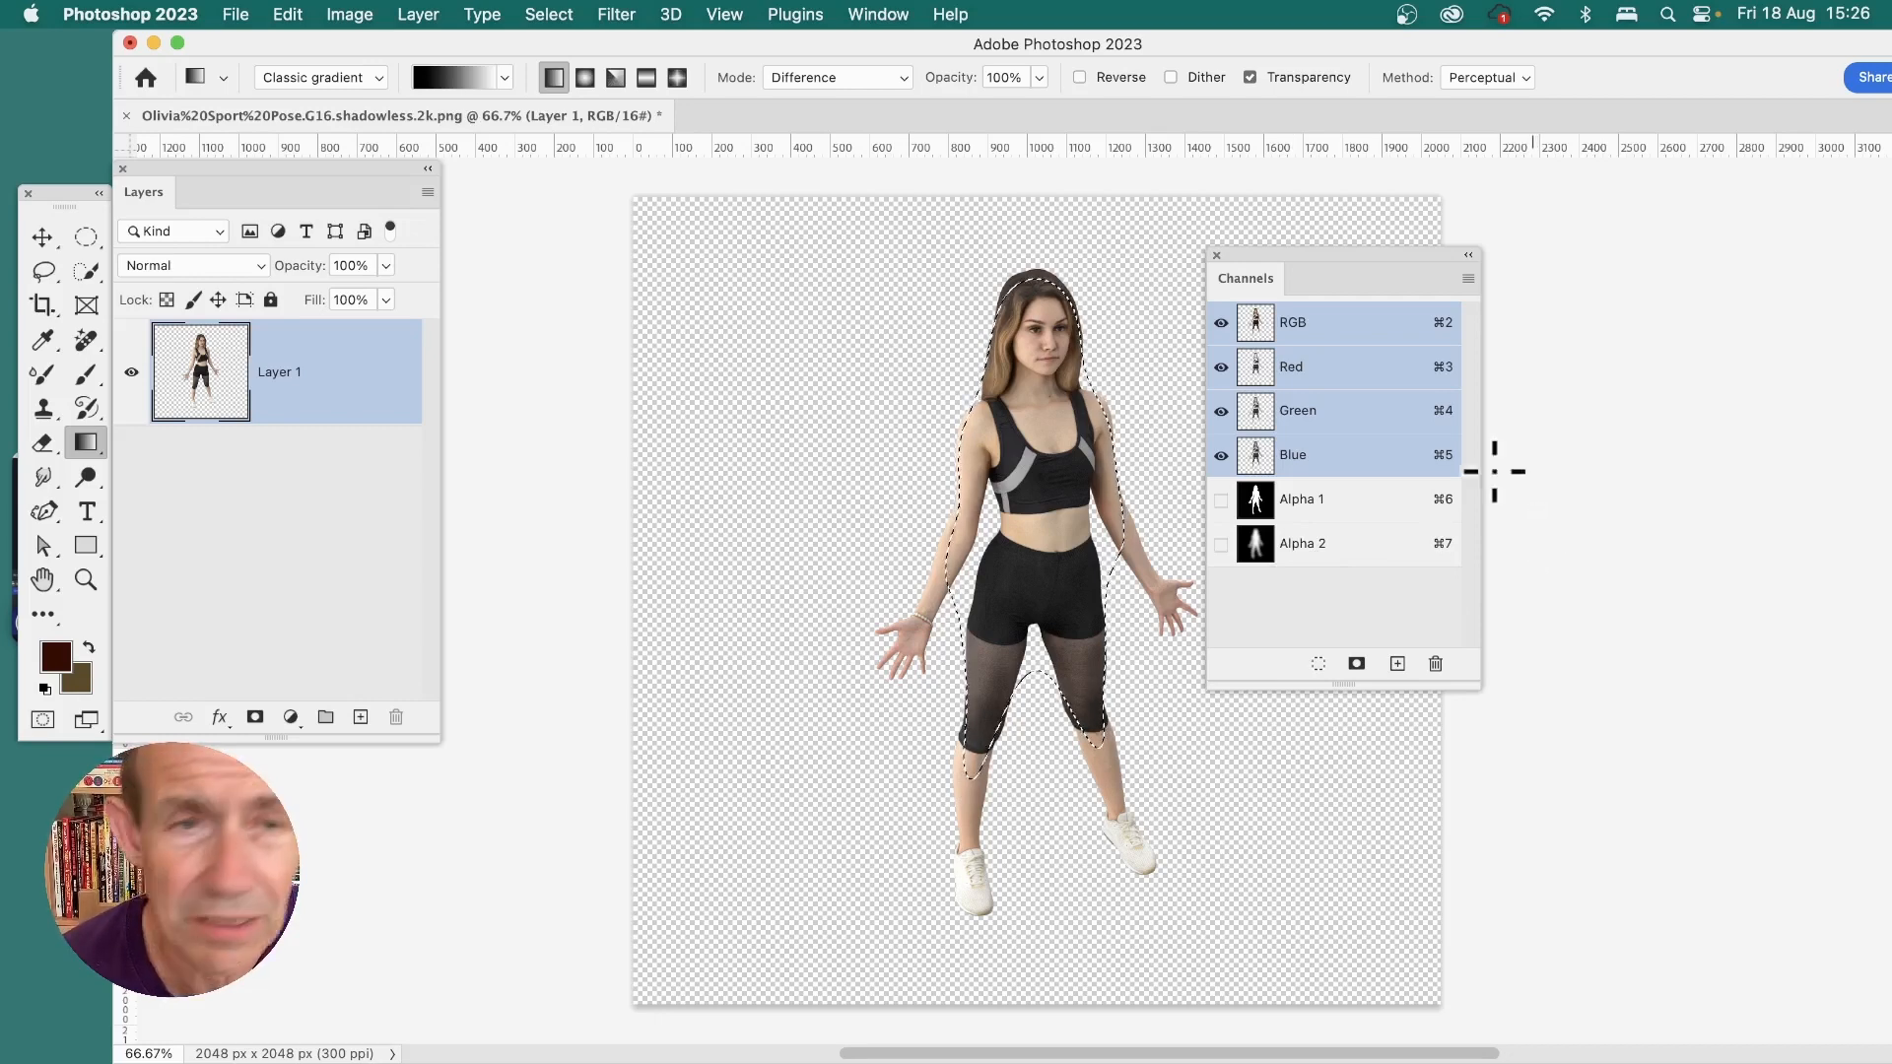
pyautogui.click(557, 12)
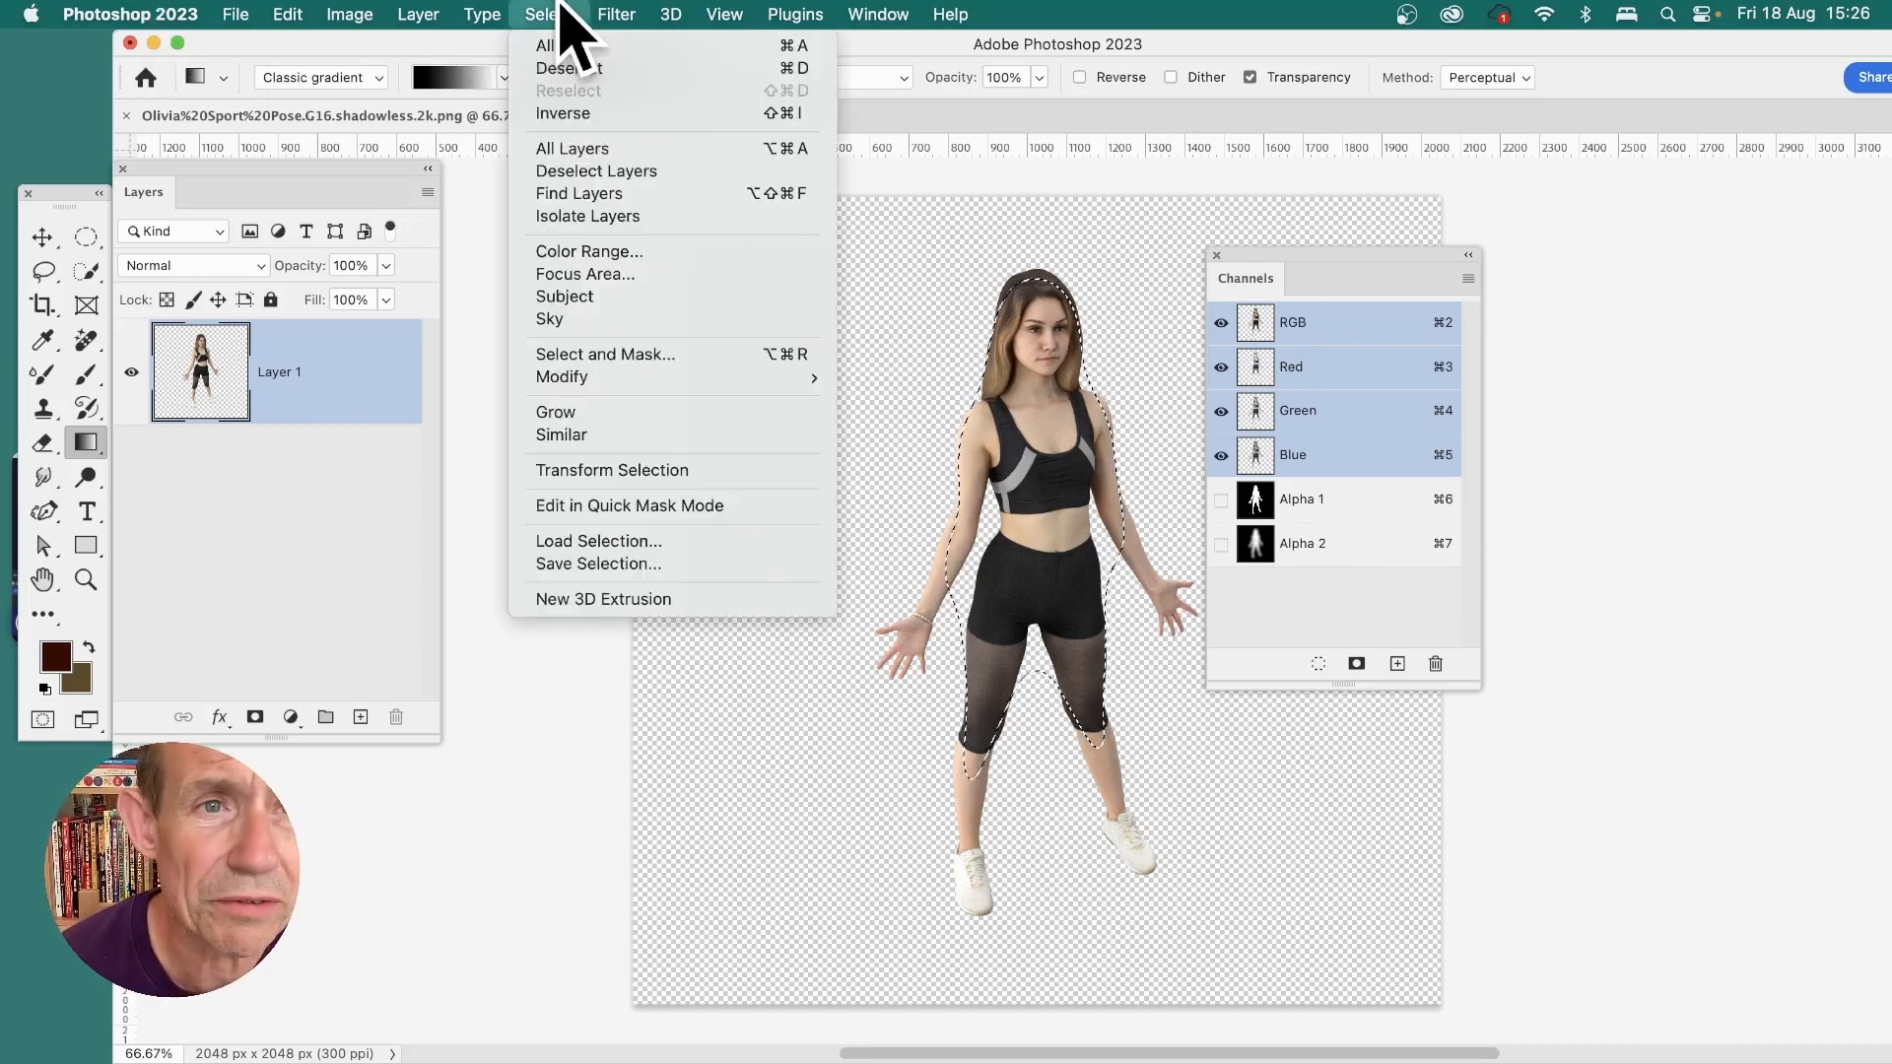
pyautogui.click(561, 69)
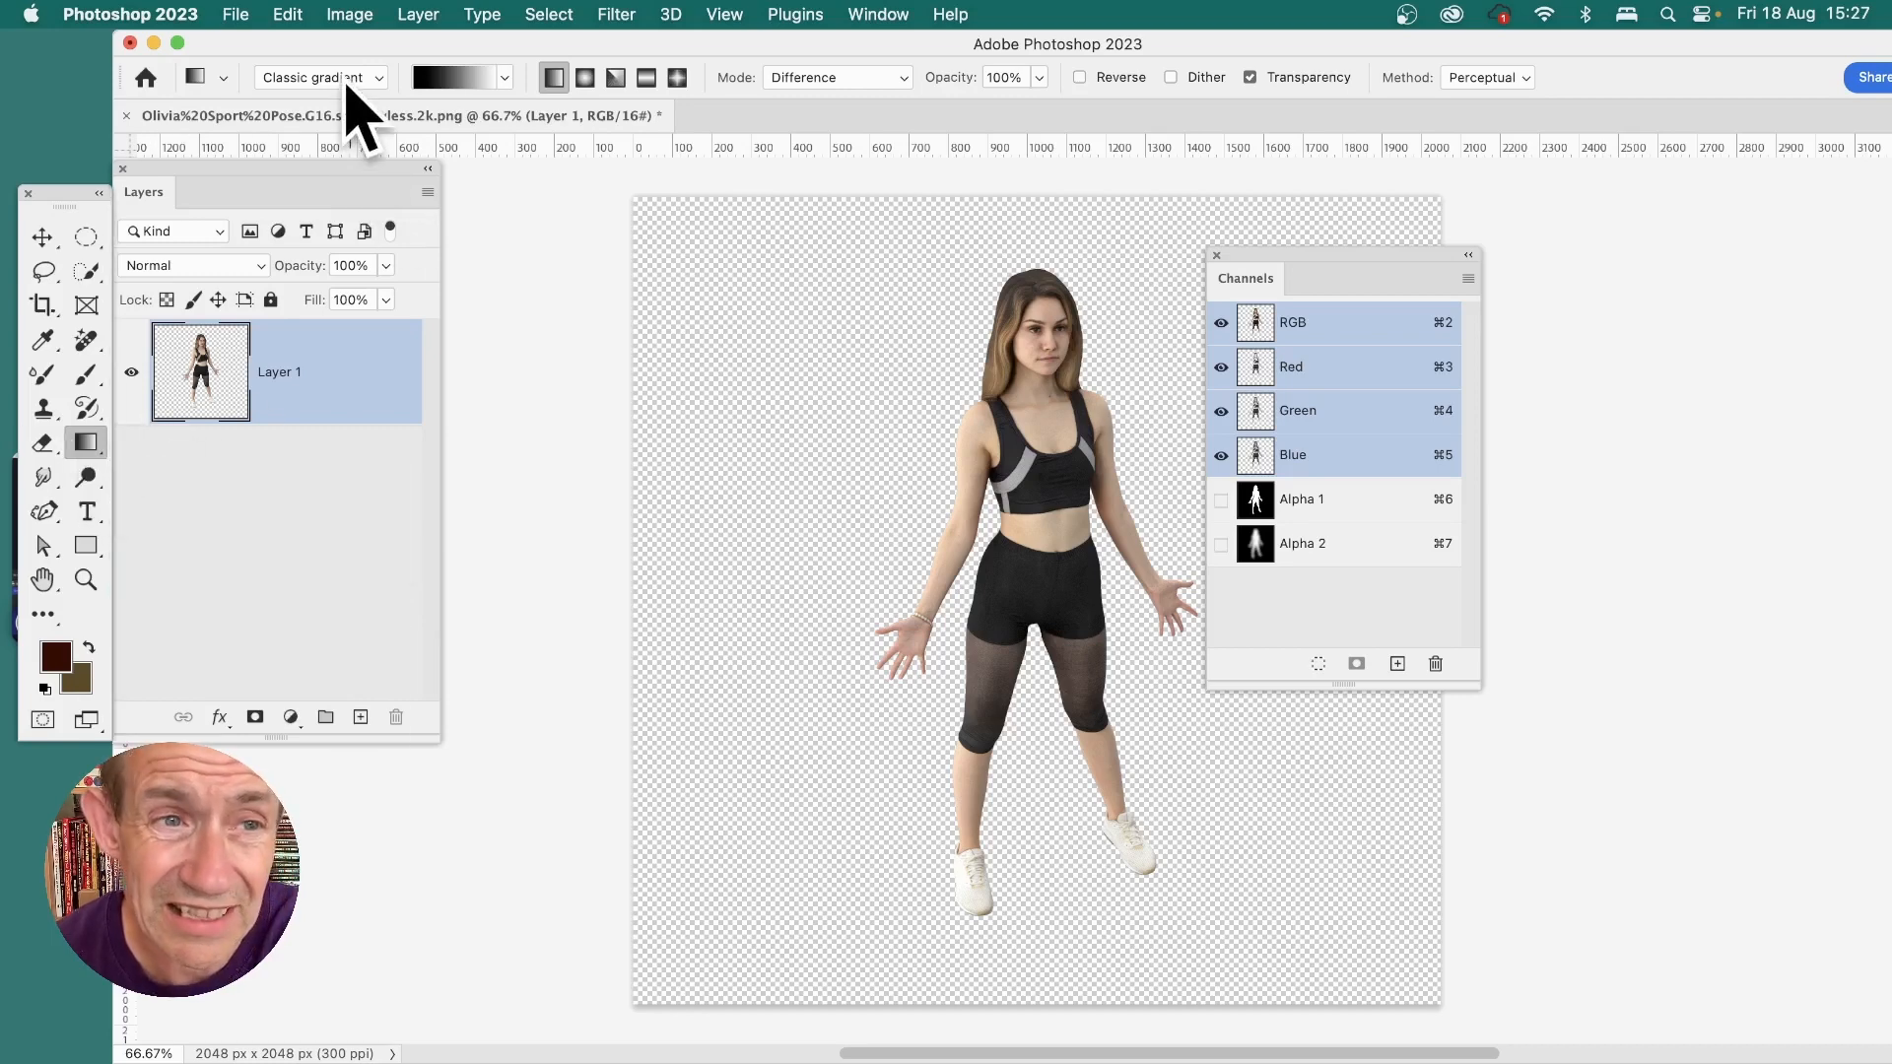
# Step: Draw two opposing diagonal black-to-white linear gradients in Difference mode across the whole of Layer 1
pyautogui.moveTo(892, 855); pyautogui.dragTo(1182, 278)
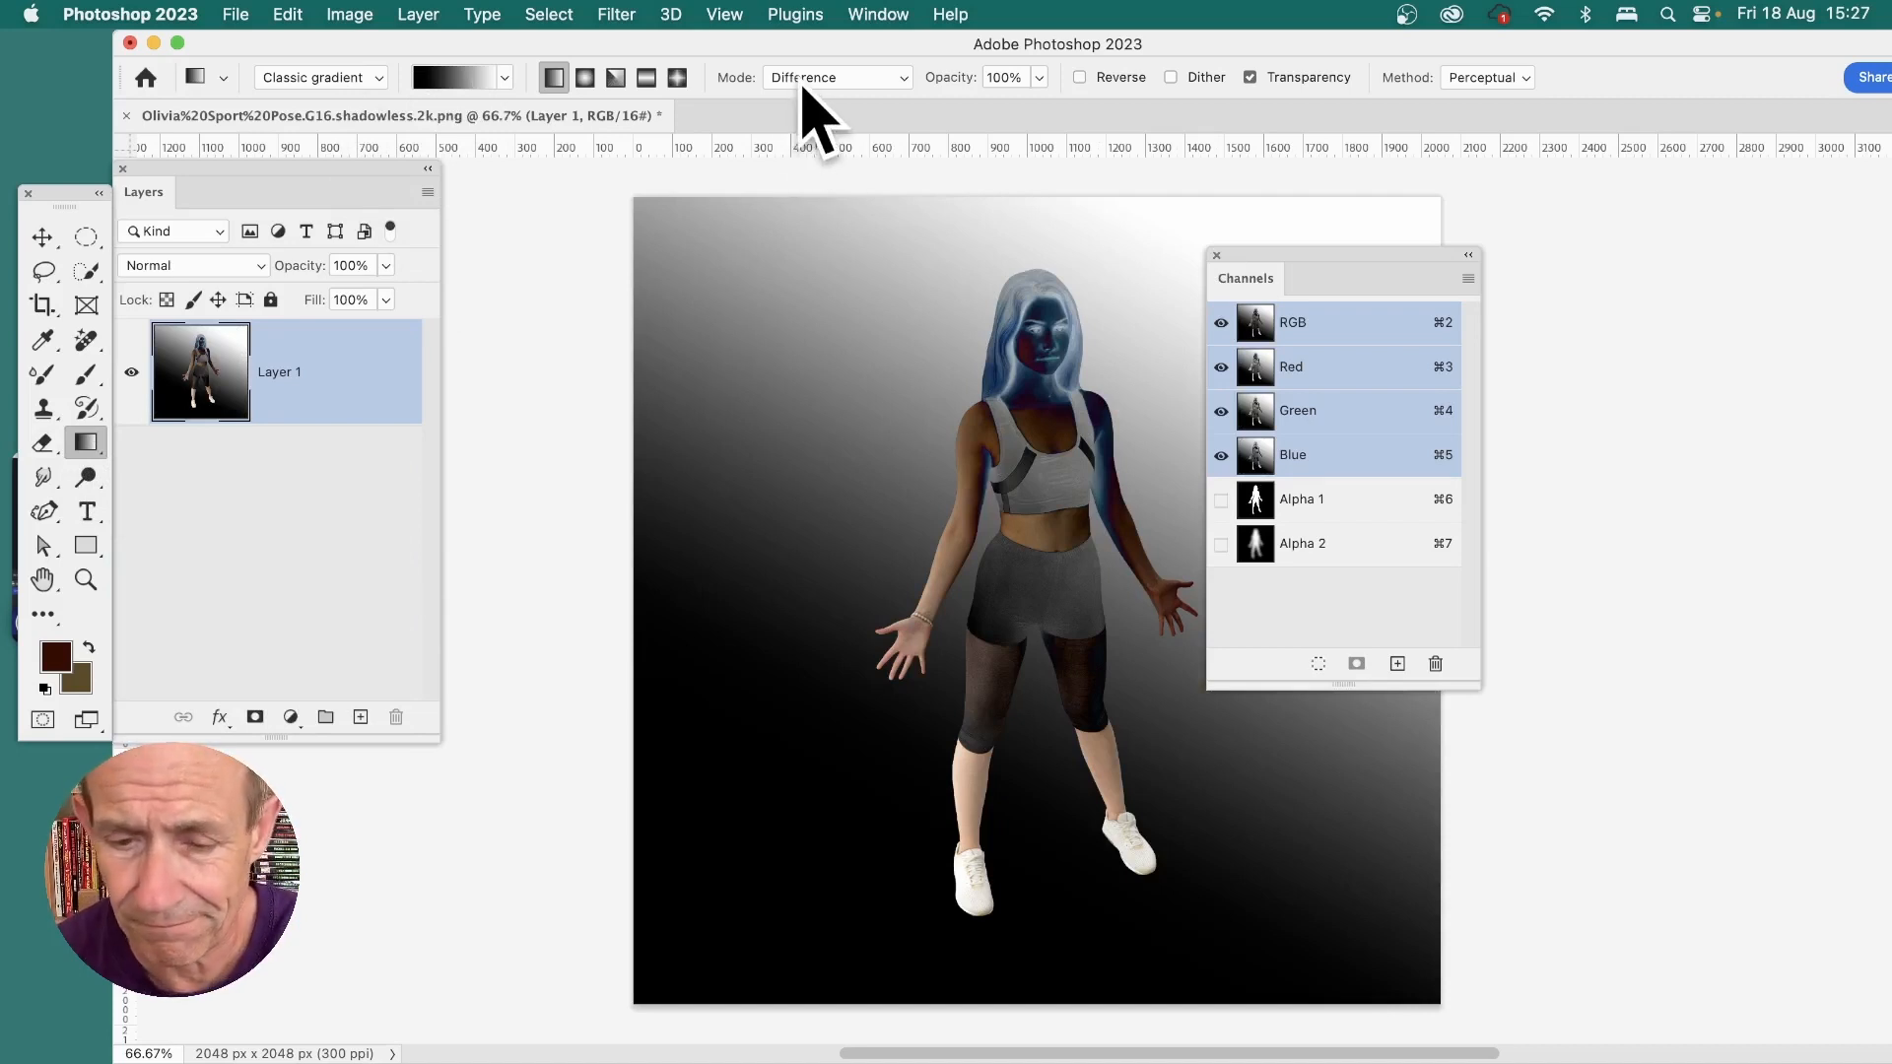
pyautogui.moveTo(1131, 226); pyautogui.dragTo(848, 749)
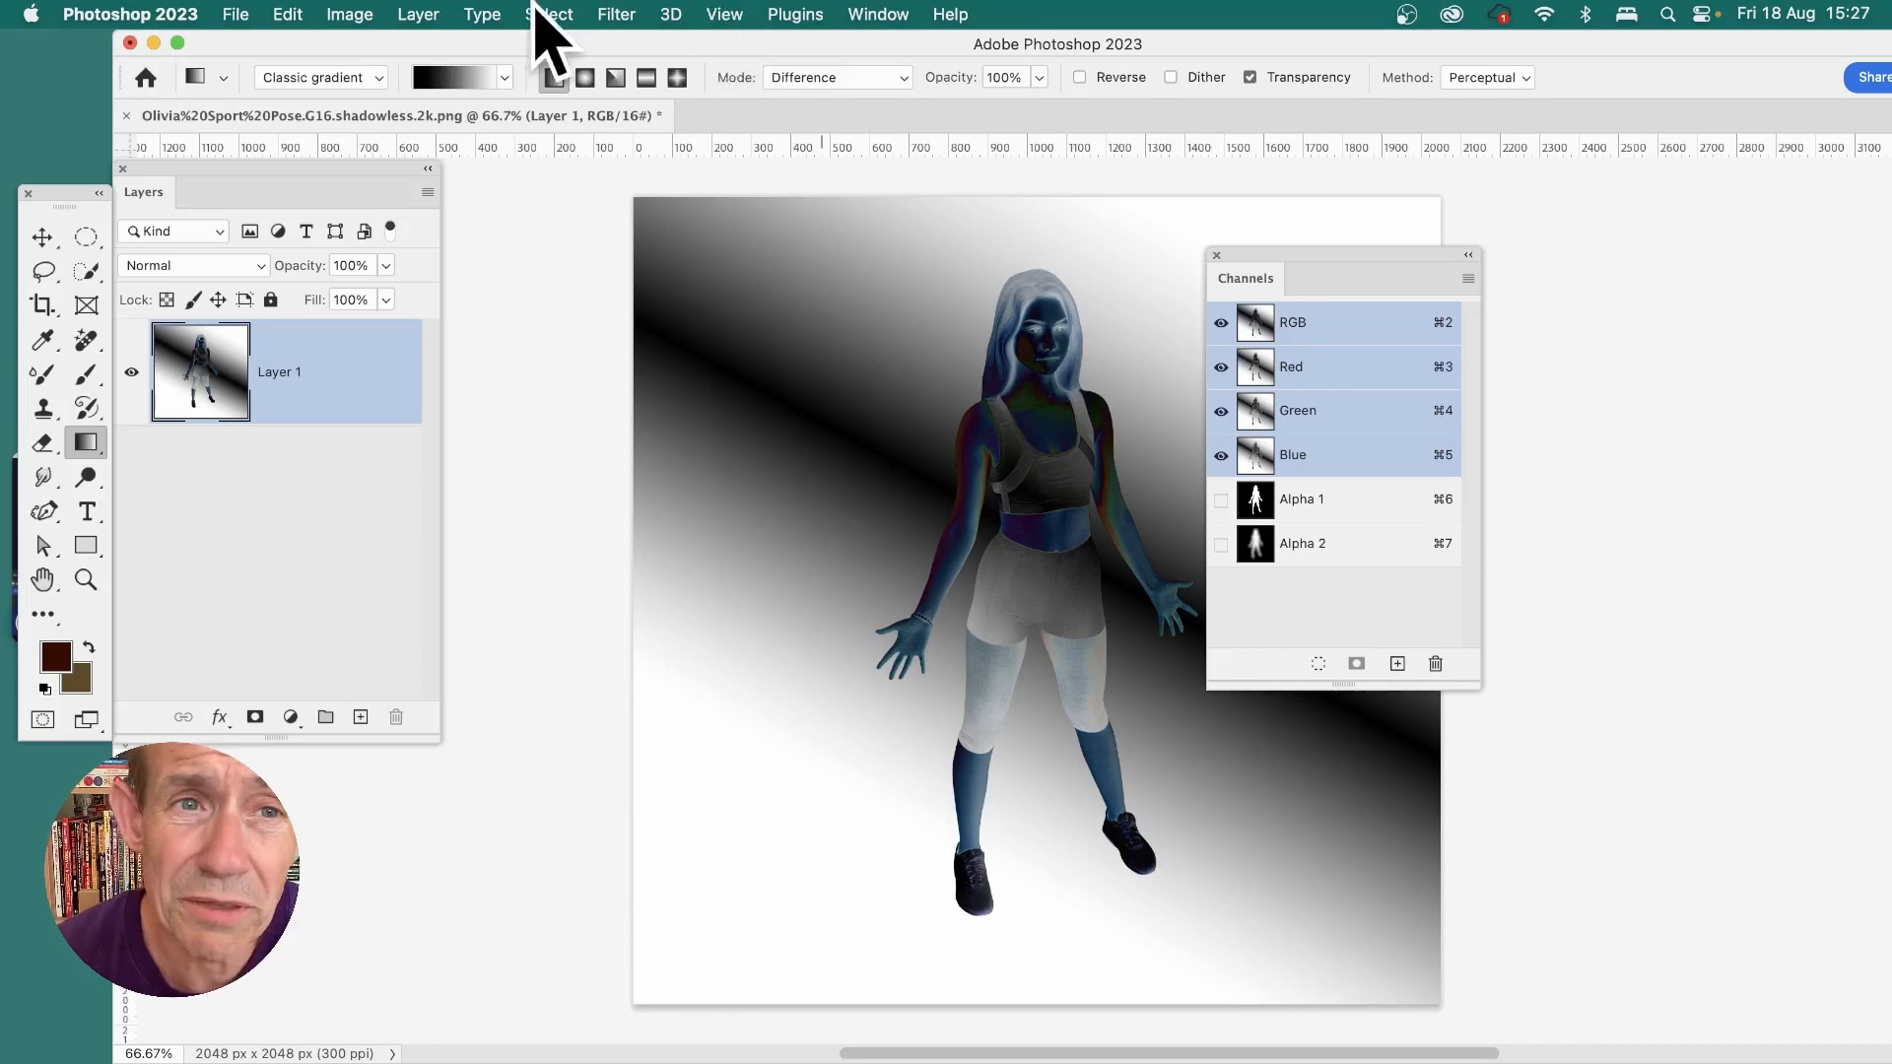
# Step: Apply a Gaussian Blur with a 27.5 pixel radius to Layer 1
pyautogui.click(617, 13)
pyautogui.moveTo(663, 325)
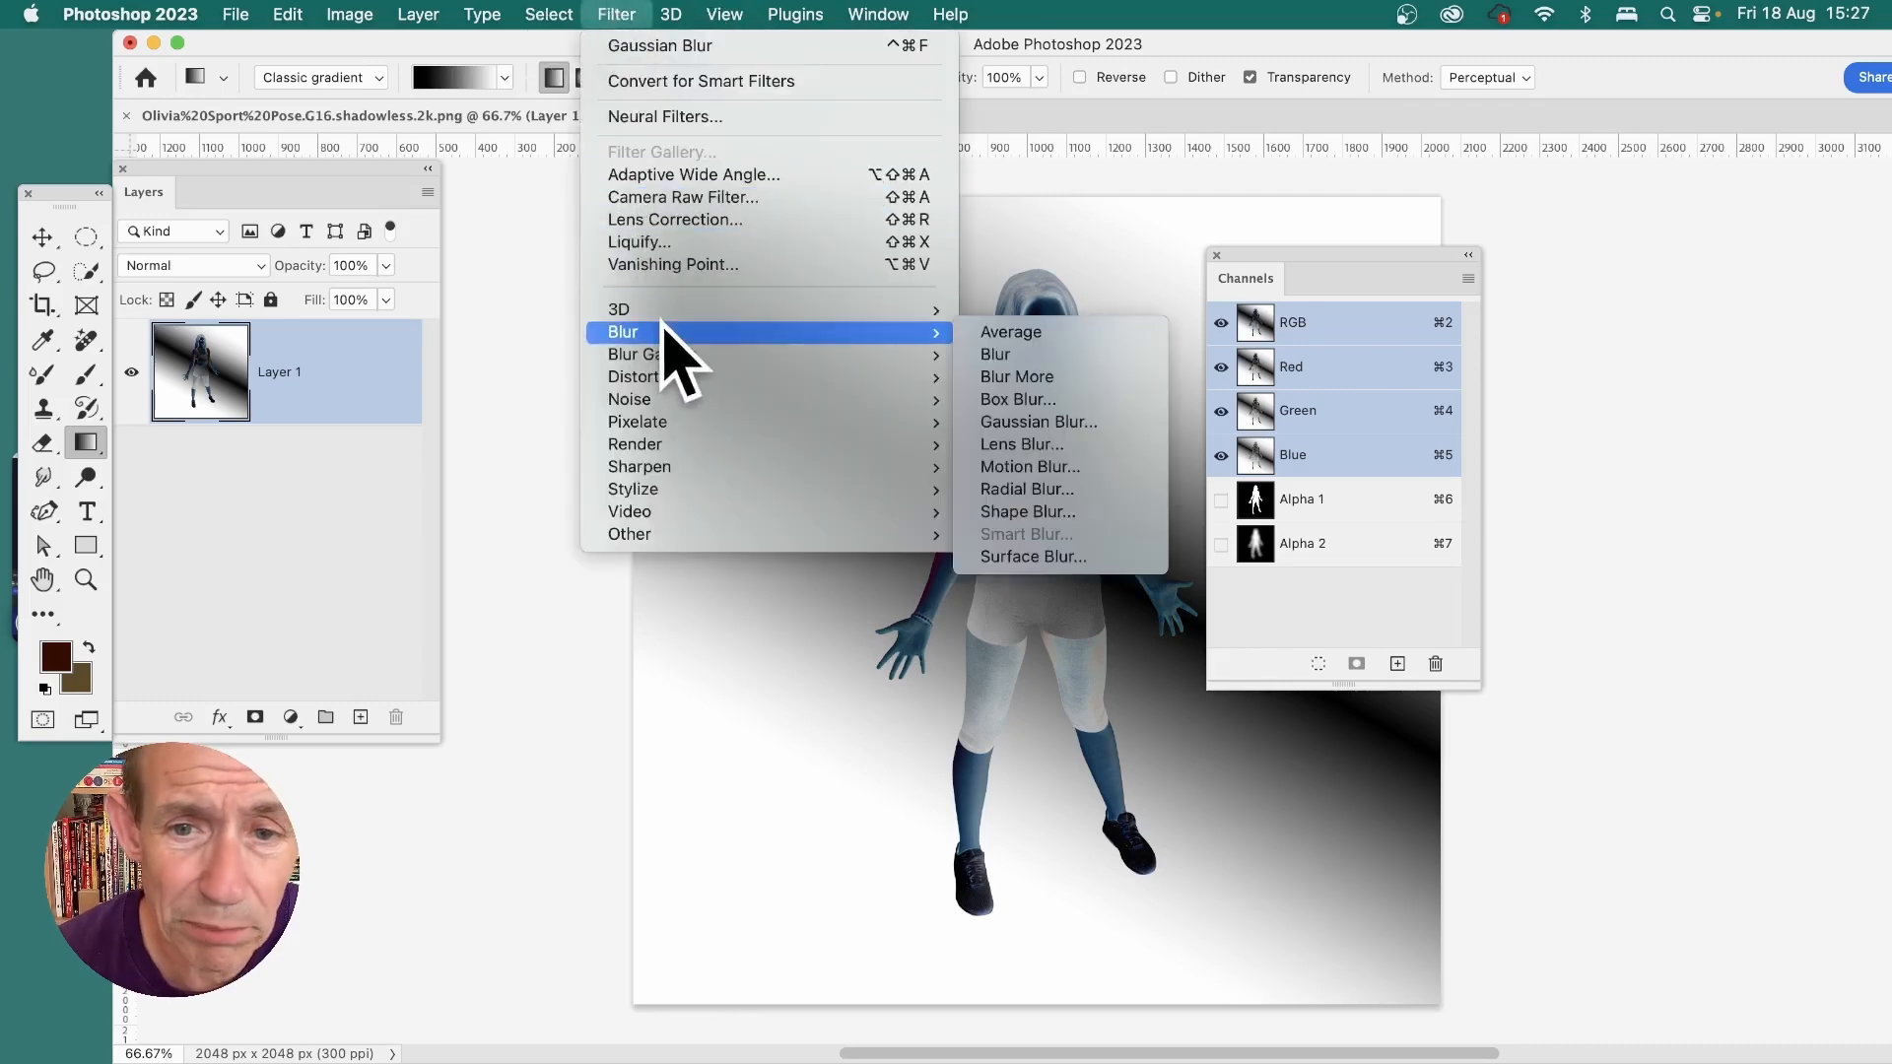
pyautogui.click(1038, 422)
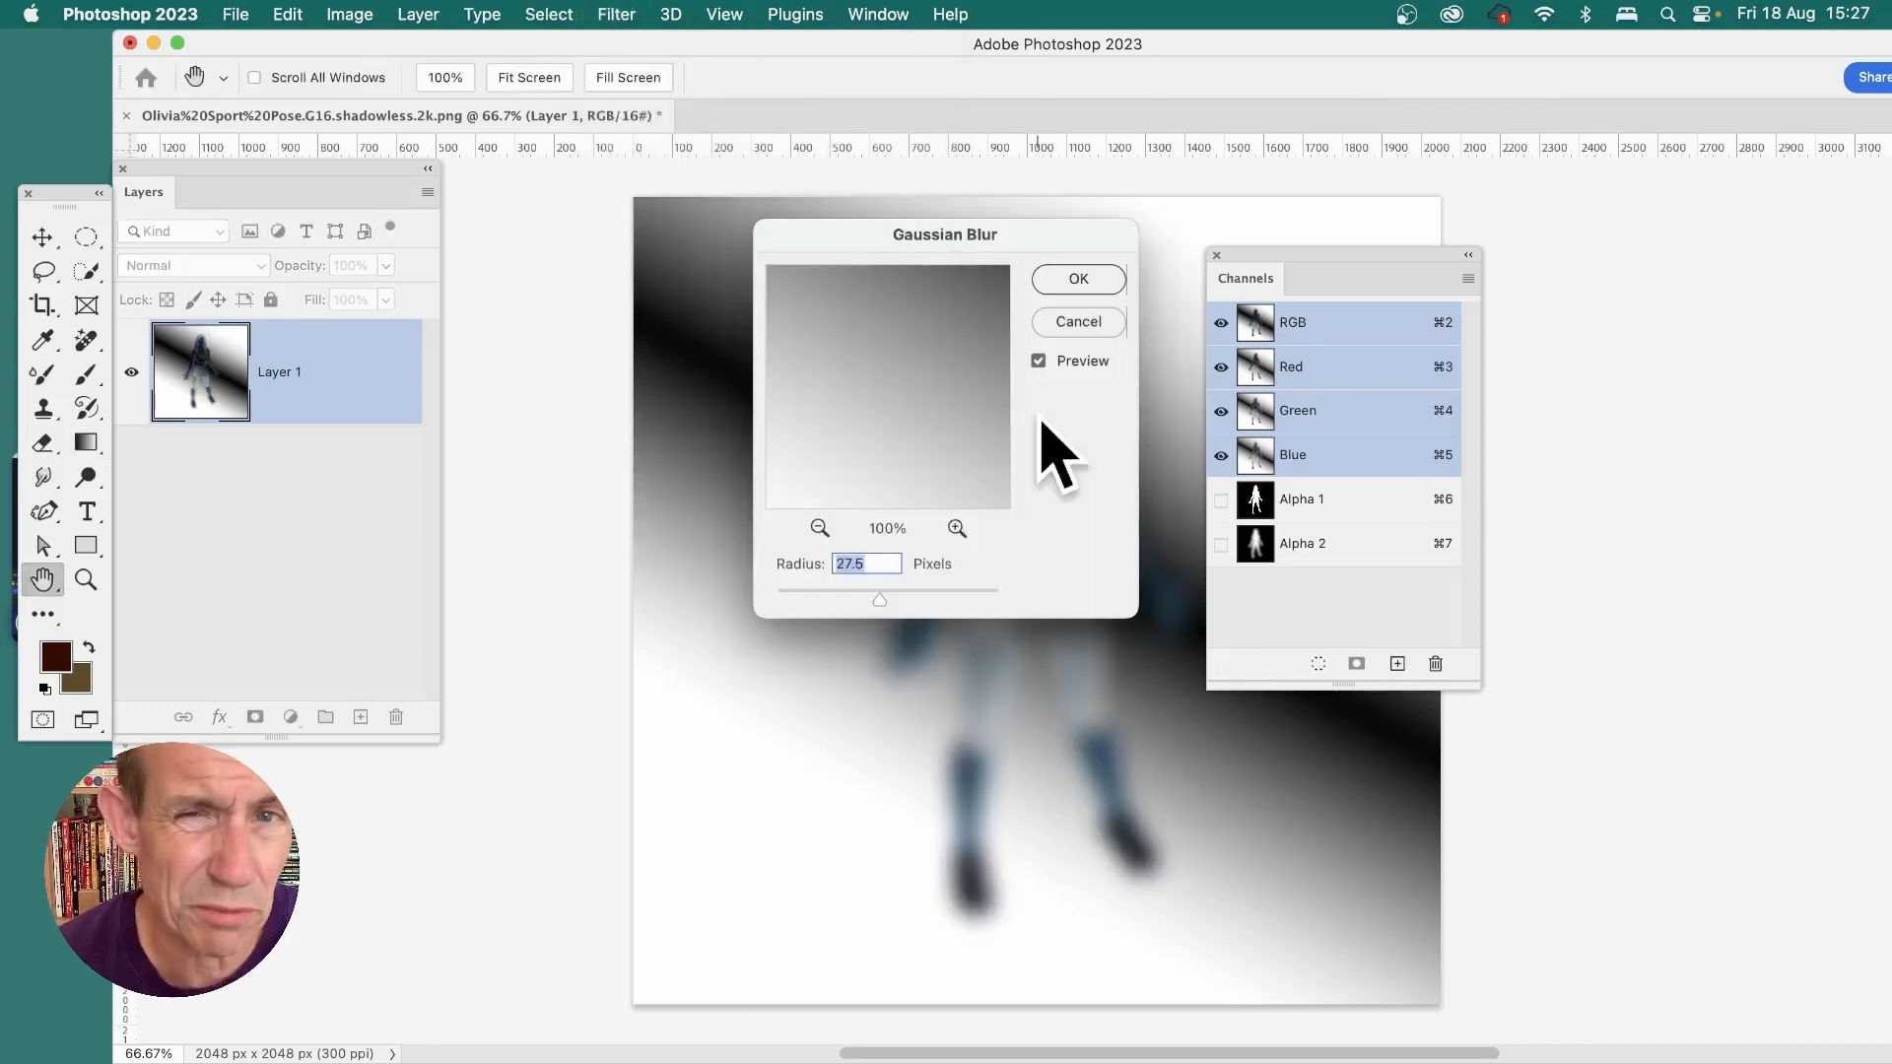
pyautogui.click(1071, 281)
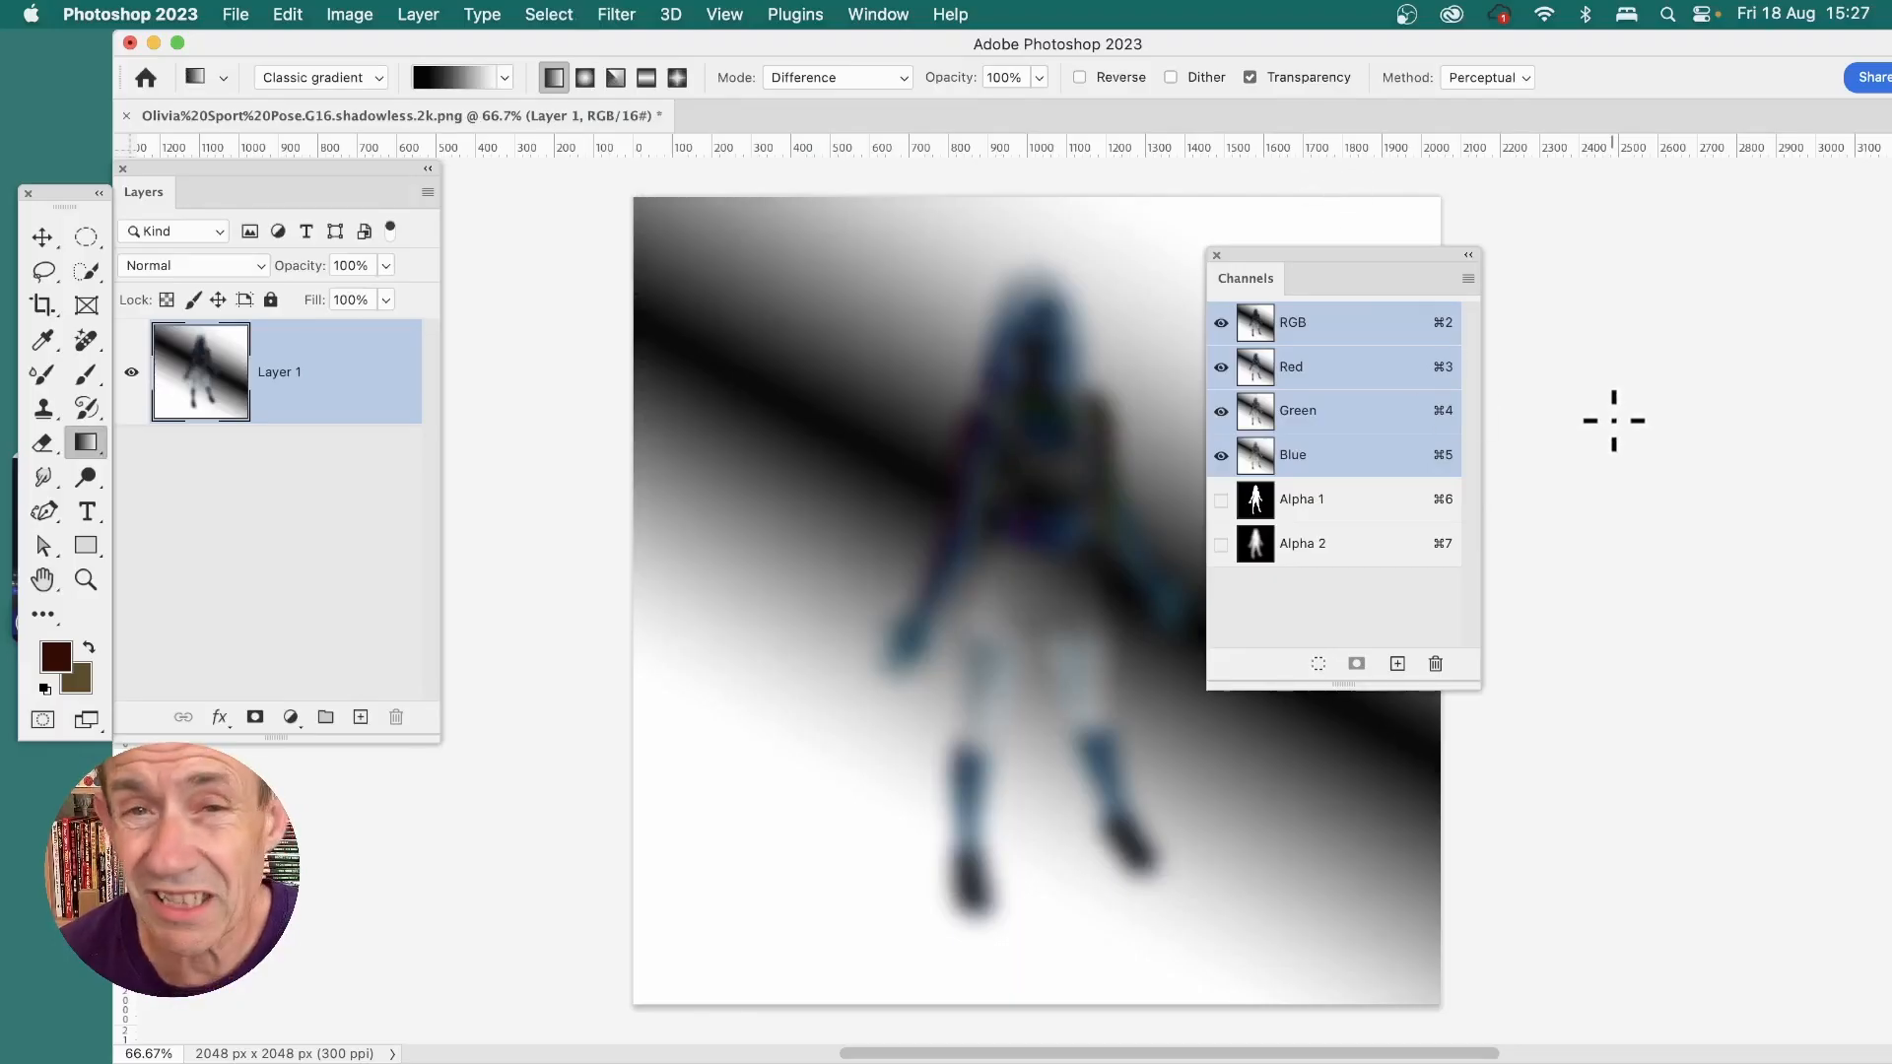
# Step: Load the Alpha 1 channel as a selection and return to the RGB composite
pyautogui.click(1326, 499)
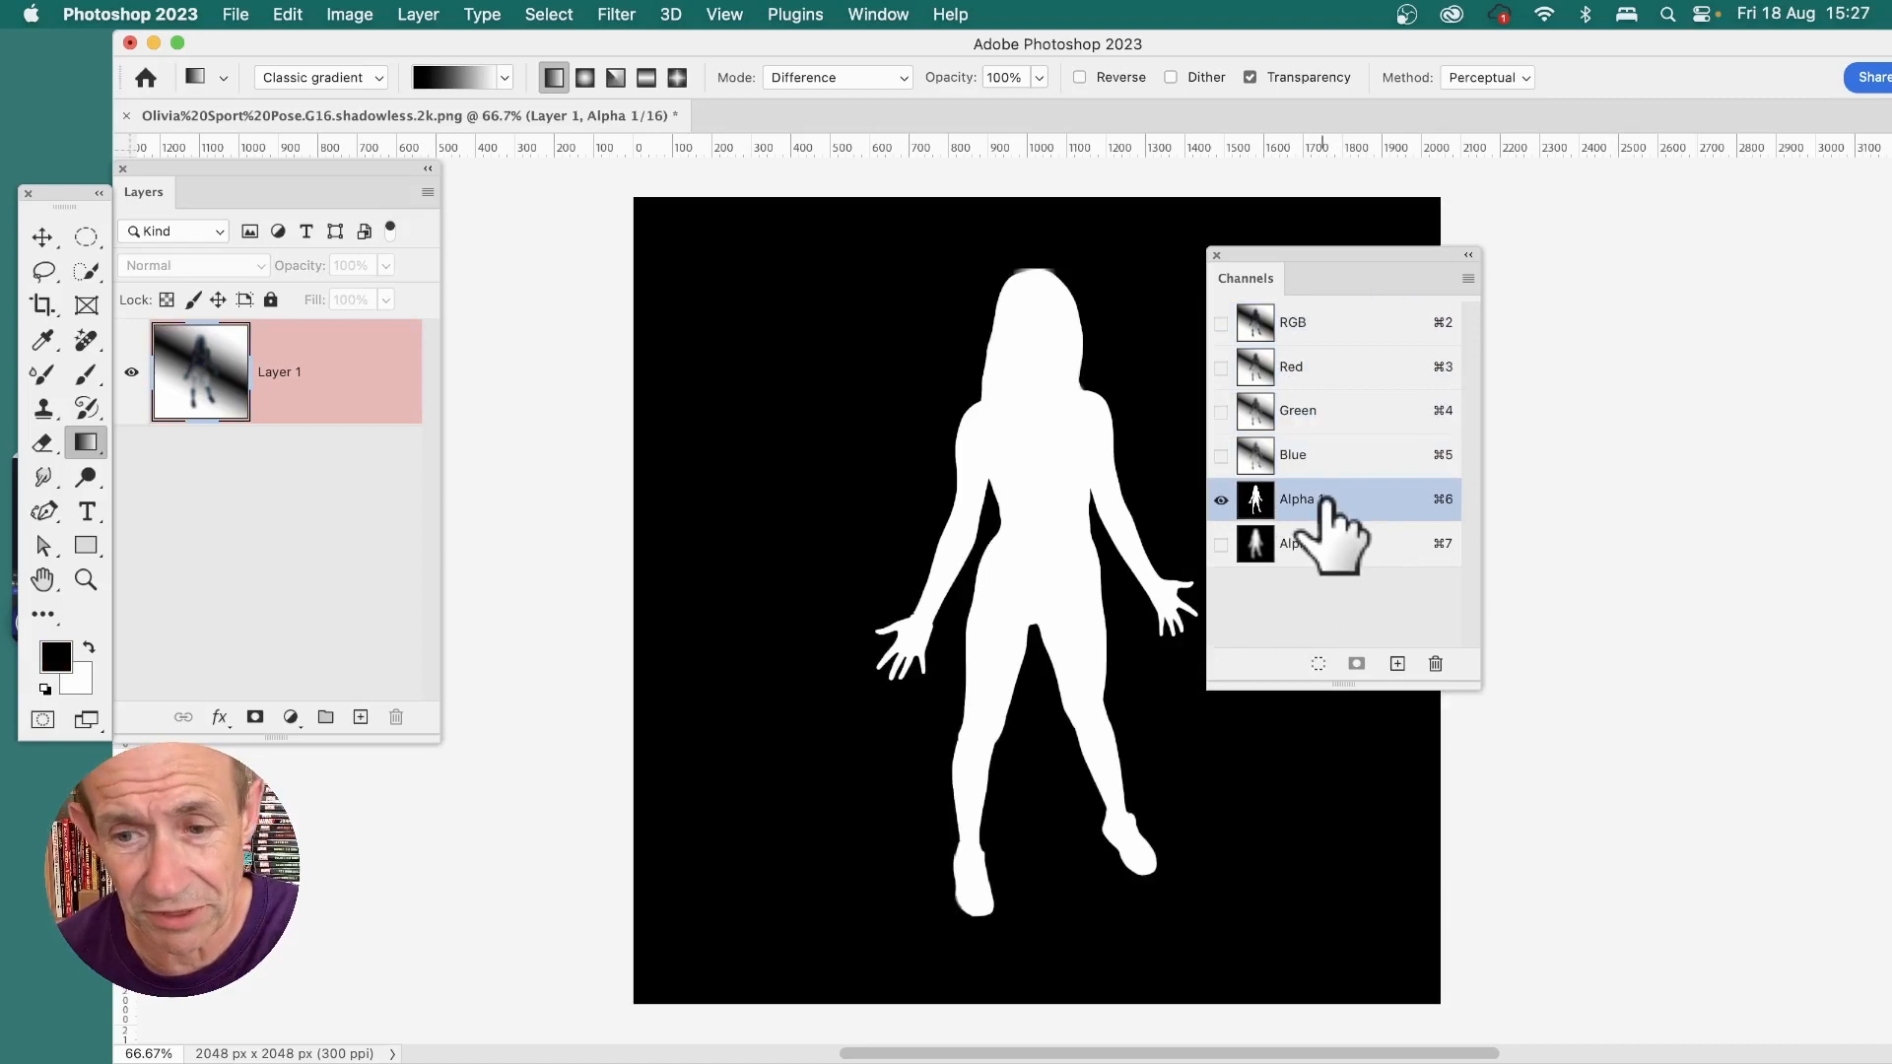
pyautogui.click(1318, 663)
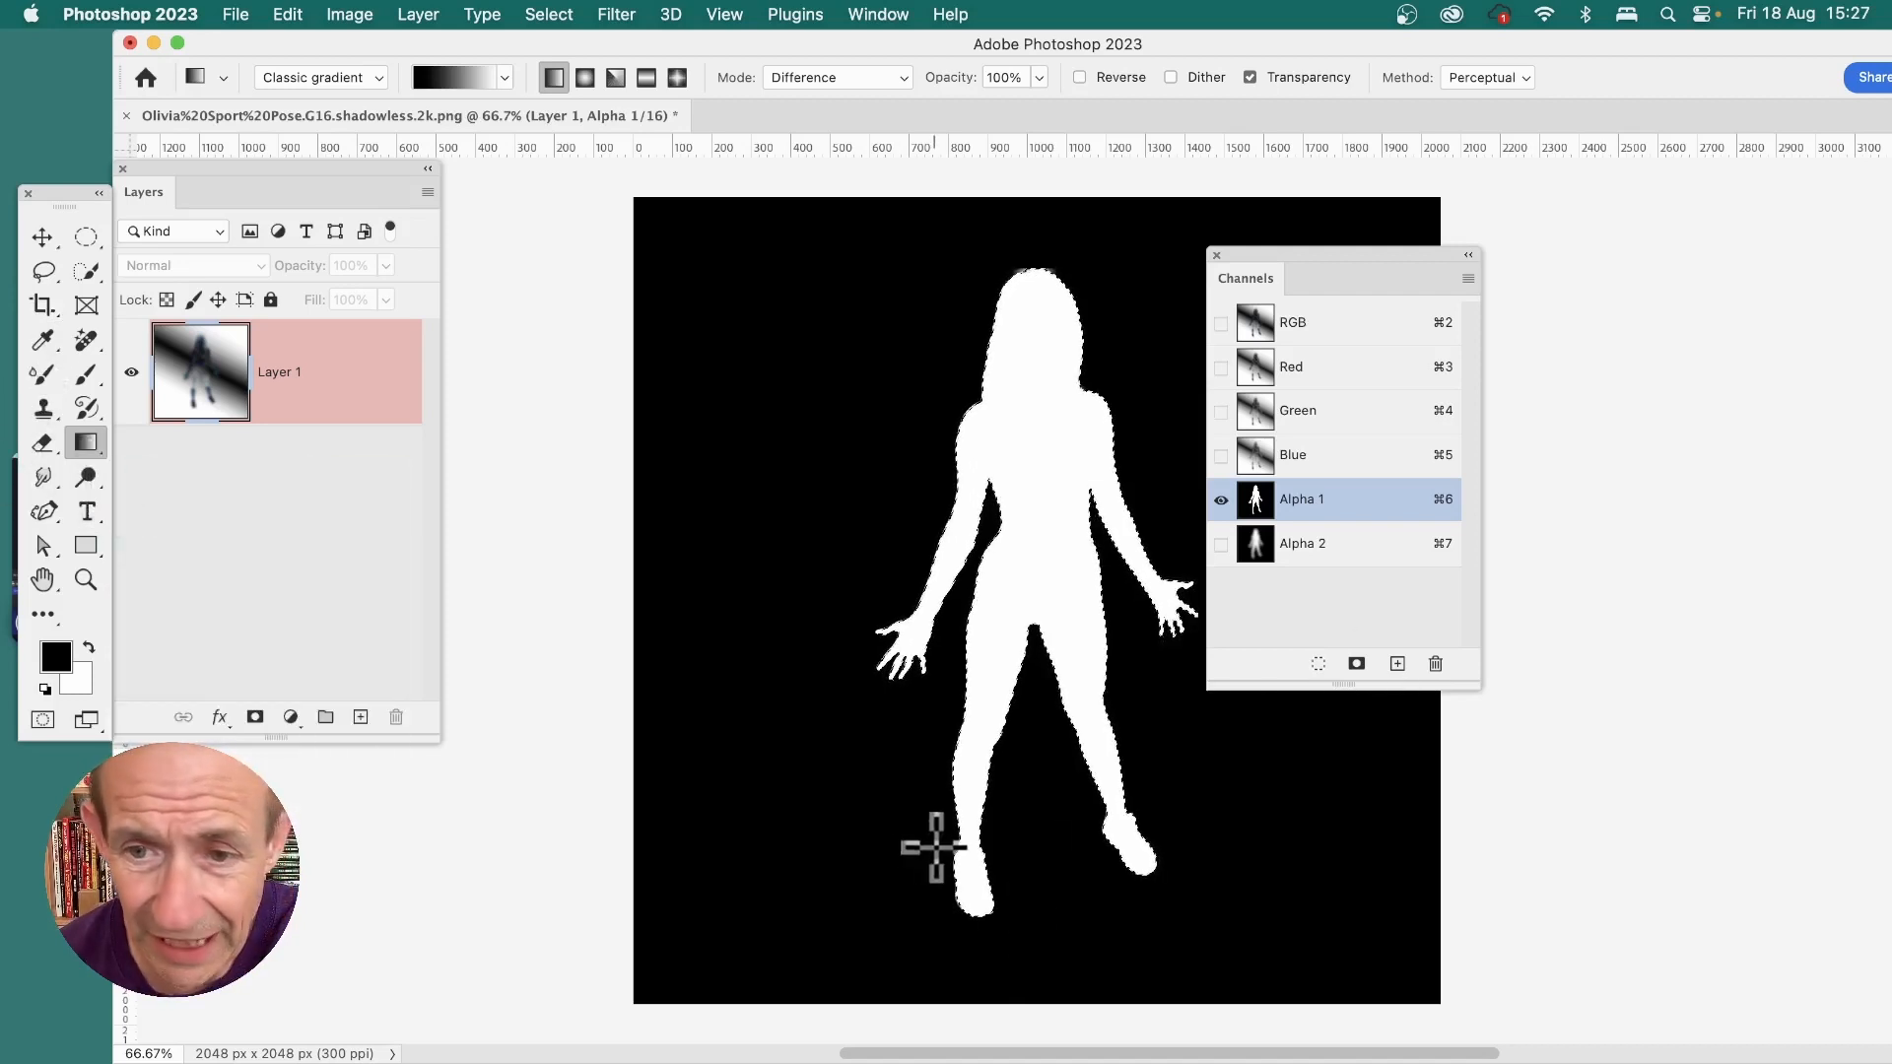
pyautogui.click(1356, 331)
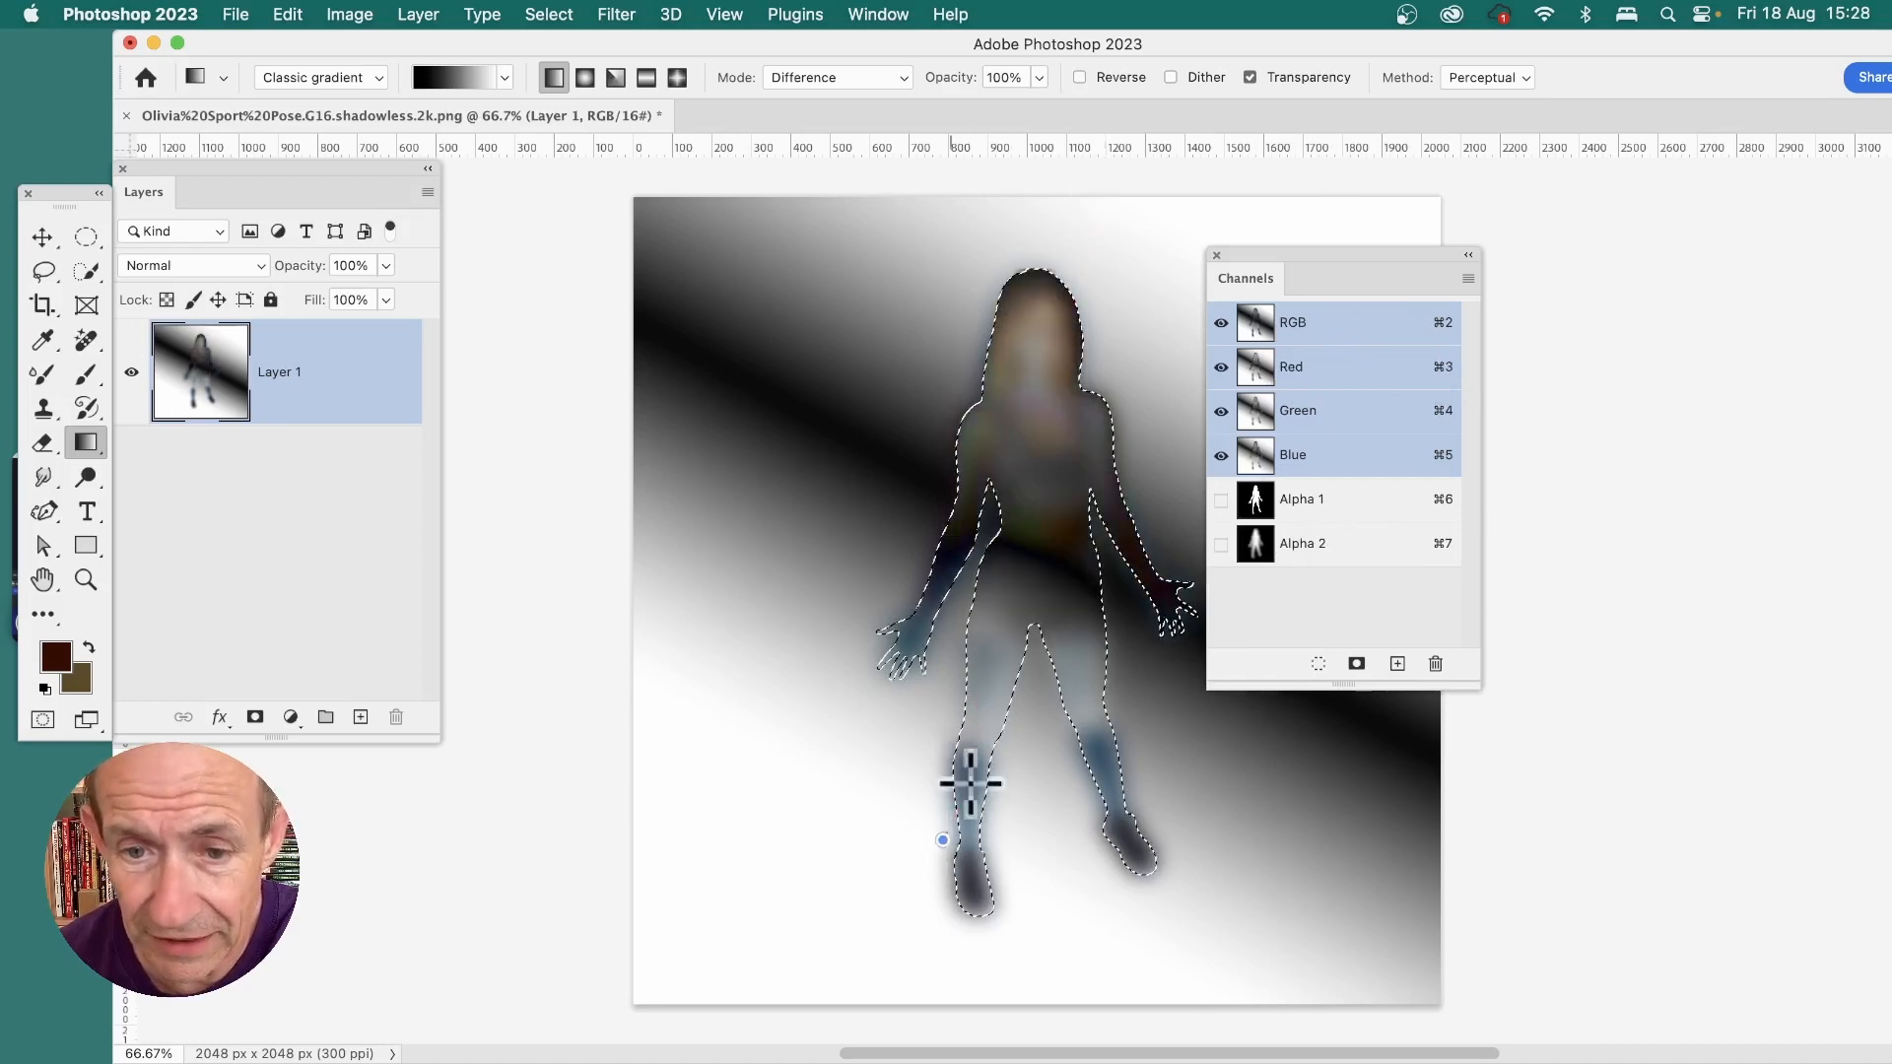
# Step: Draw diagonal Difference-mode gradients across the selected figure and apply Auto Tone to it
pyautogui.moveTo(1183, 215); pyautogui.dragTo(1183, 214)
pyautogui.moveTo(1010, 744); pyautogui.dragTo(1160, 384)
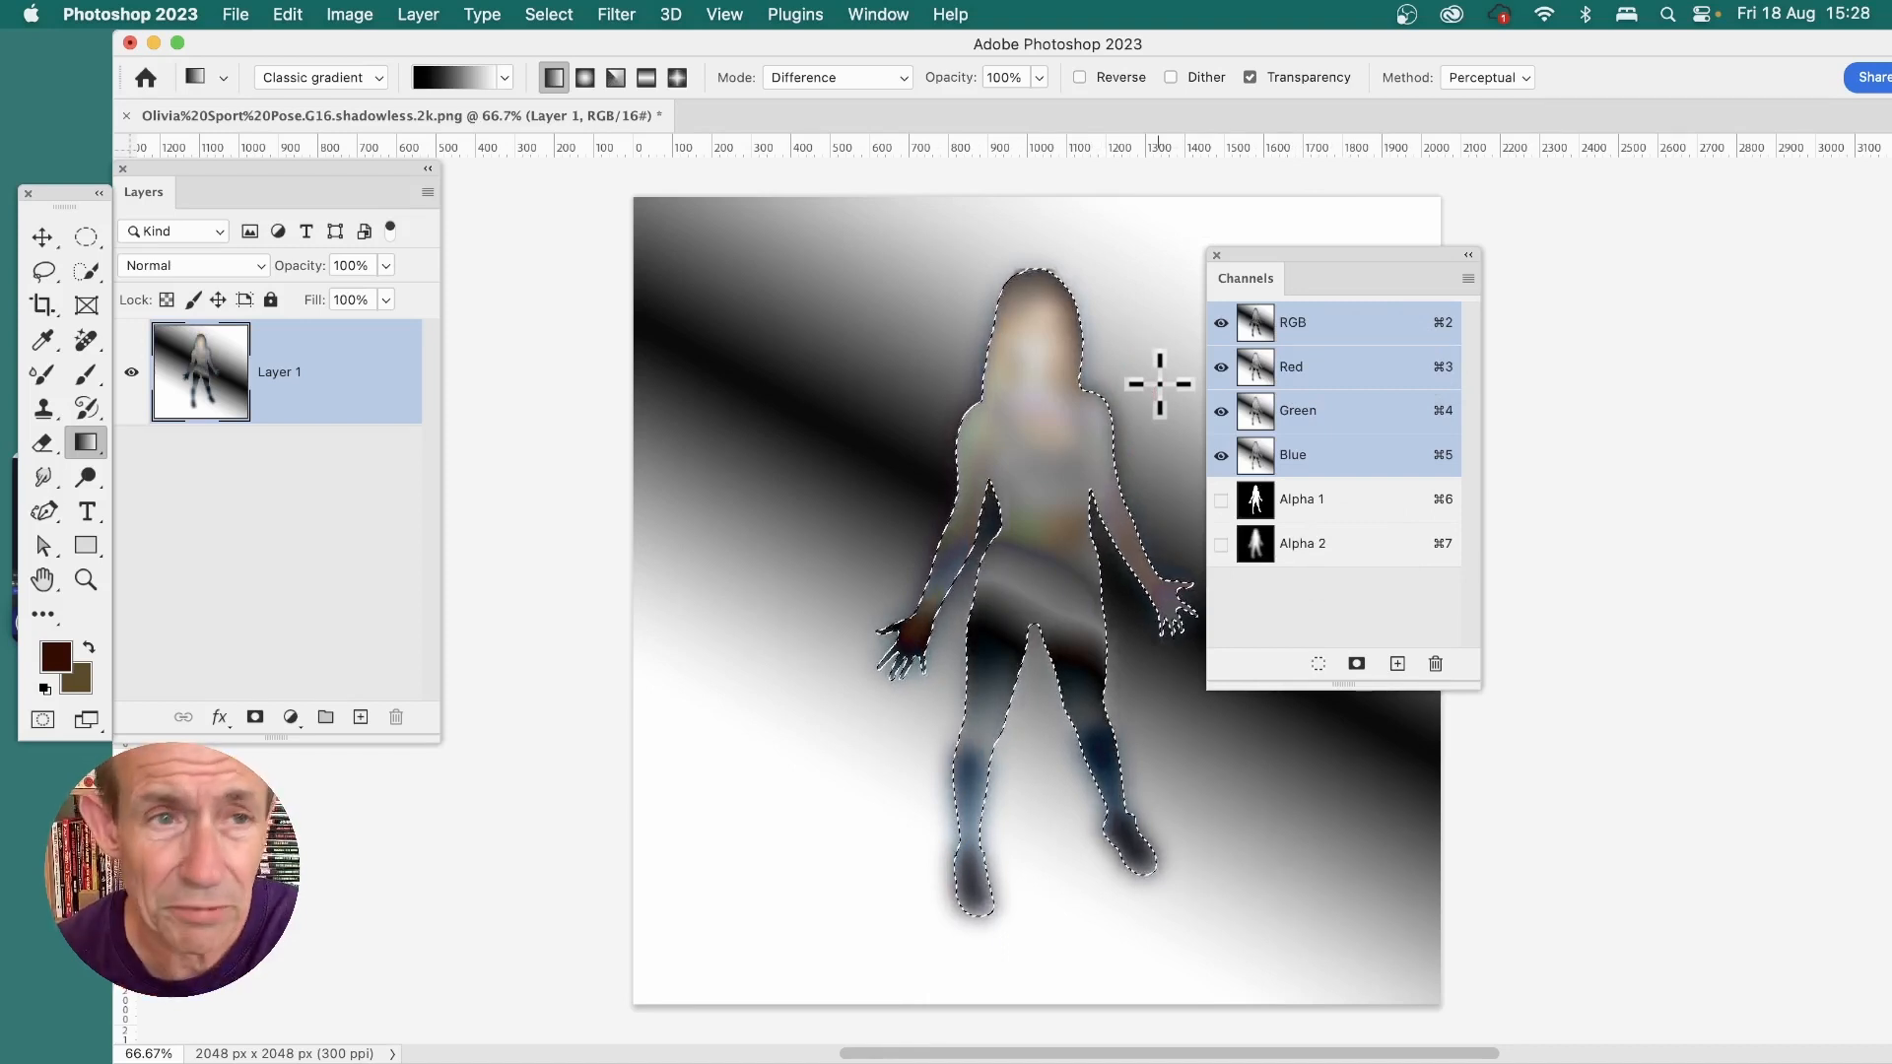
pyautogui.click(341, 6)
pyautogui.click(368, 117)
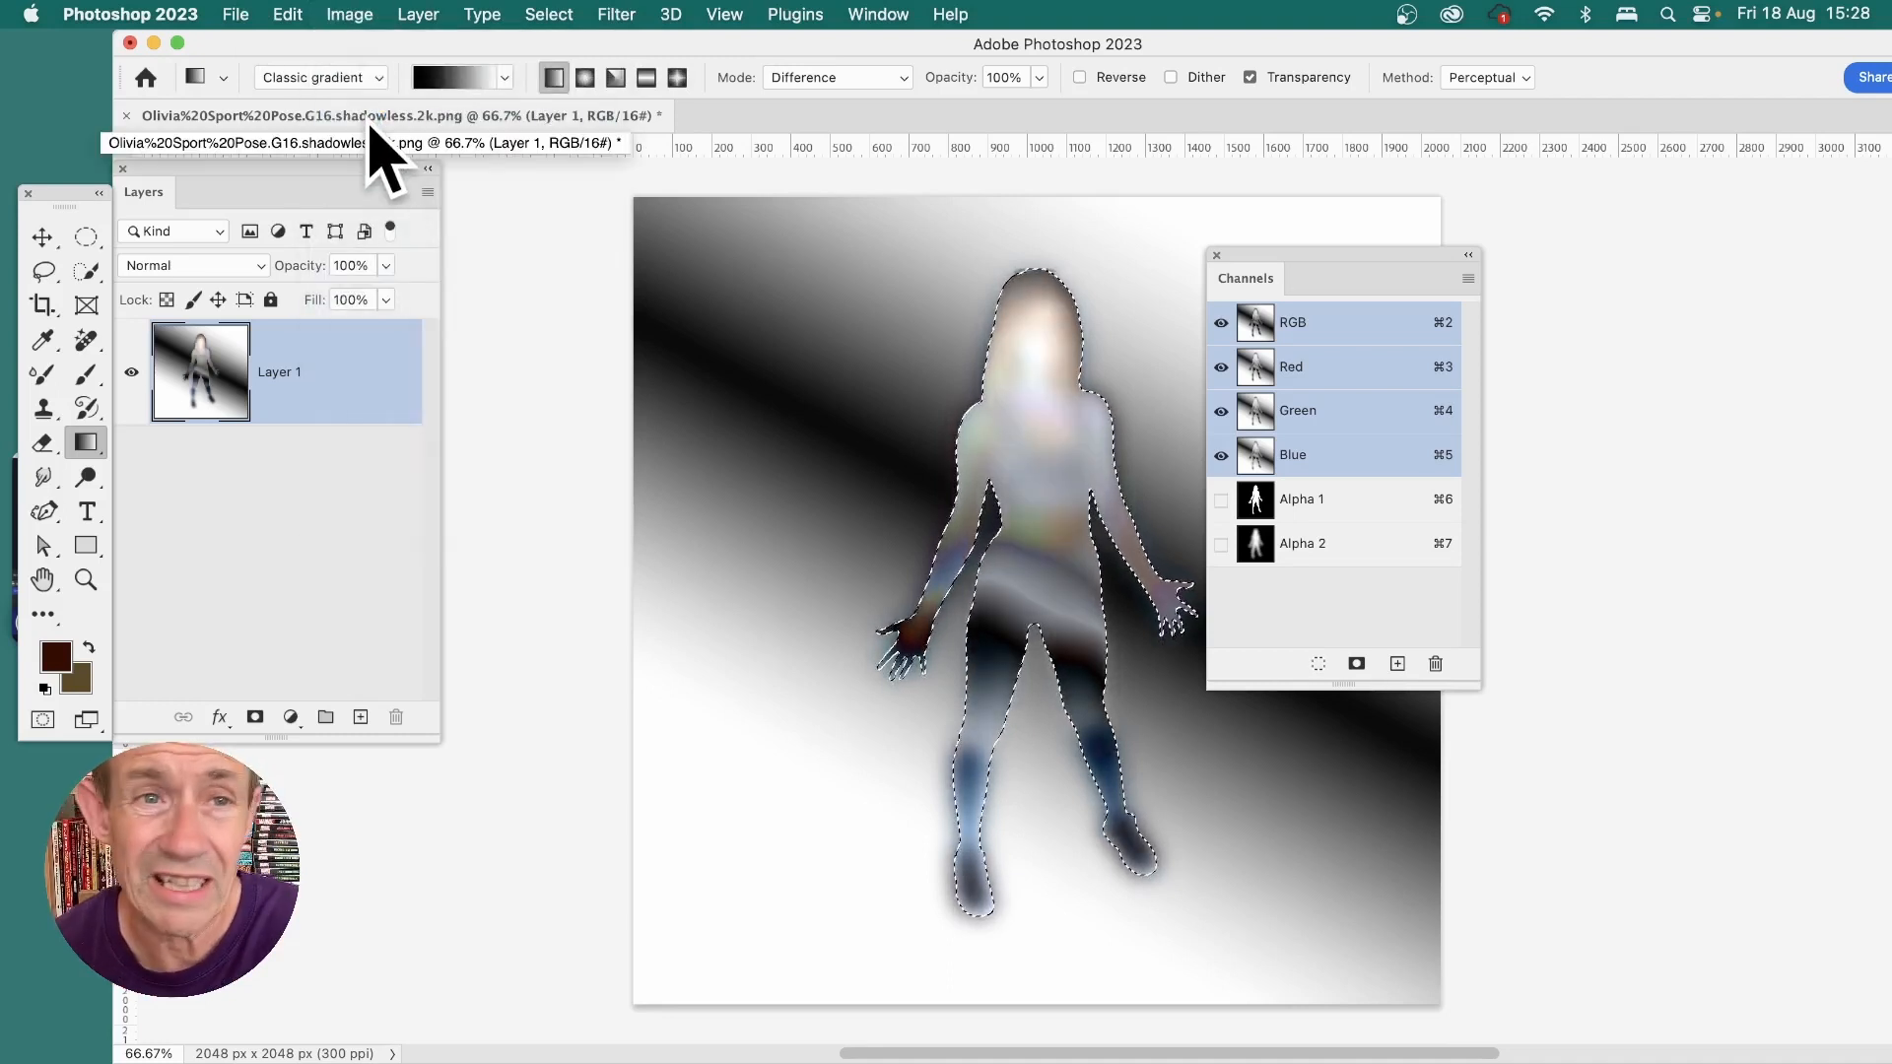
pyautogui.click(549, 14)
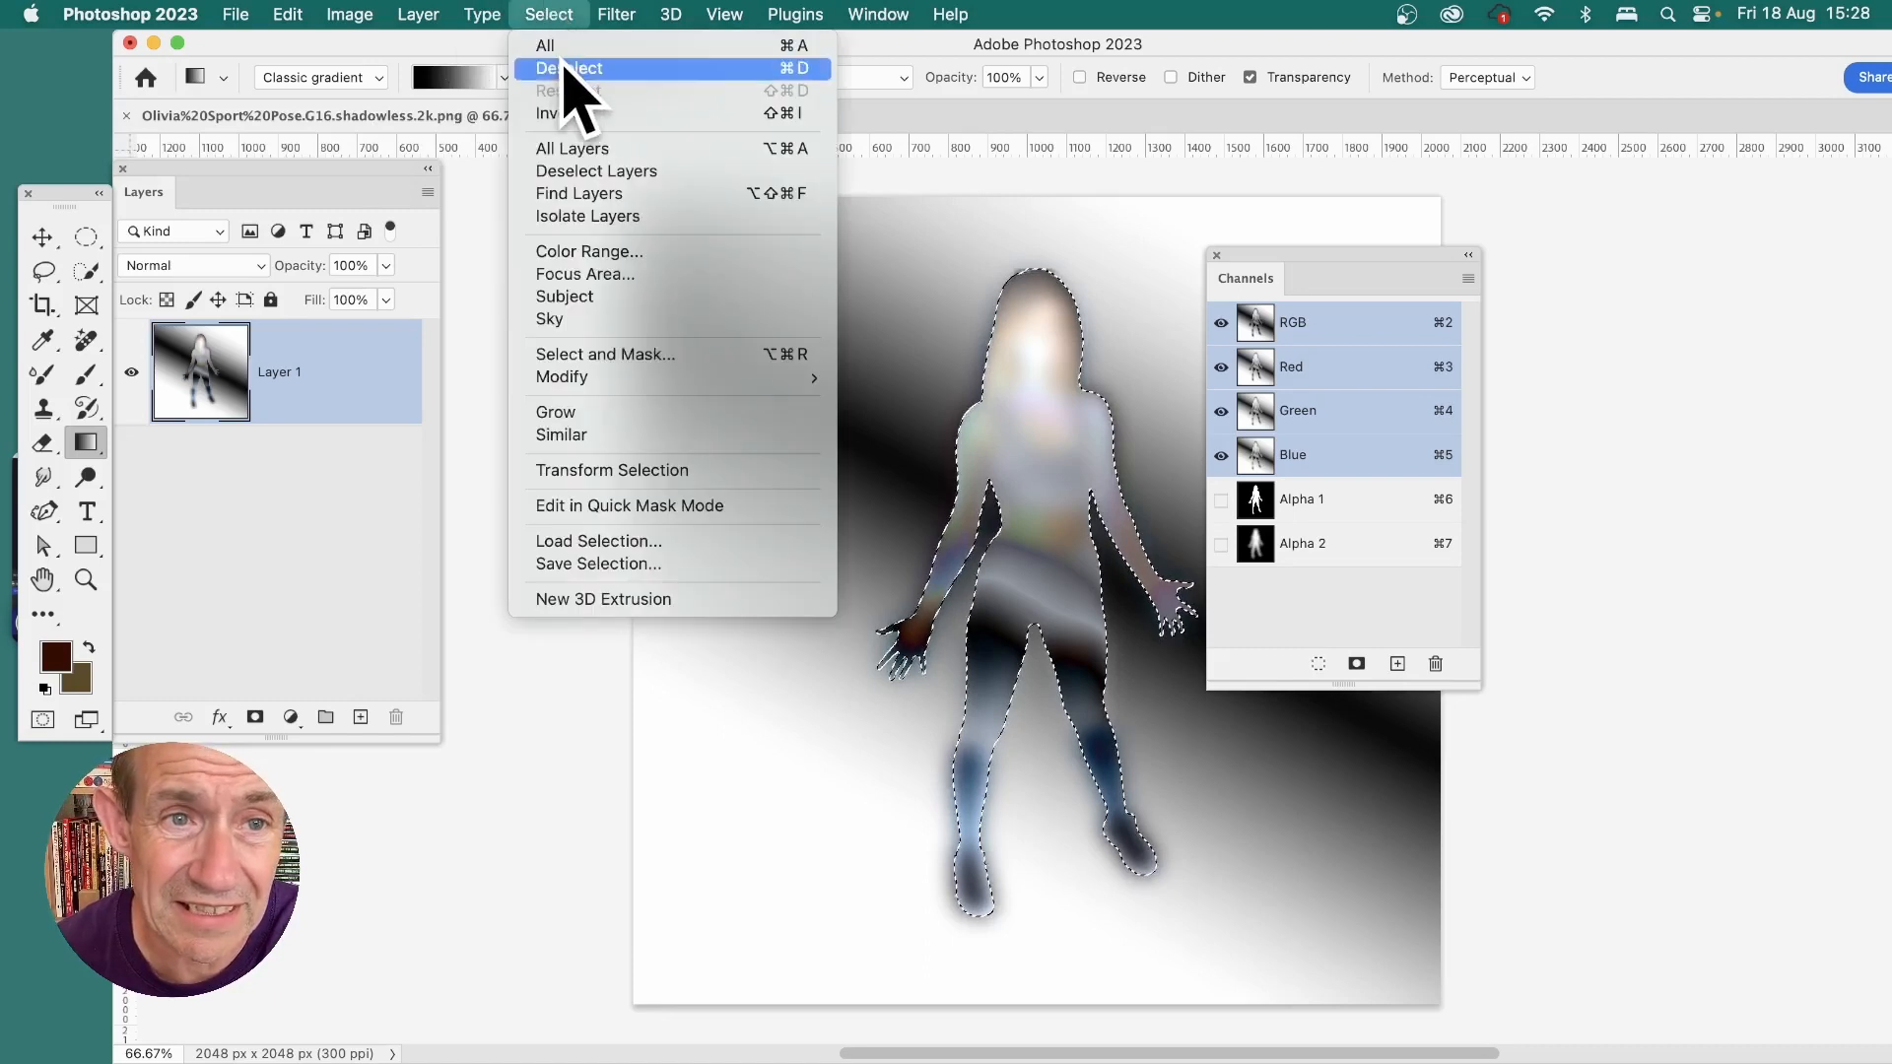
pyautogui.click(1552, 264)
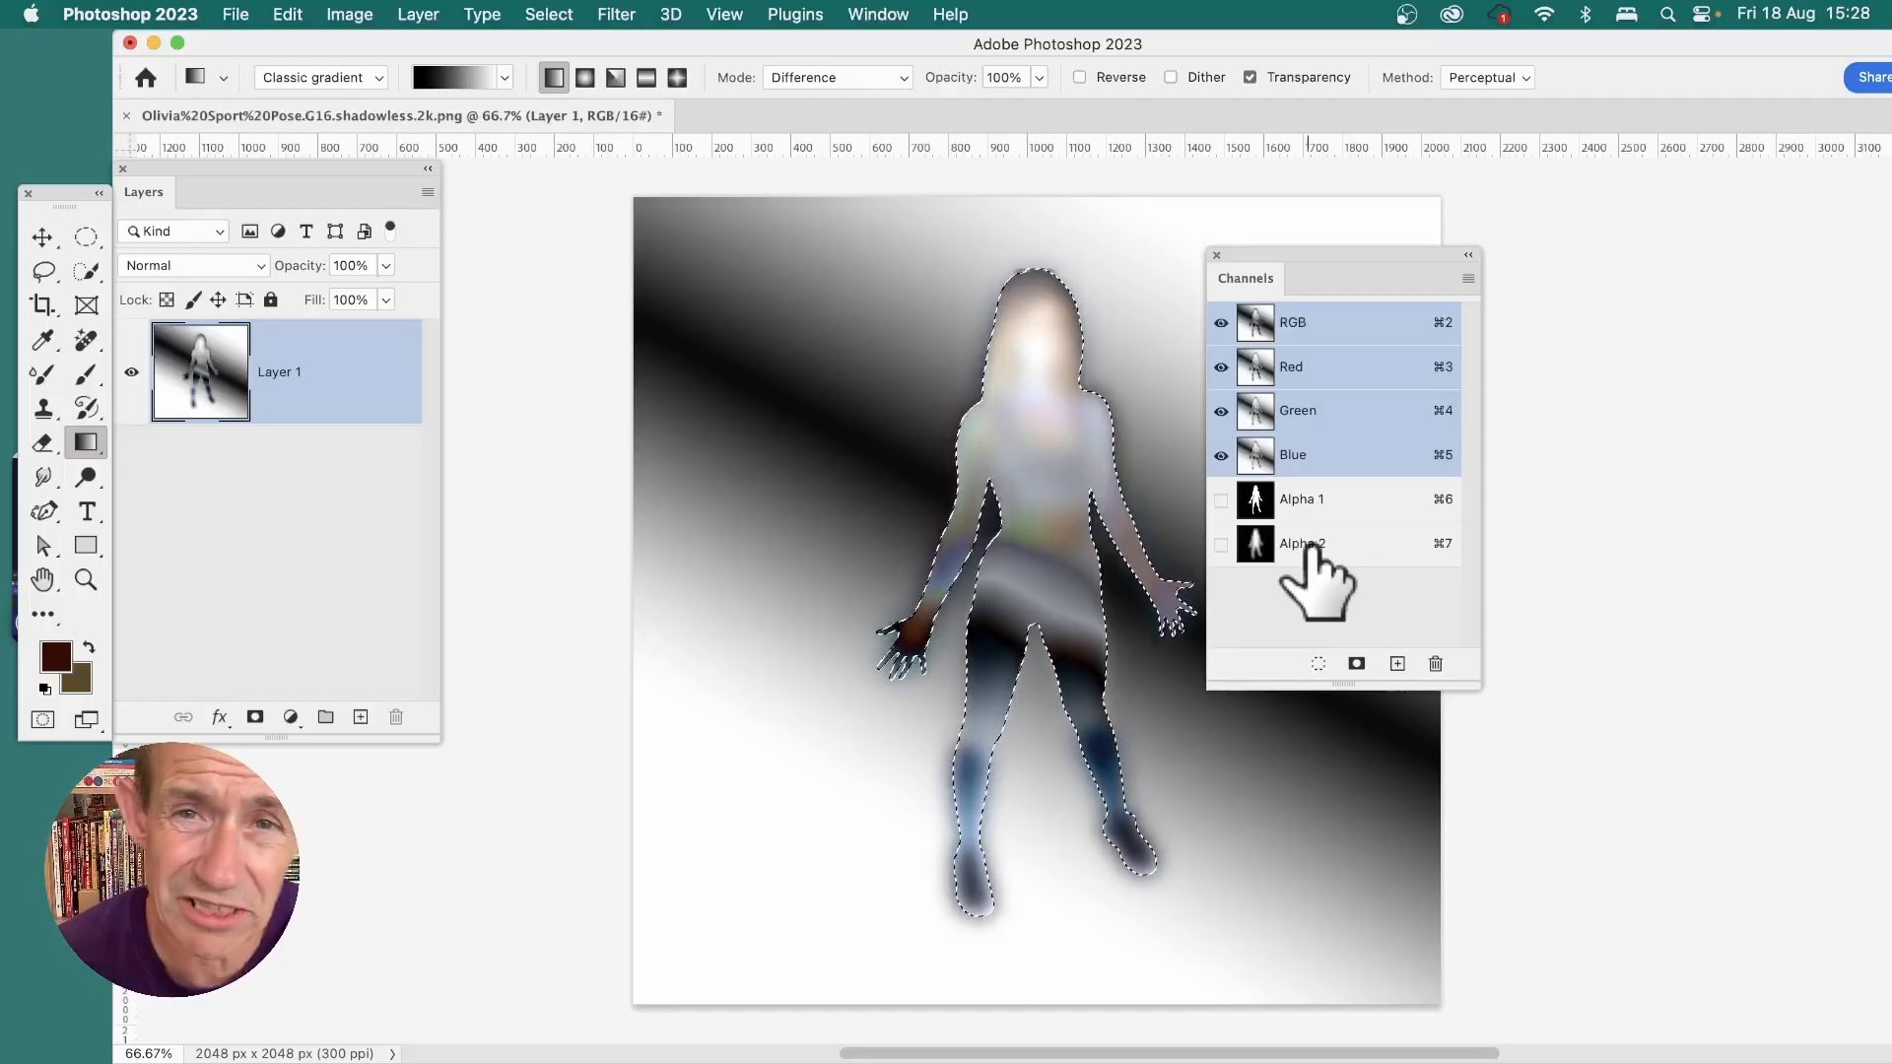
# Step: Move only the figure-shaped selection outline to the left of the figure and slightly lower, using the Elliptical Marquee tool
pyautogui.click(86, 236)
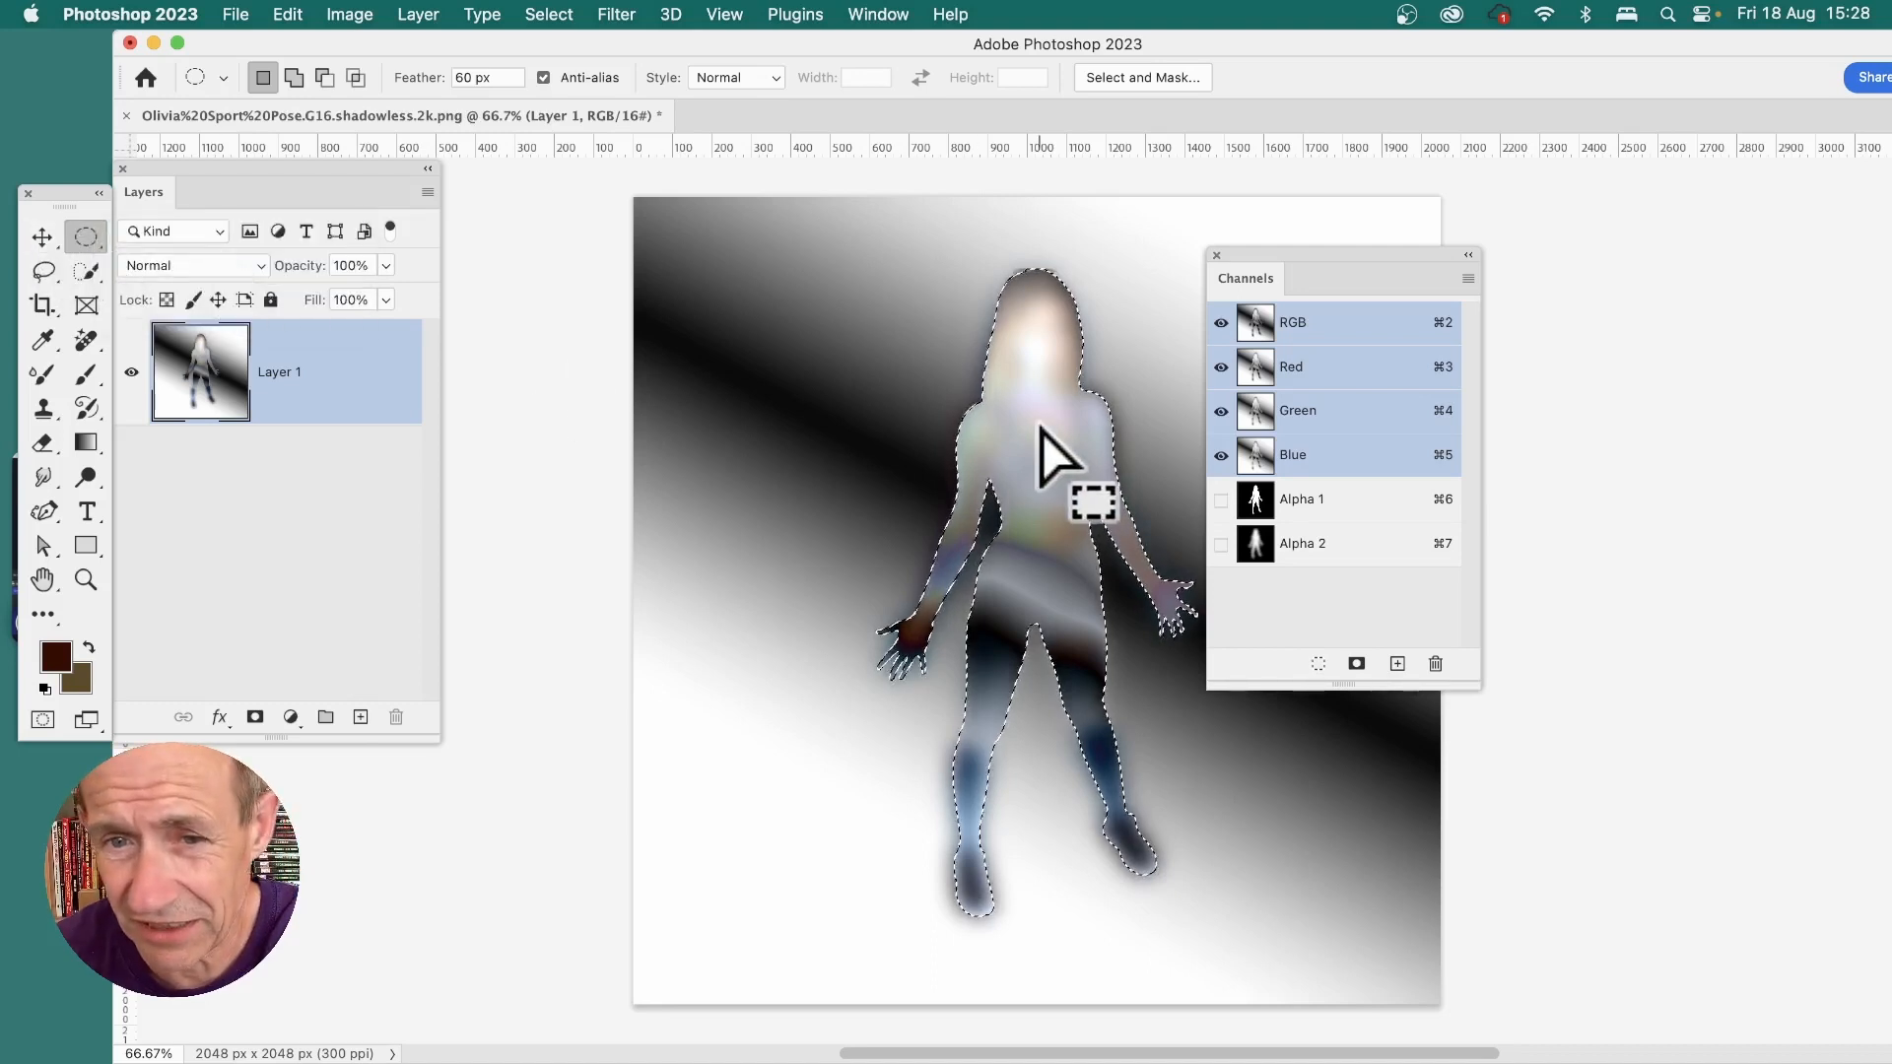
pyautogui.moveTo(1042, 431); pyautogui.dragTo(814, 537)
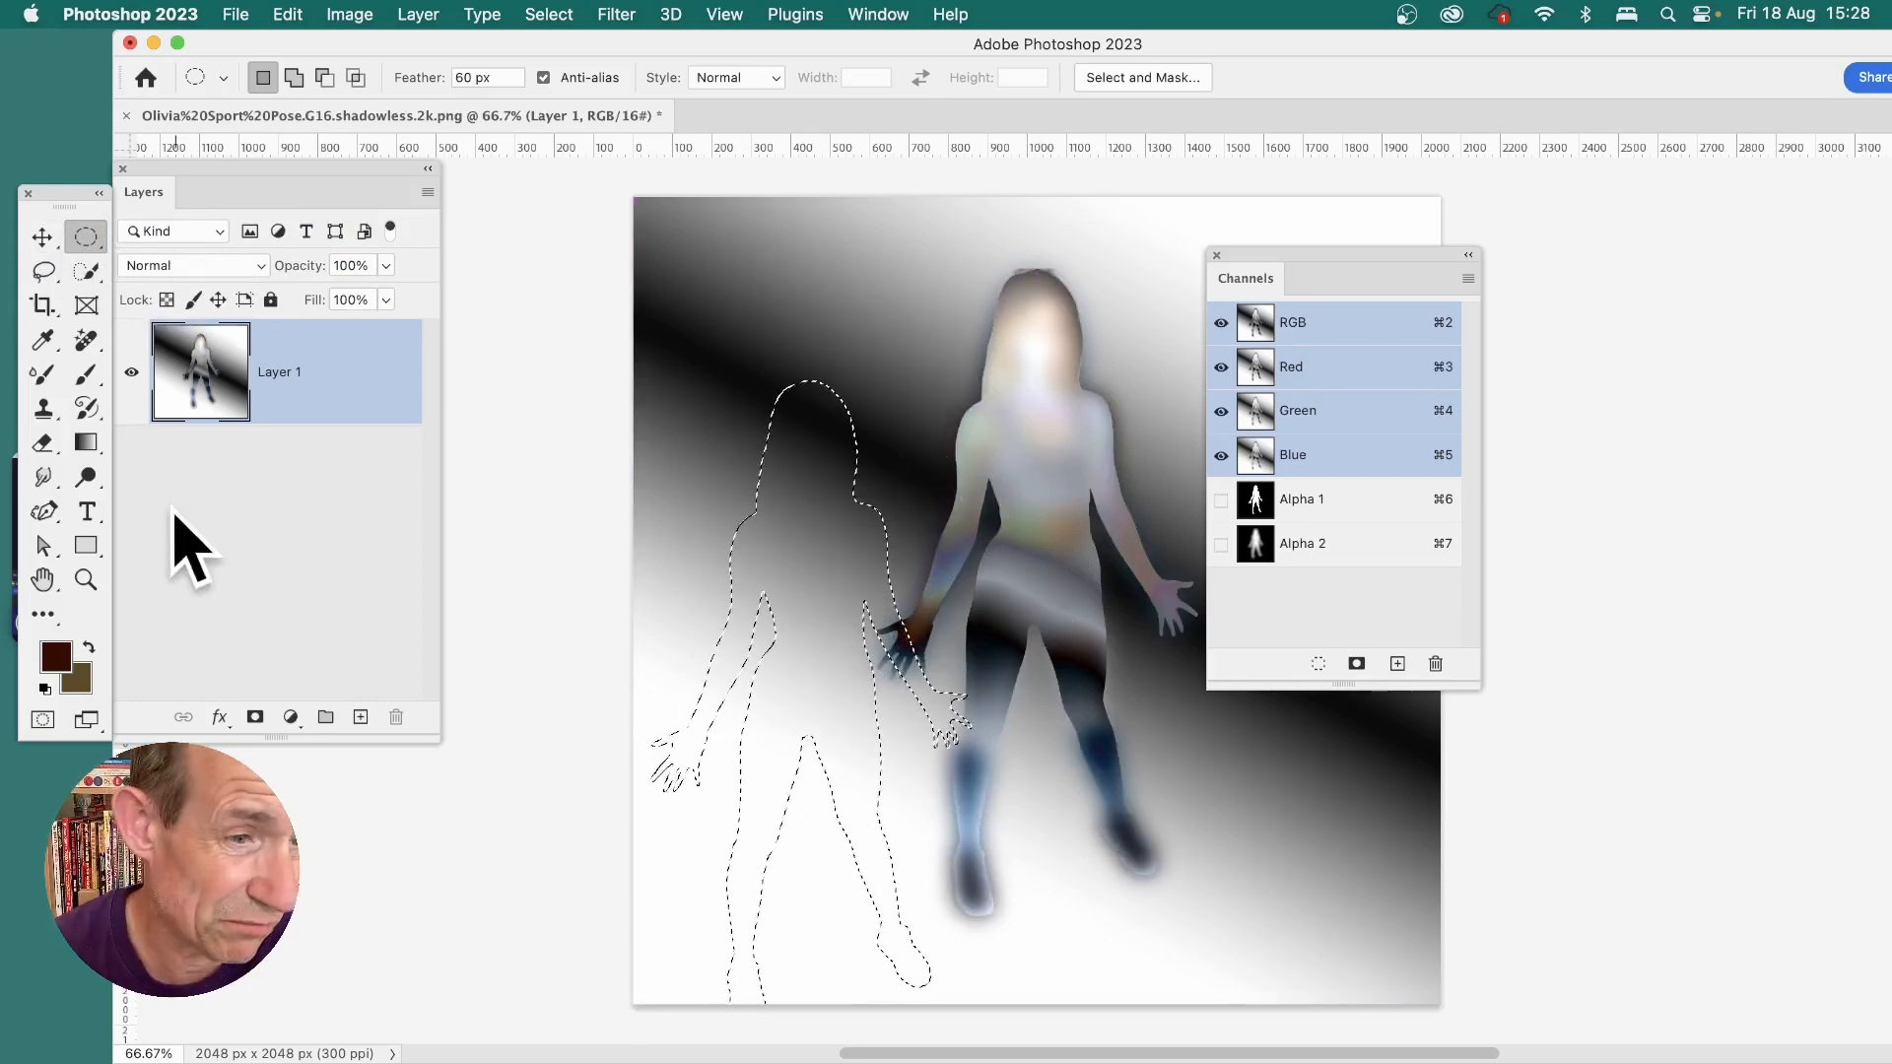
# Step: Draw repeated diagonal Difference-mode linear gradients inside the figure-shaped selection to the left of the woman
pyautogui.click(86, 442)
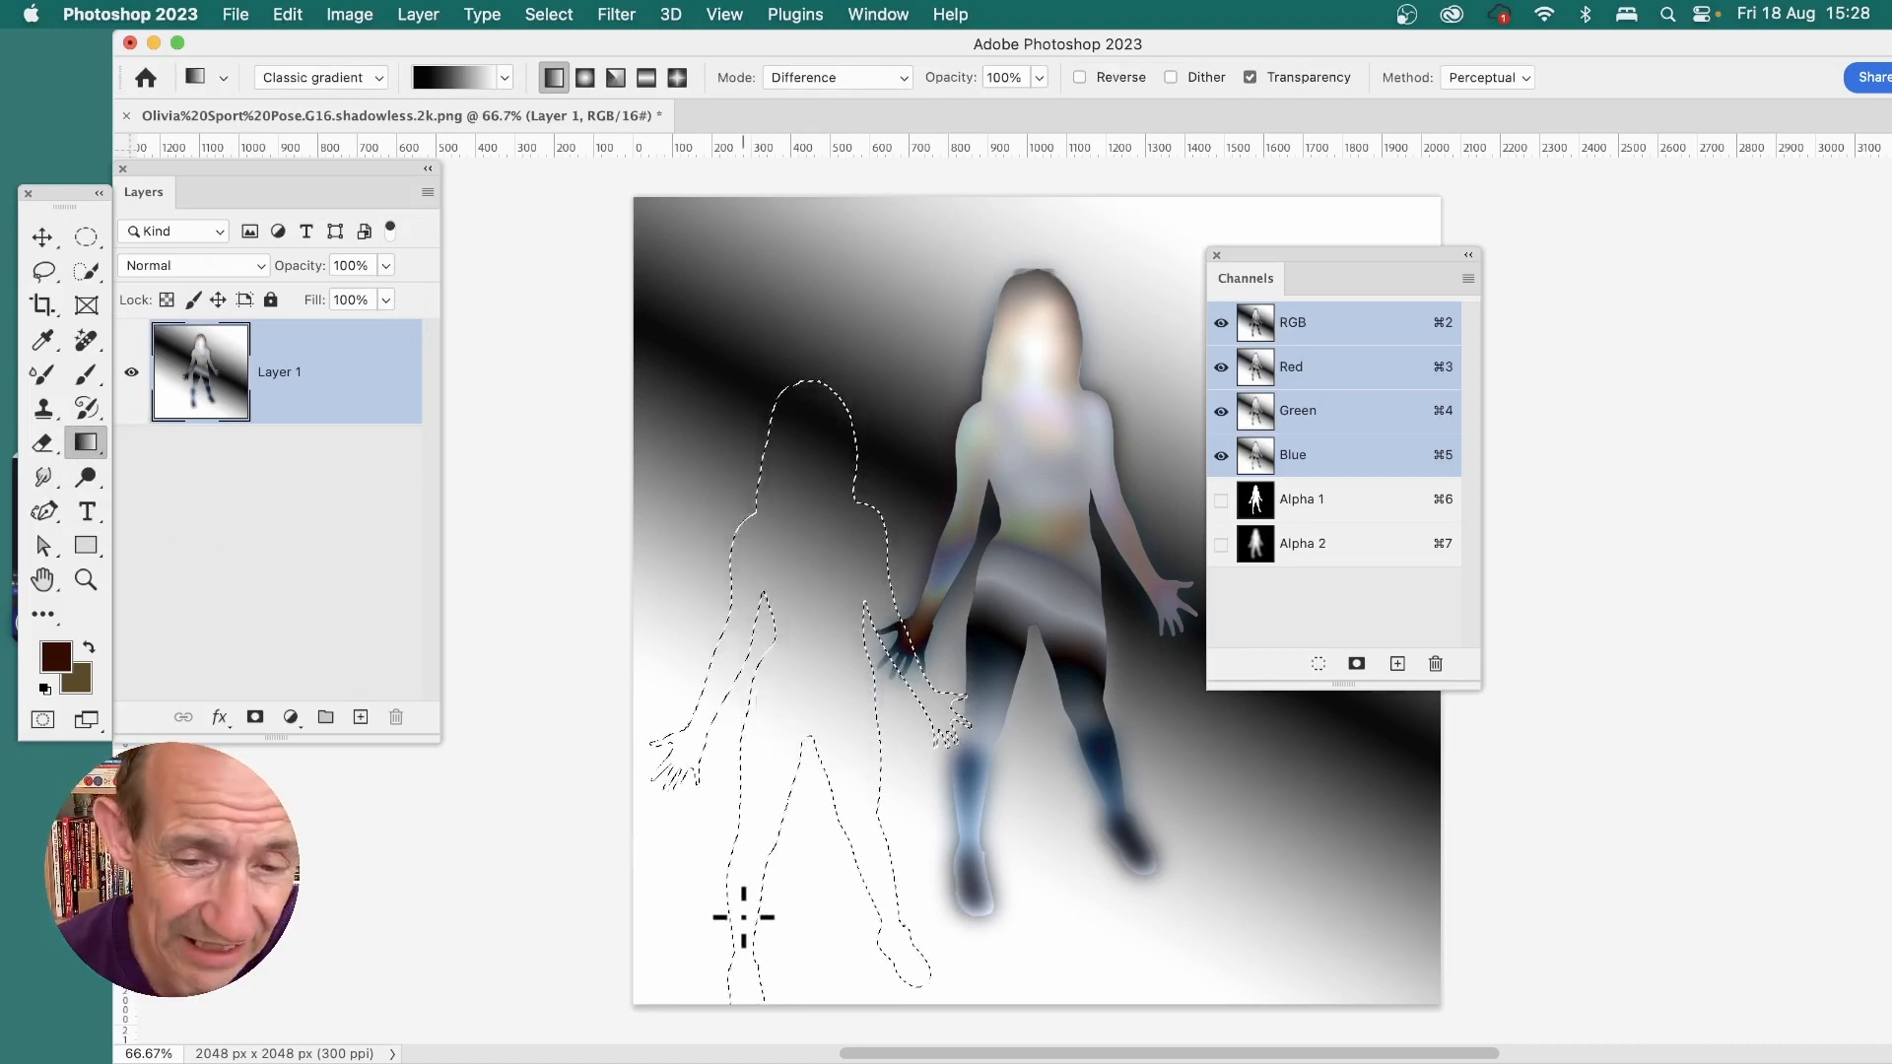
pyautogui.moveTo(743, 916); pyautogui.dragTo(874, 346)
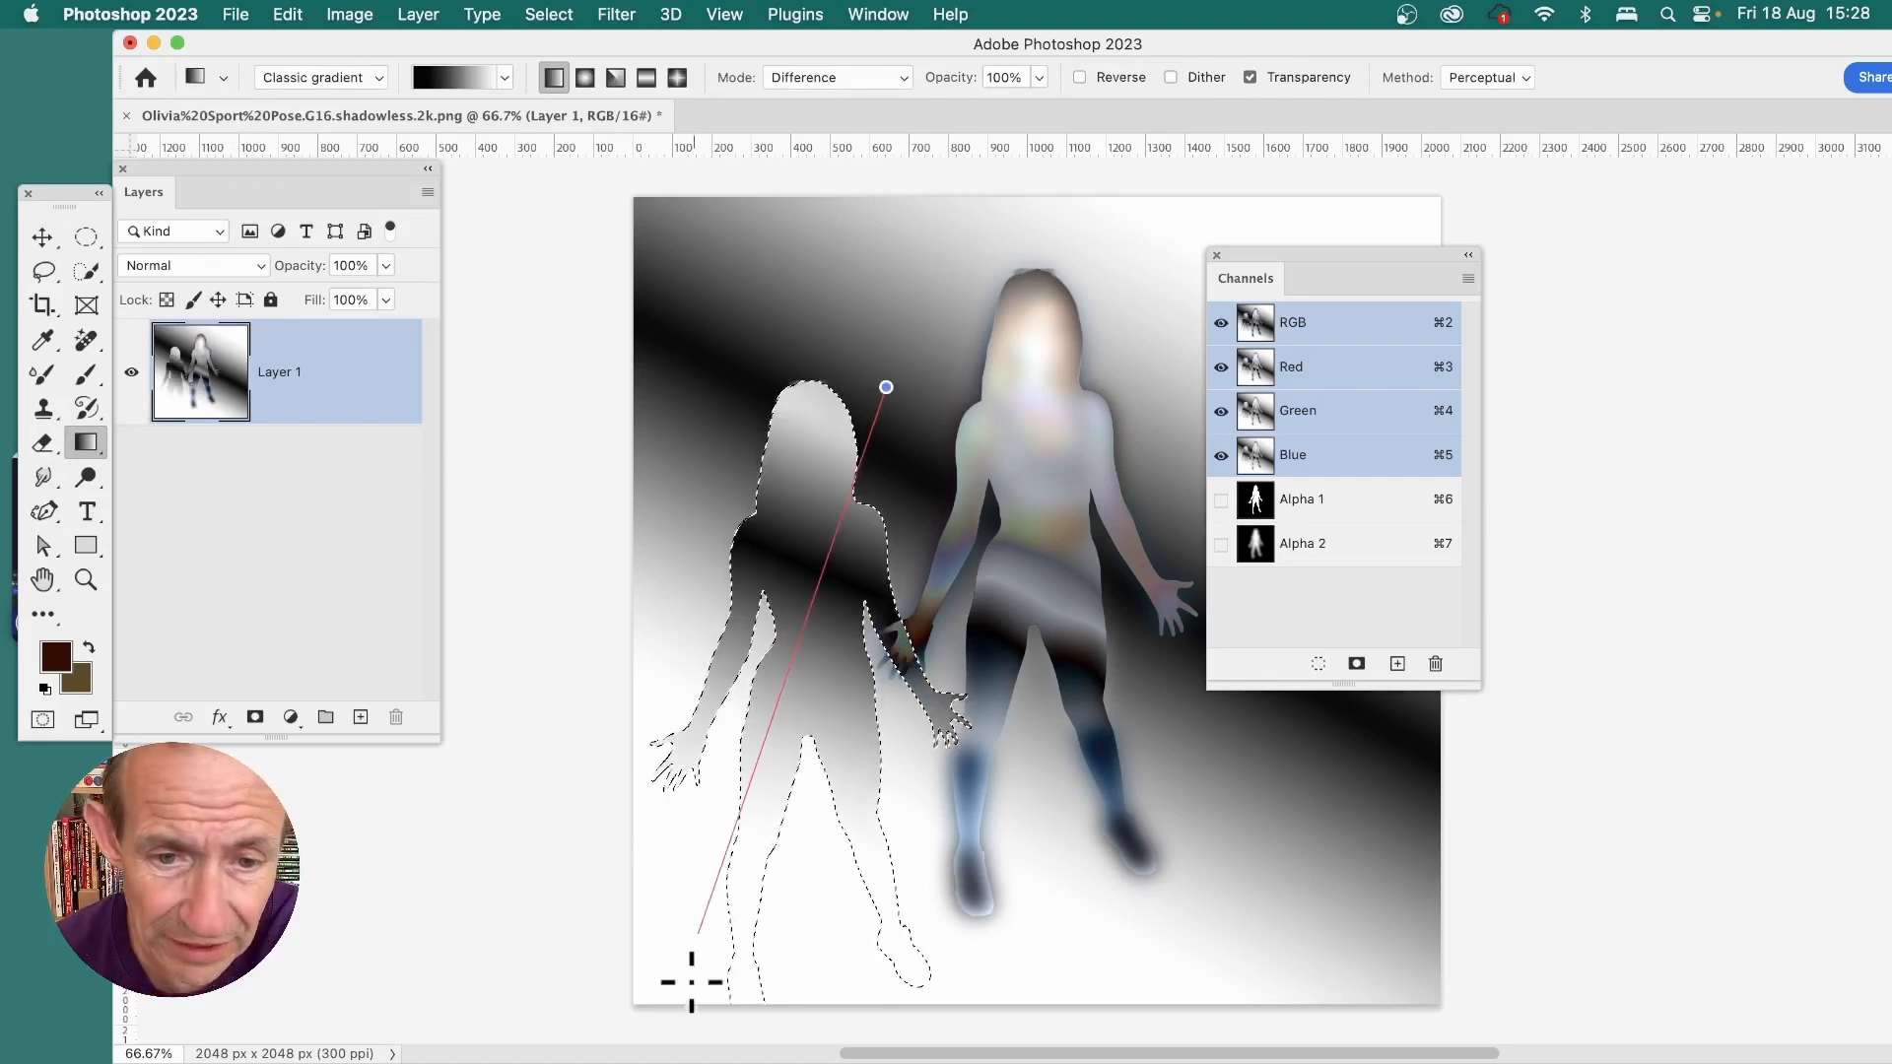
pyautogui.moveTo(692, 983); pyautogui.dragTo(692, 988)
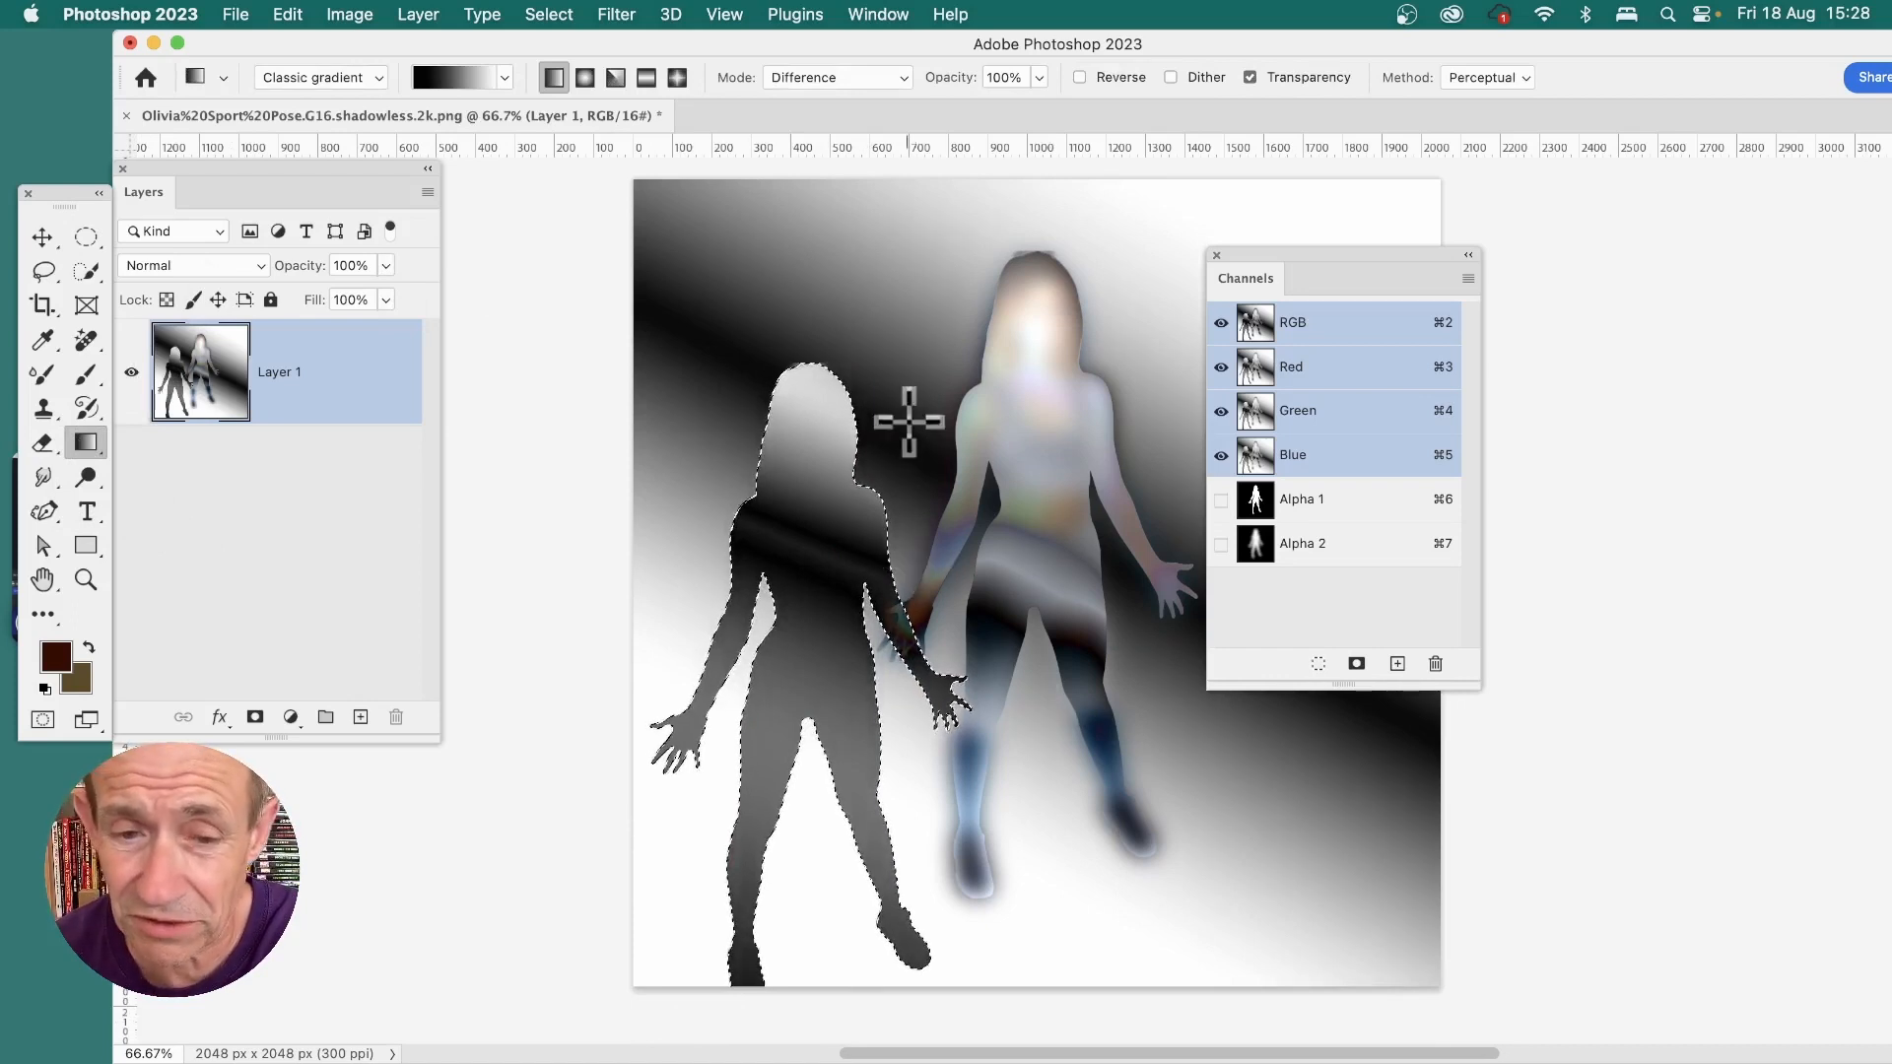
pyautogui.moveTo(789, 512); pyautogui.dragTo(753, 648)
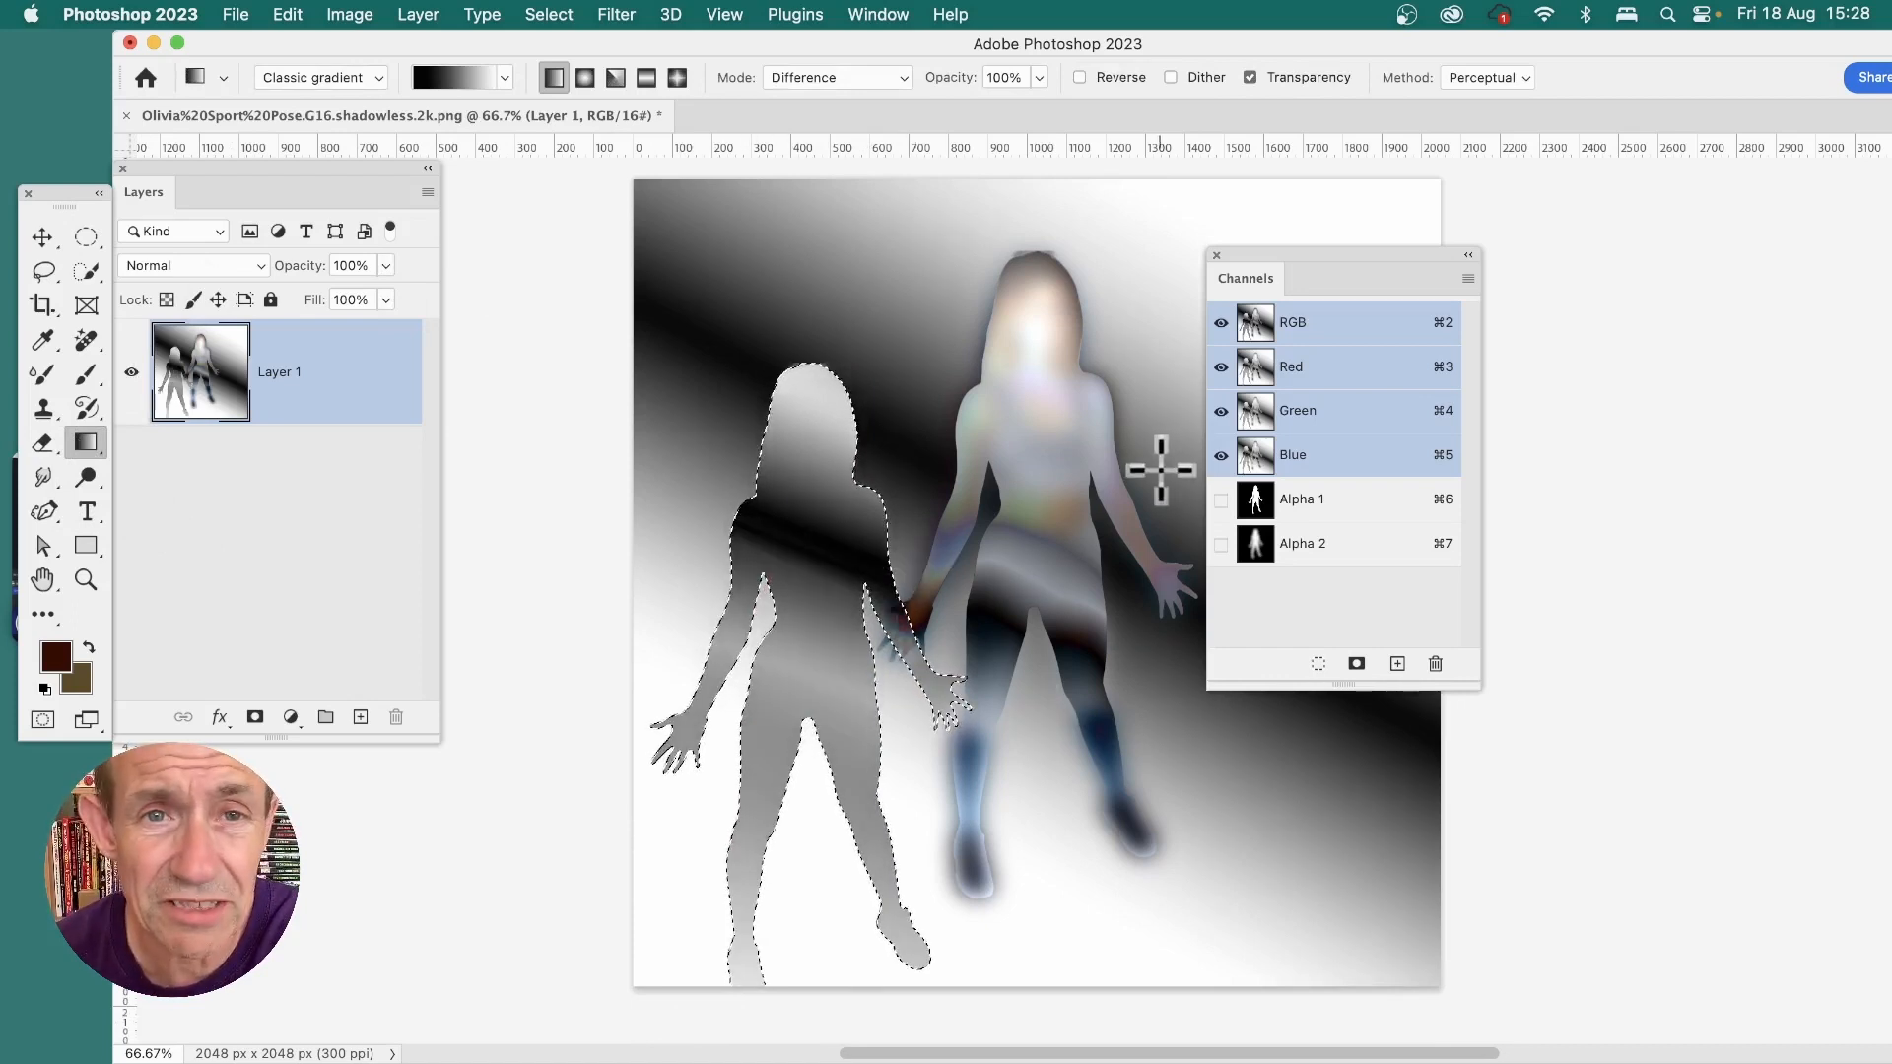
pyautogui.click(504, 77)
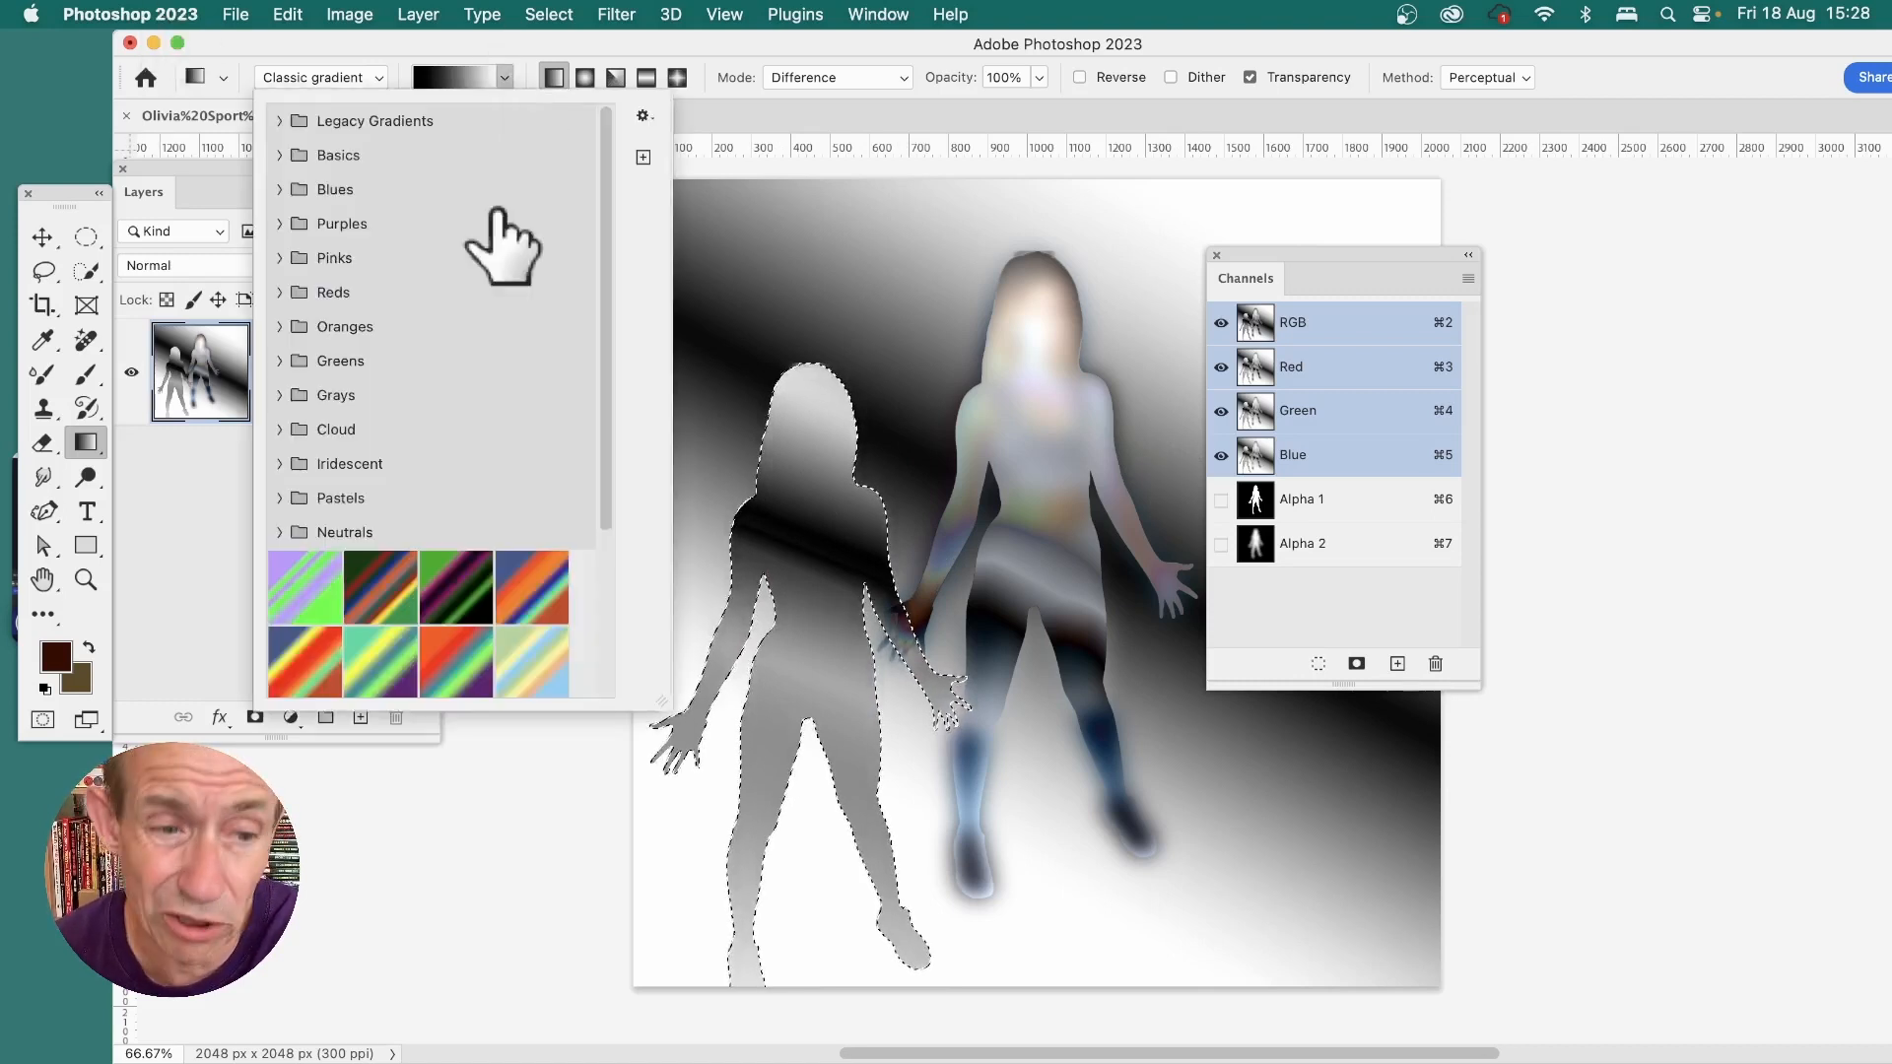
pyautogui.click(1106, 104)
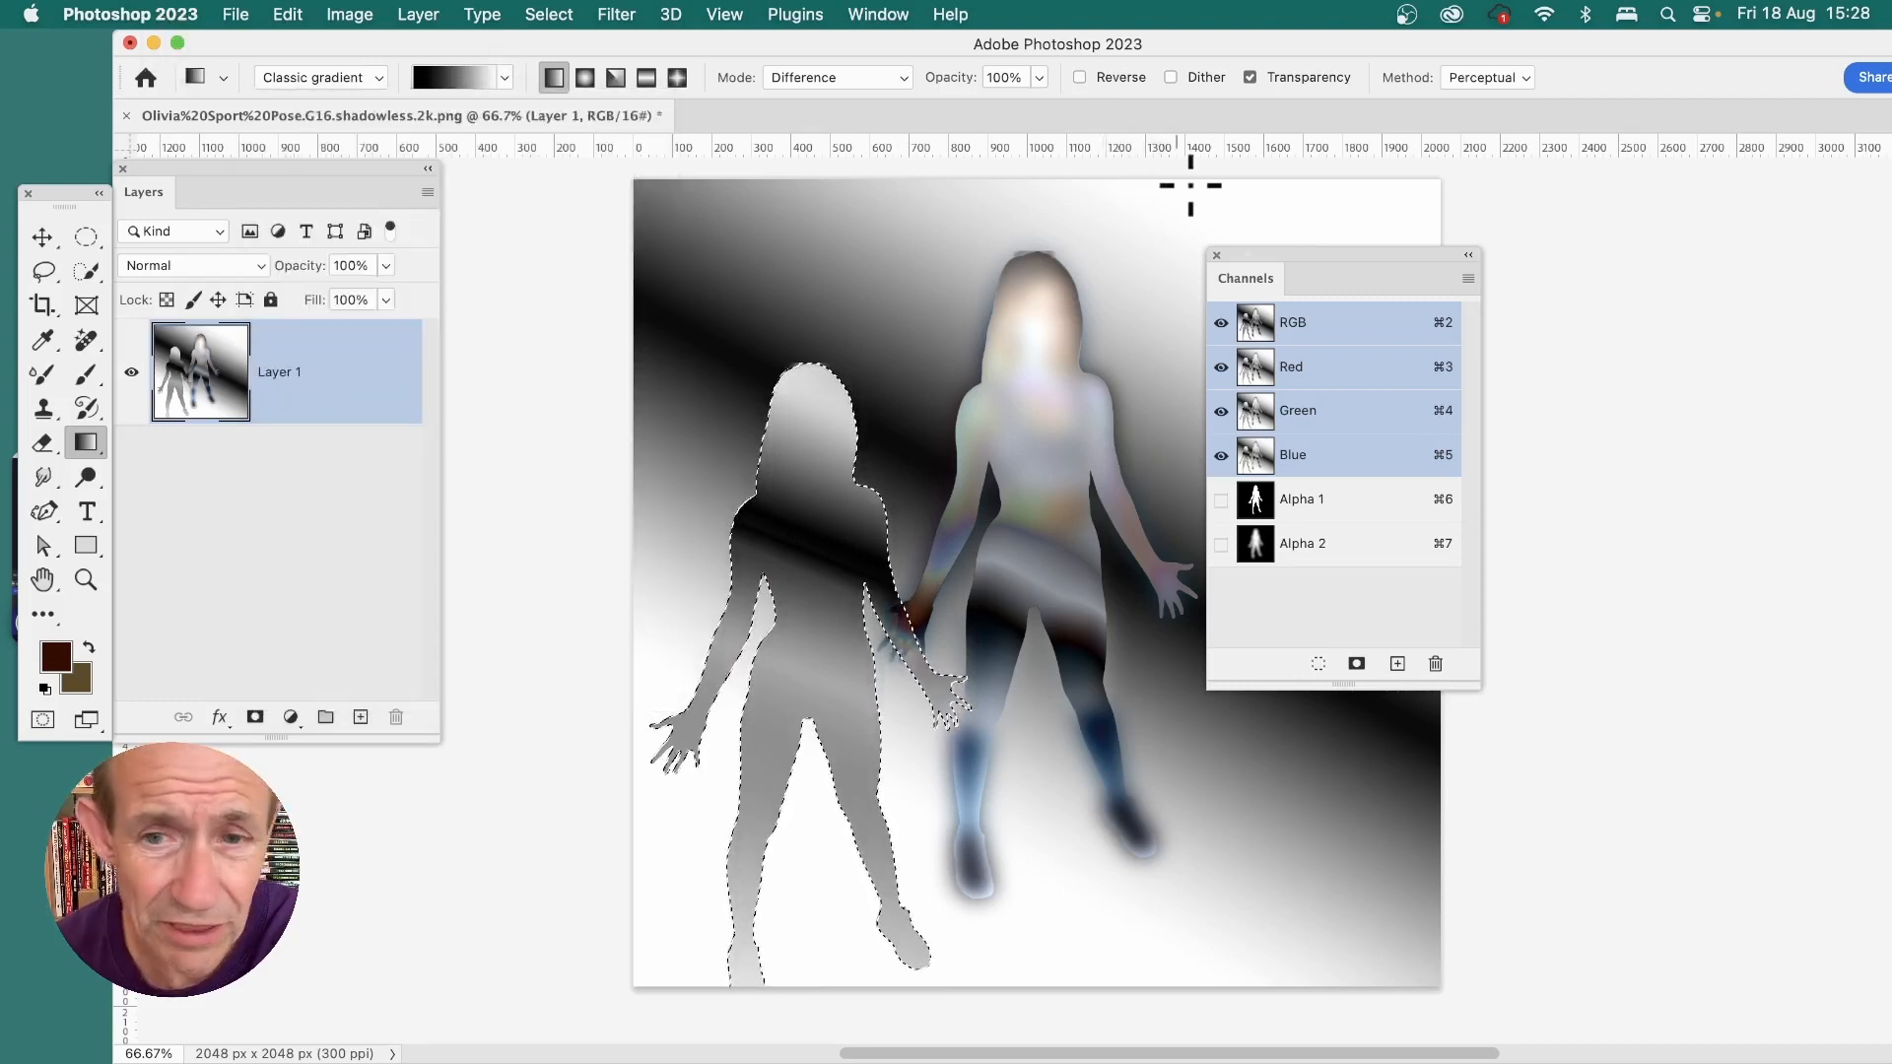
# Step: Move only the figure-shaped selection outline to the right of the woman and draw steep Difference-mode gradients inside it
pyautogui.click(85, 237)
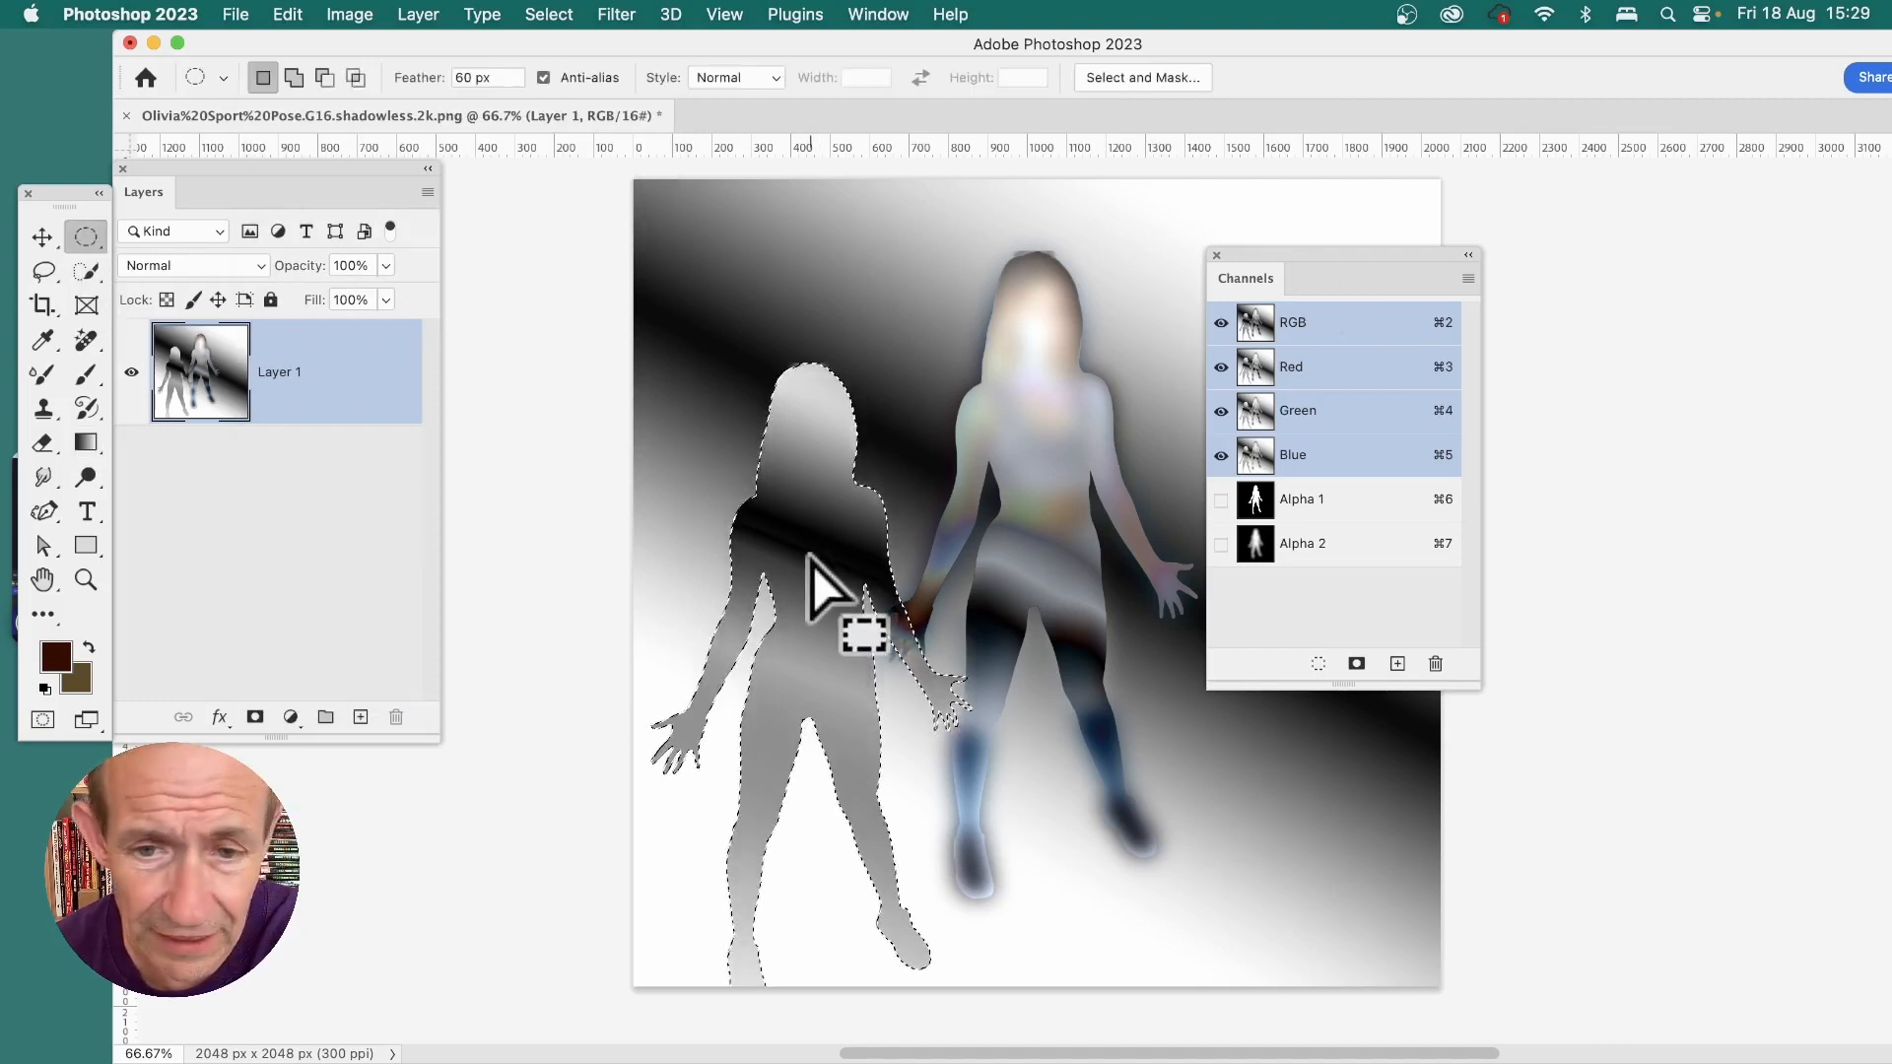
pyautogui.moveTo(812, 564); pyautogui.dragTo(1180, 625)
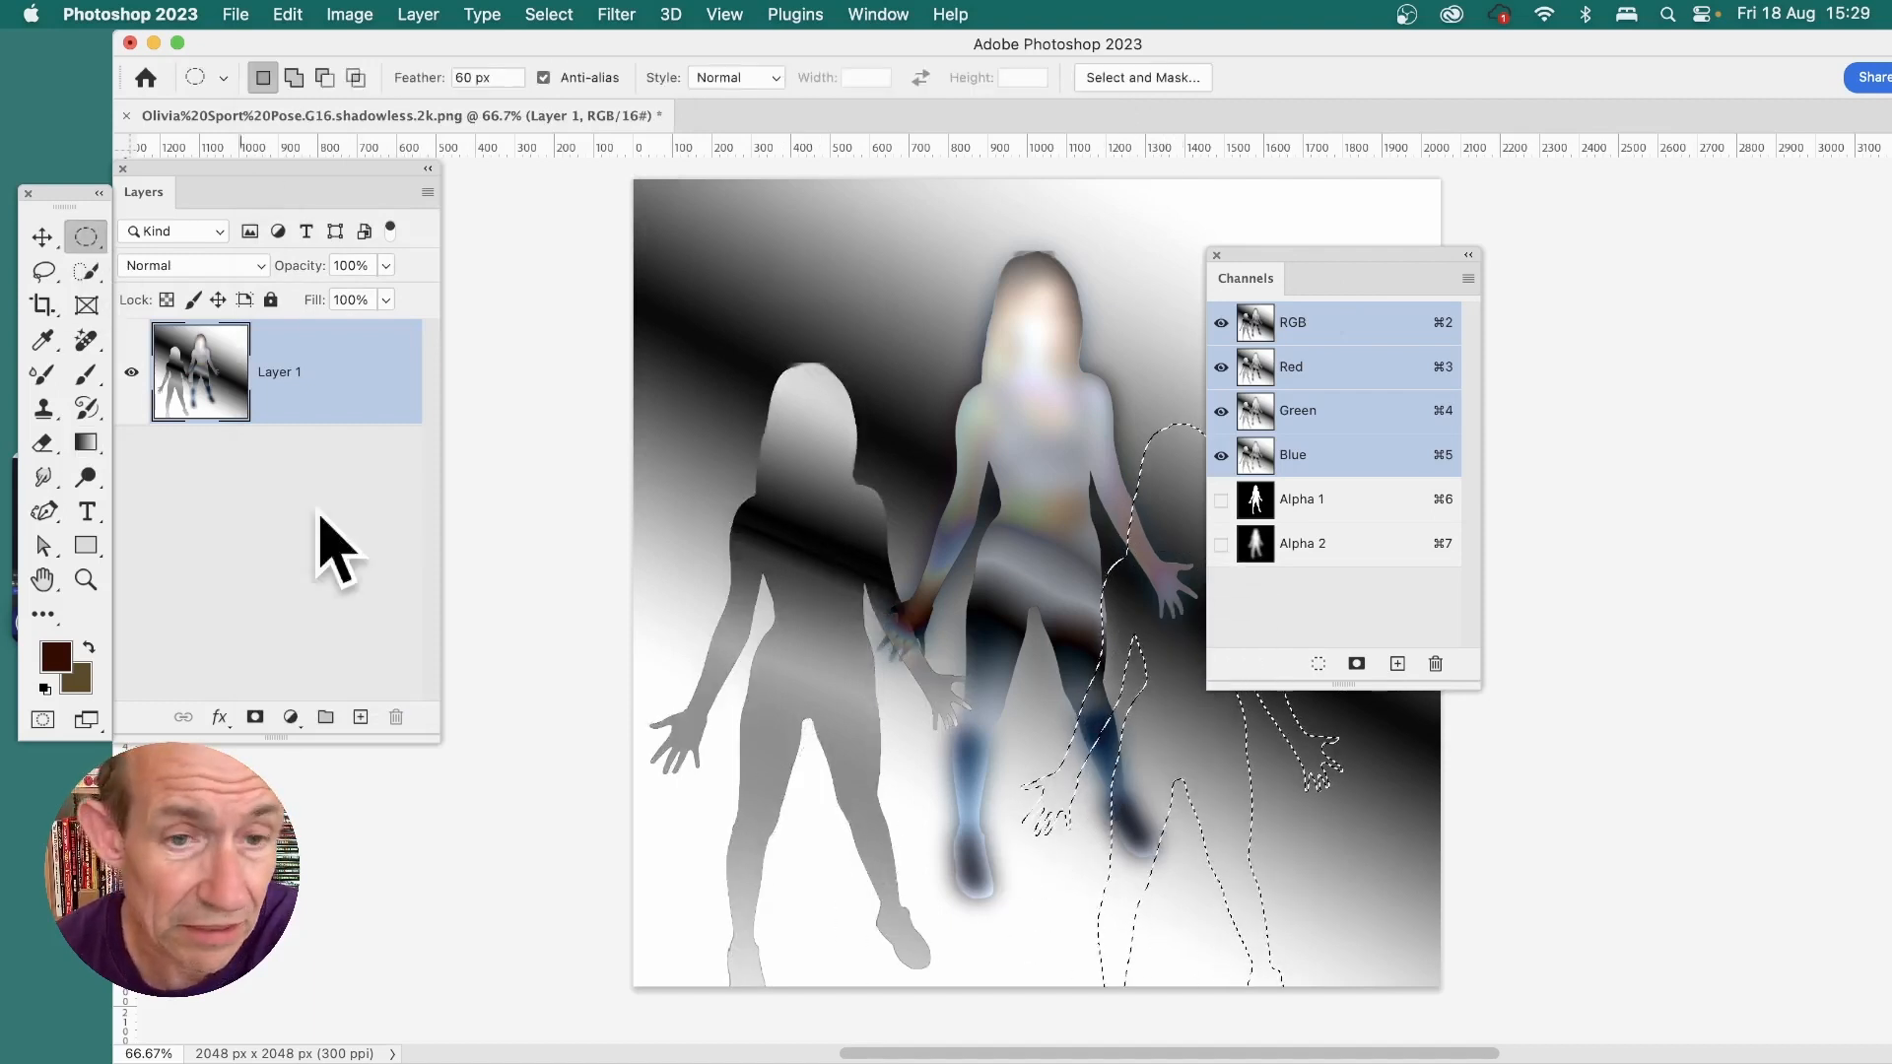
pyautogui.click(87, 442)
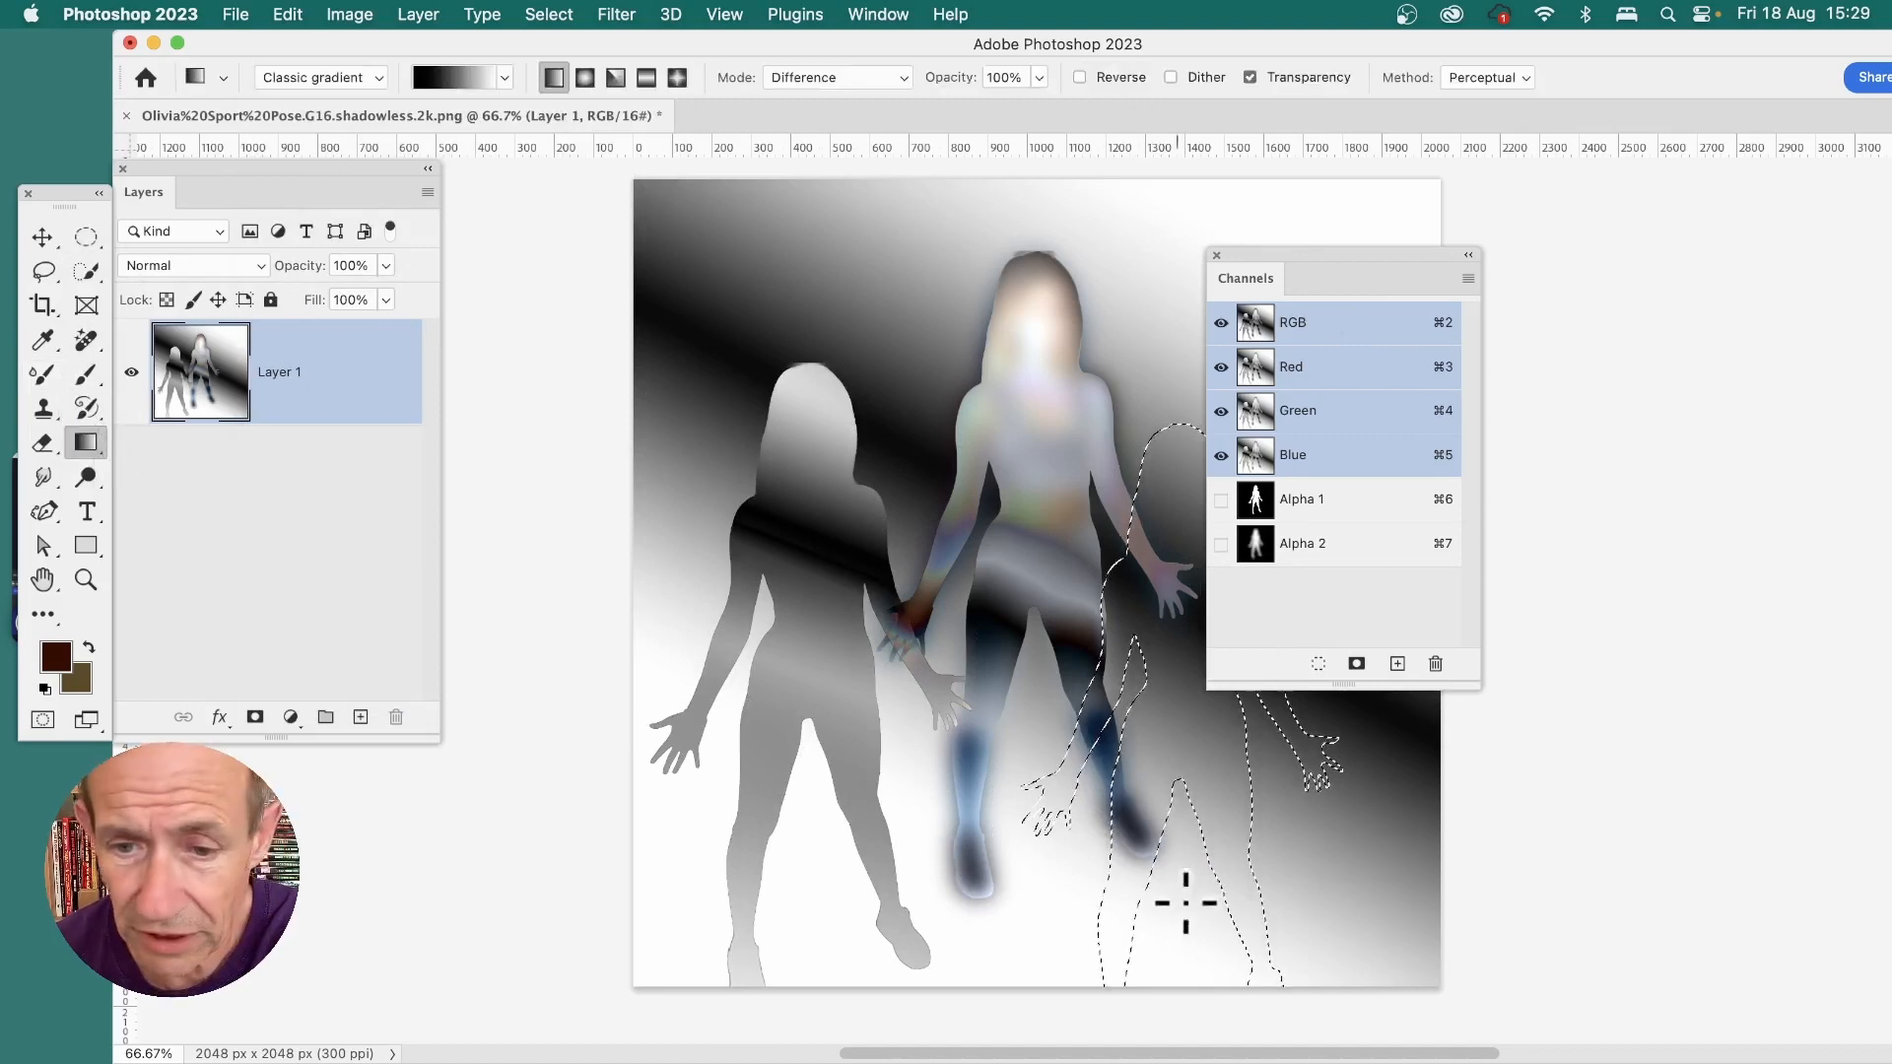
pyautogui.moveTo(1212, 765); pyautogui.dragTo(1140, 384)
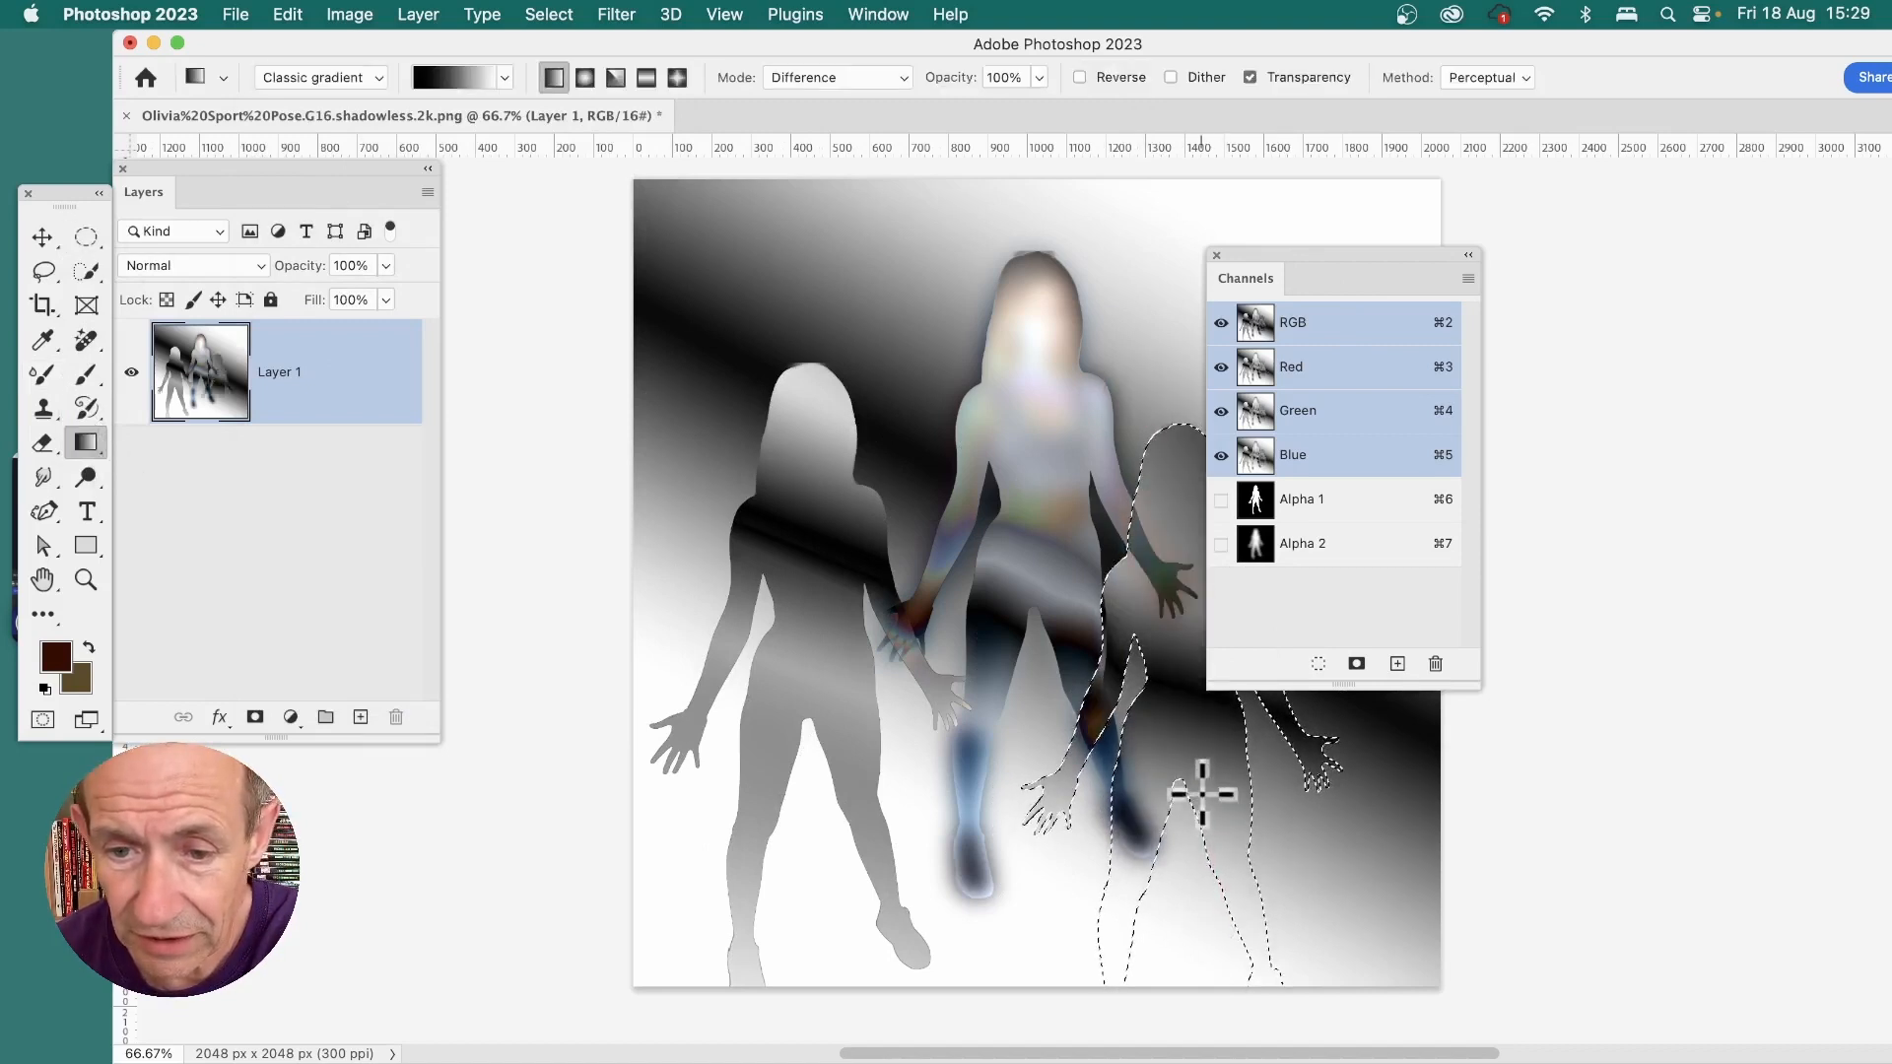
pyautogui.moveTo(1202, 792); pyautogui.dragTo(1064, 338)
# Step: Deselect the figure-shaped selection and bring it back with Reselect
pyautogui.click(548, 14)
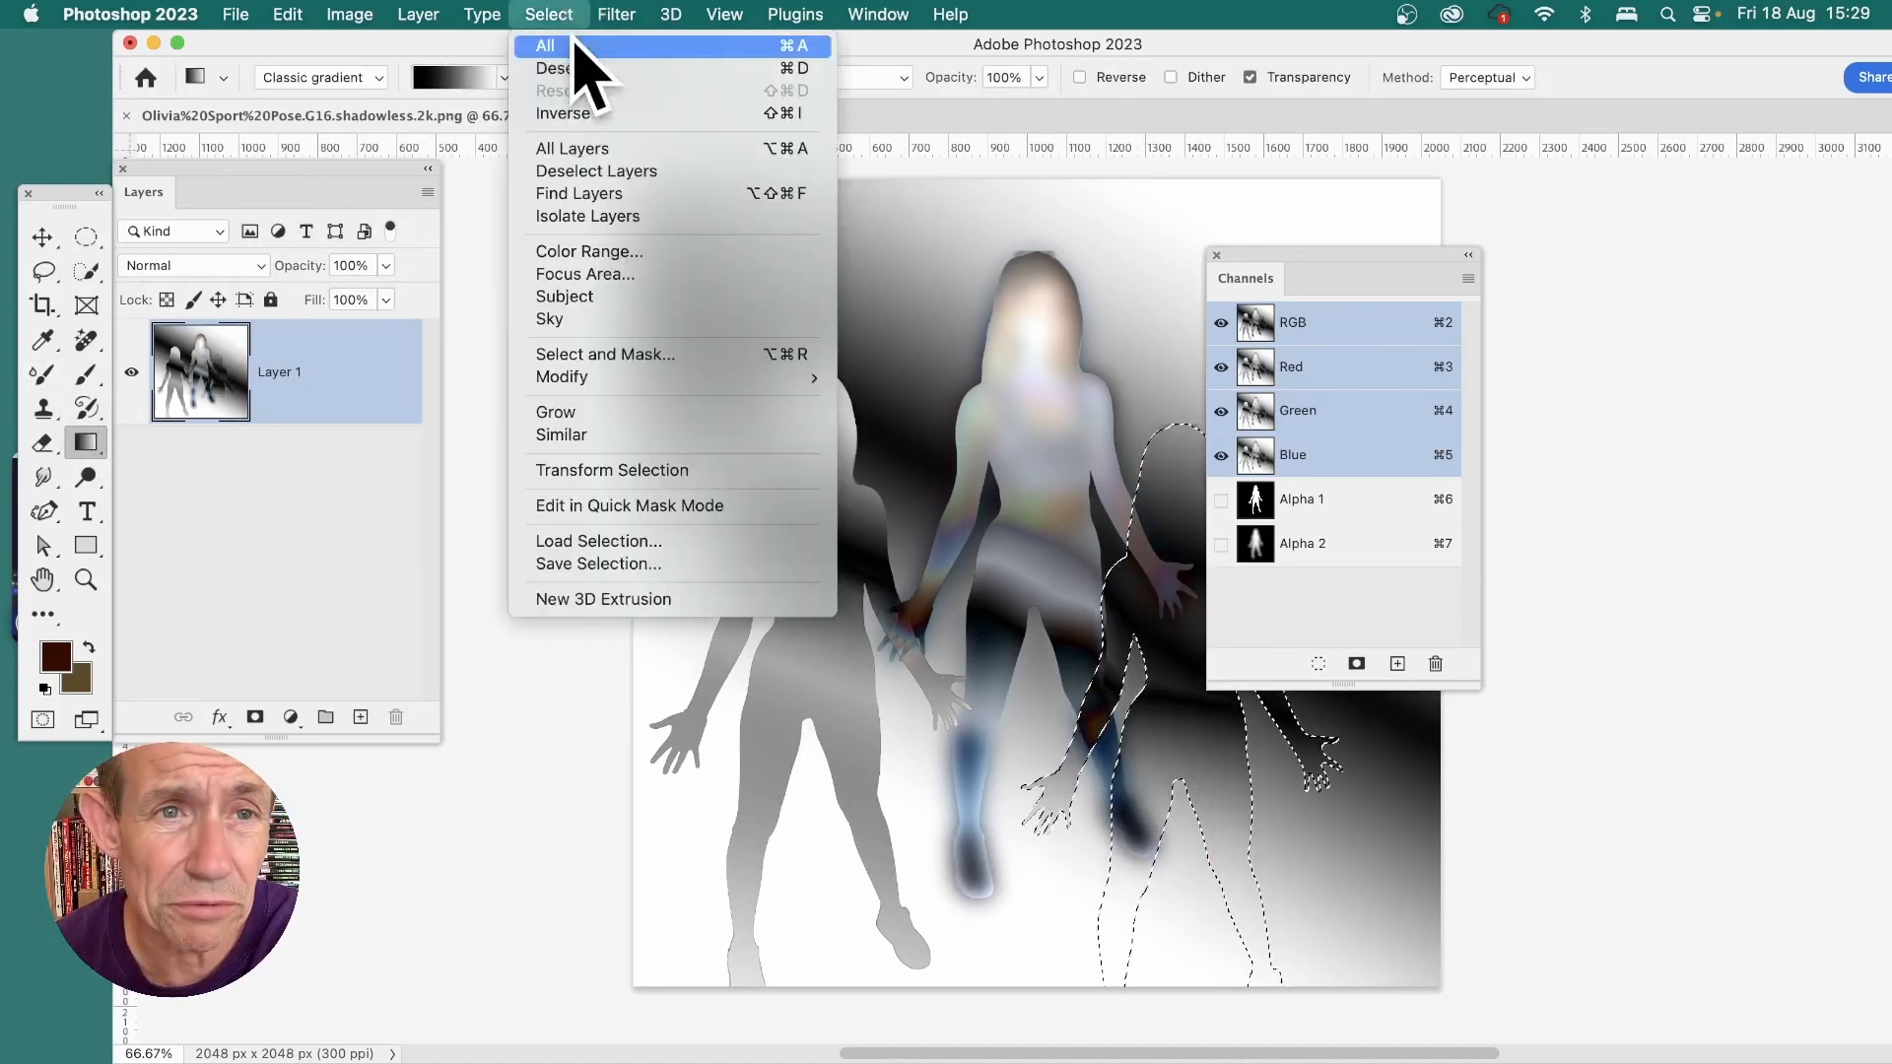
pyautogui.click(577, 68)
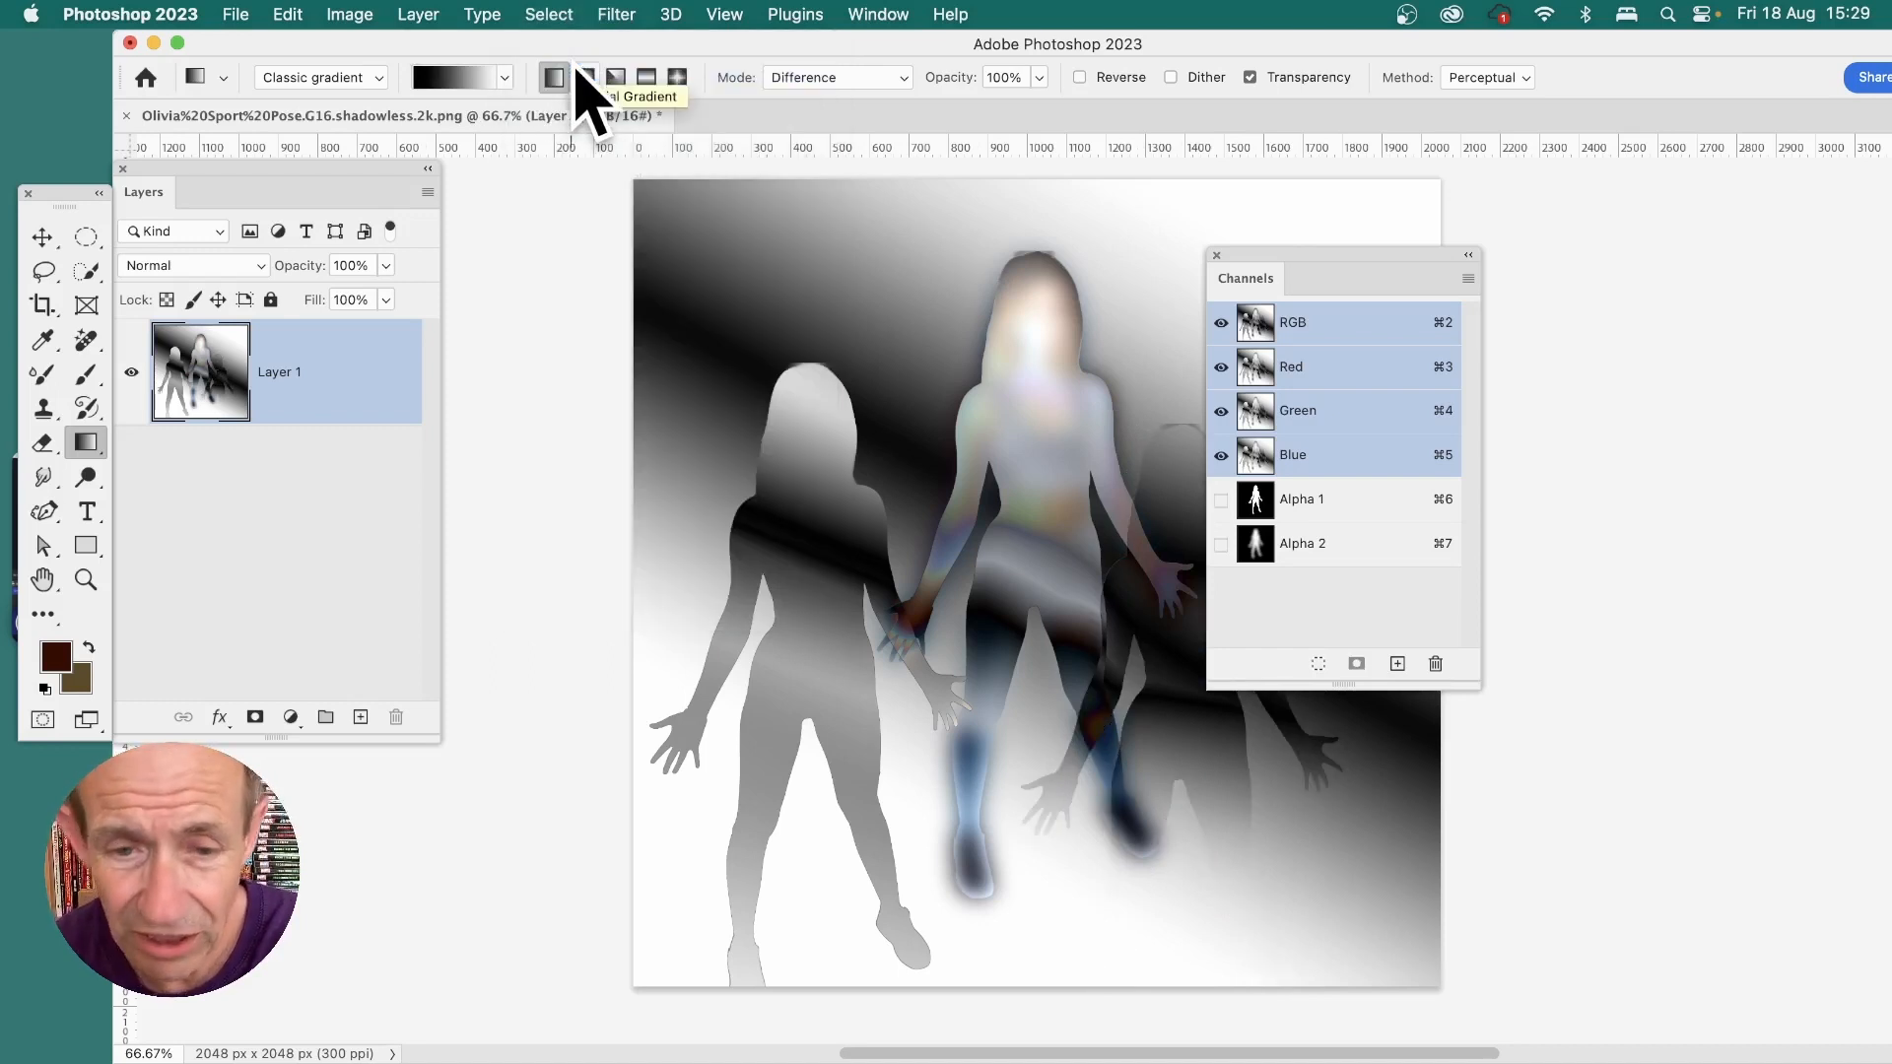
pyautogui.click(576, 19)
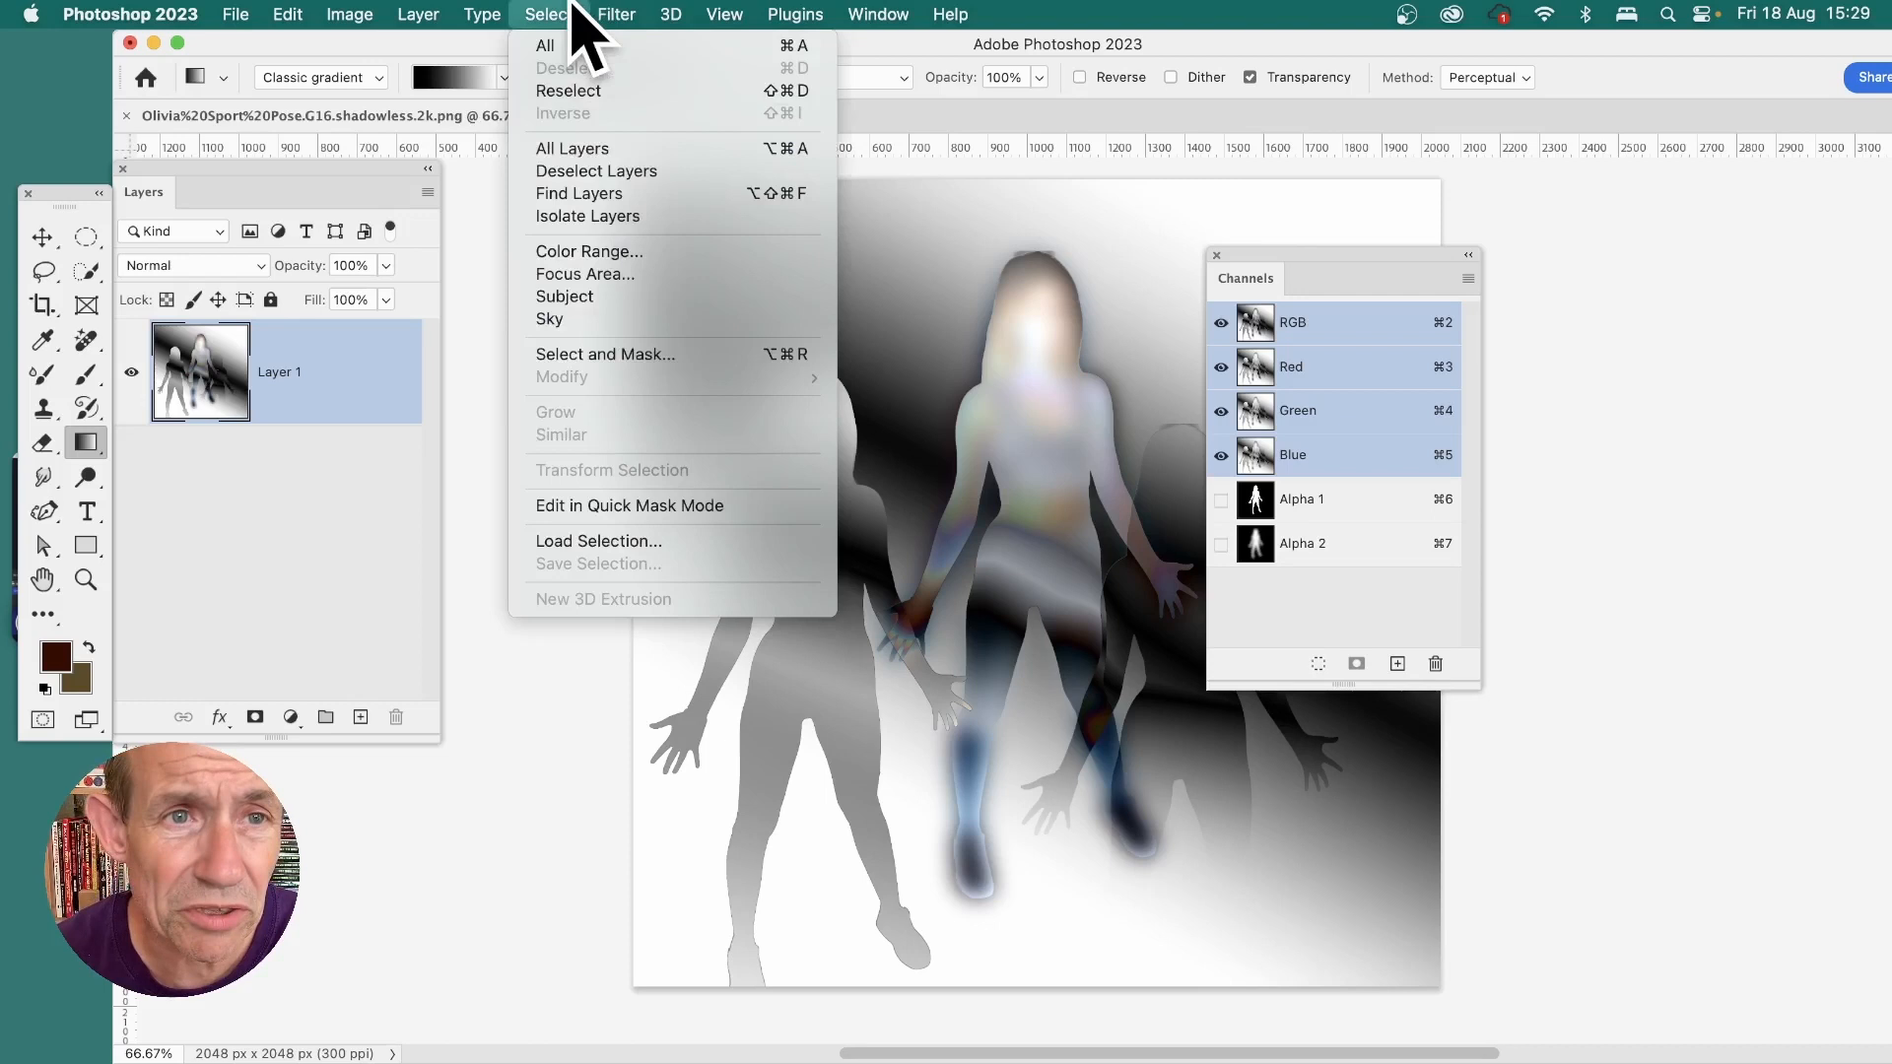
pyautogui.click(568, 90)
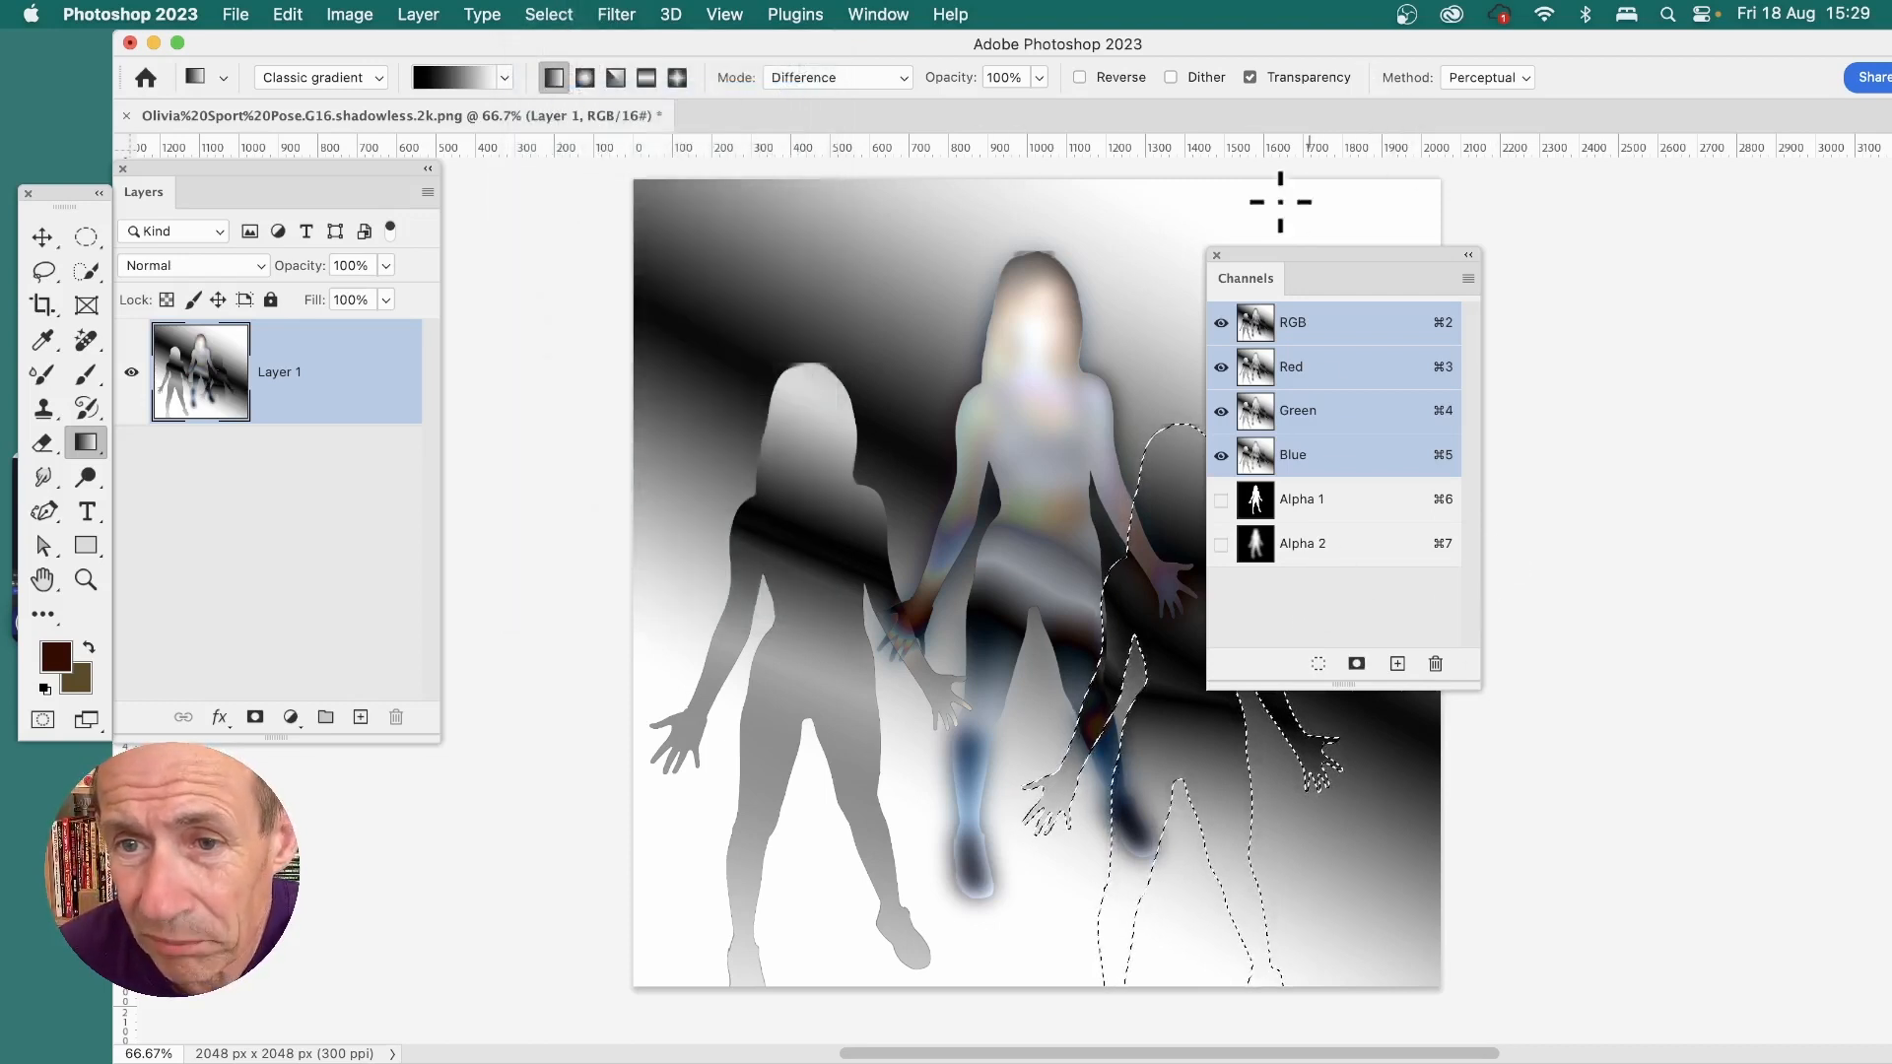
# Step: Move the Channels panel off the artwork and load the Alpha 2 channel with Add to Selection, extending the current figure-shaped selection
pyautogui.moveTo(1287, 268); pyautogui.dragTo(1494, 275)
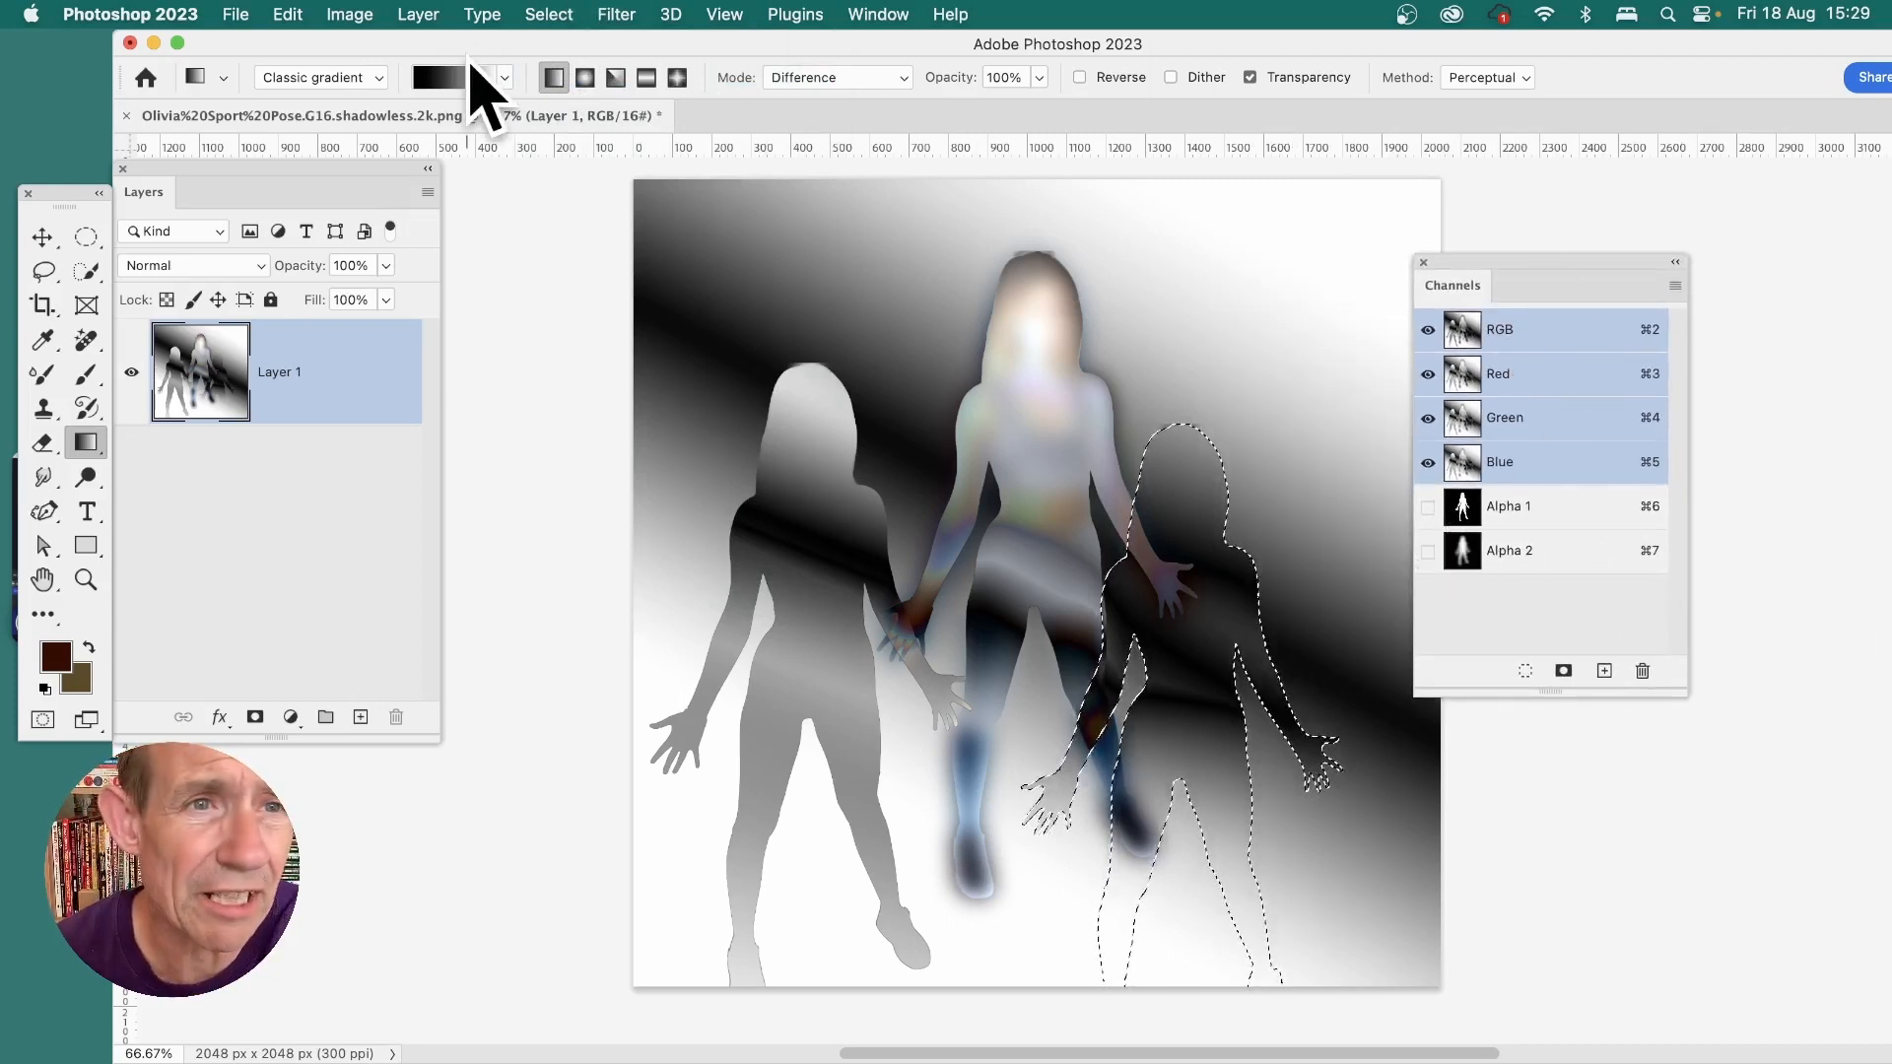
pyautogui.click(550, 13)
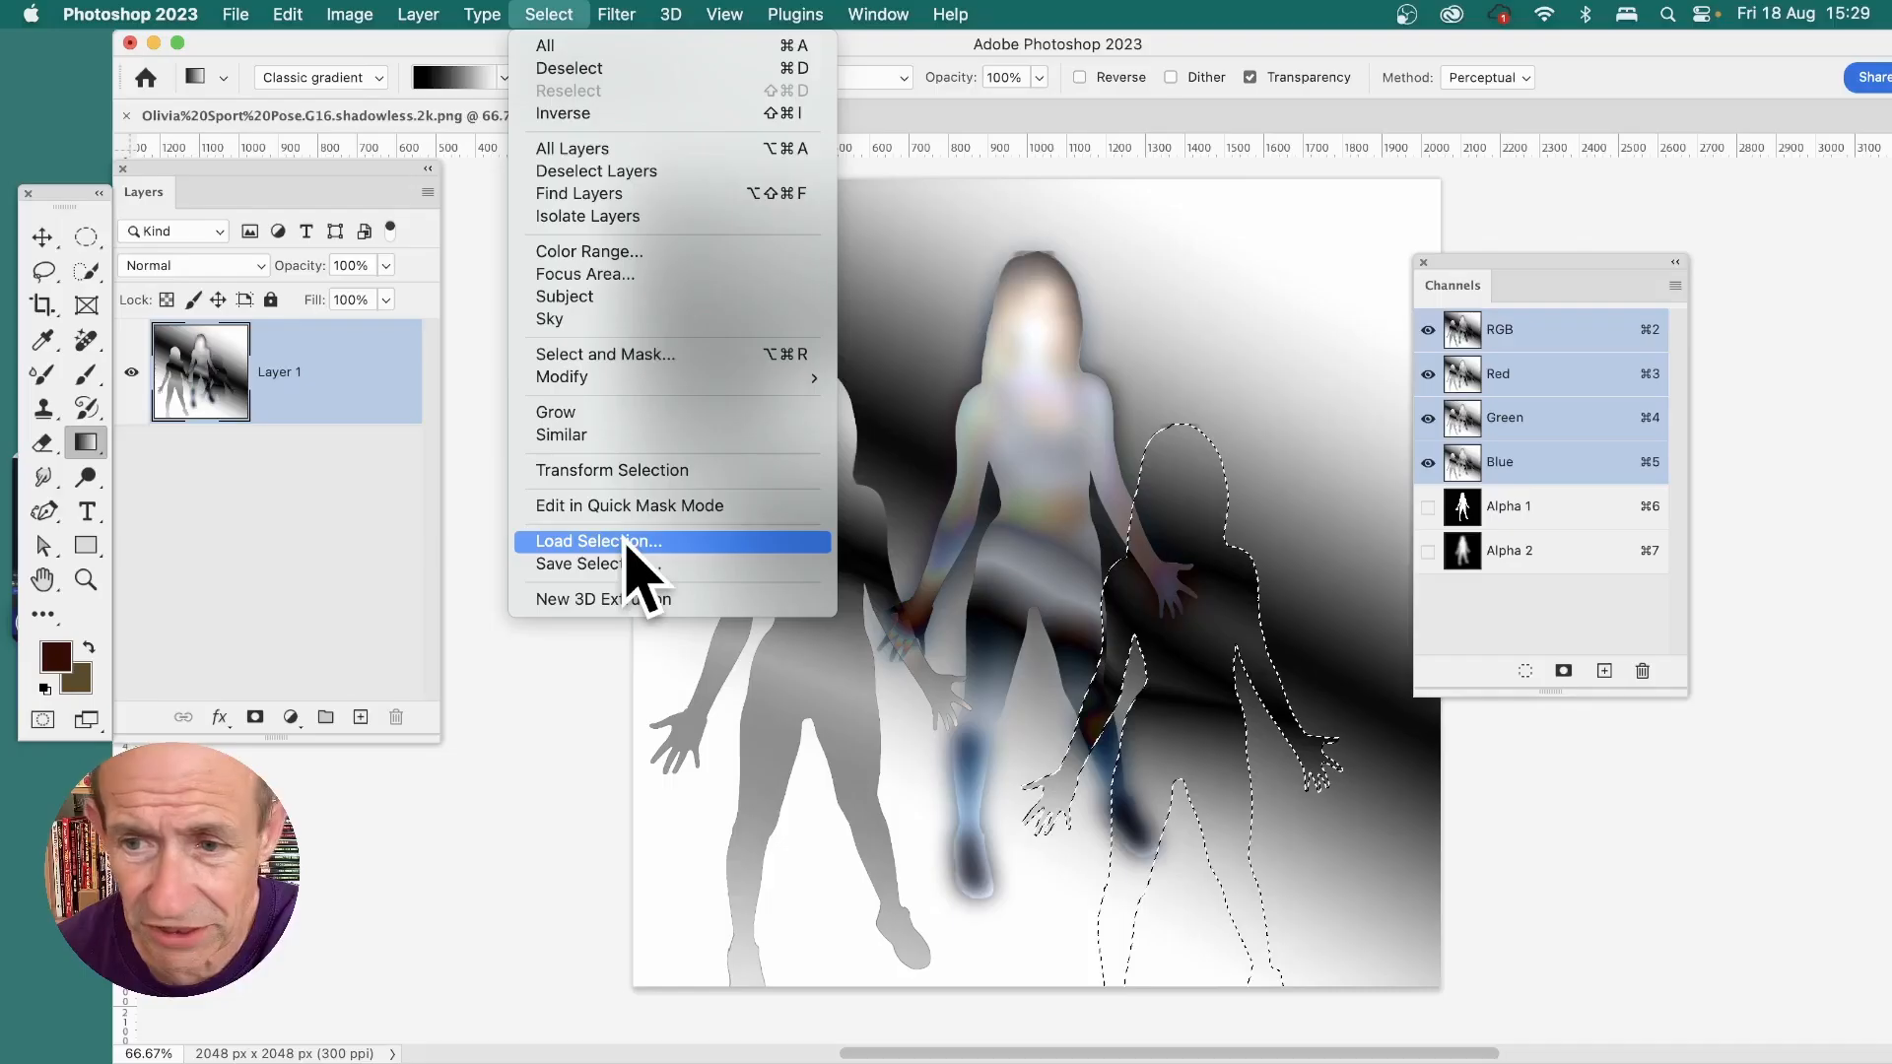
pyautogui.click(749, 537)
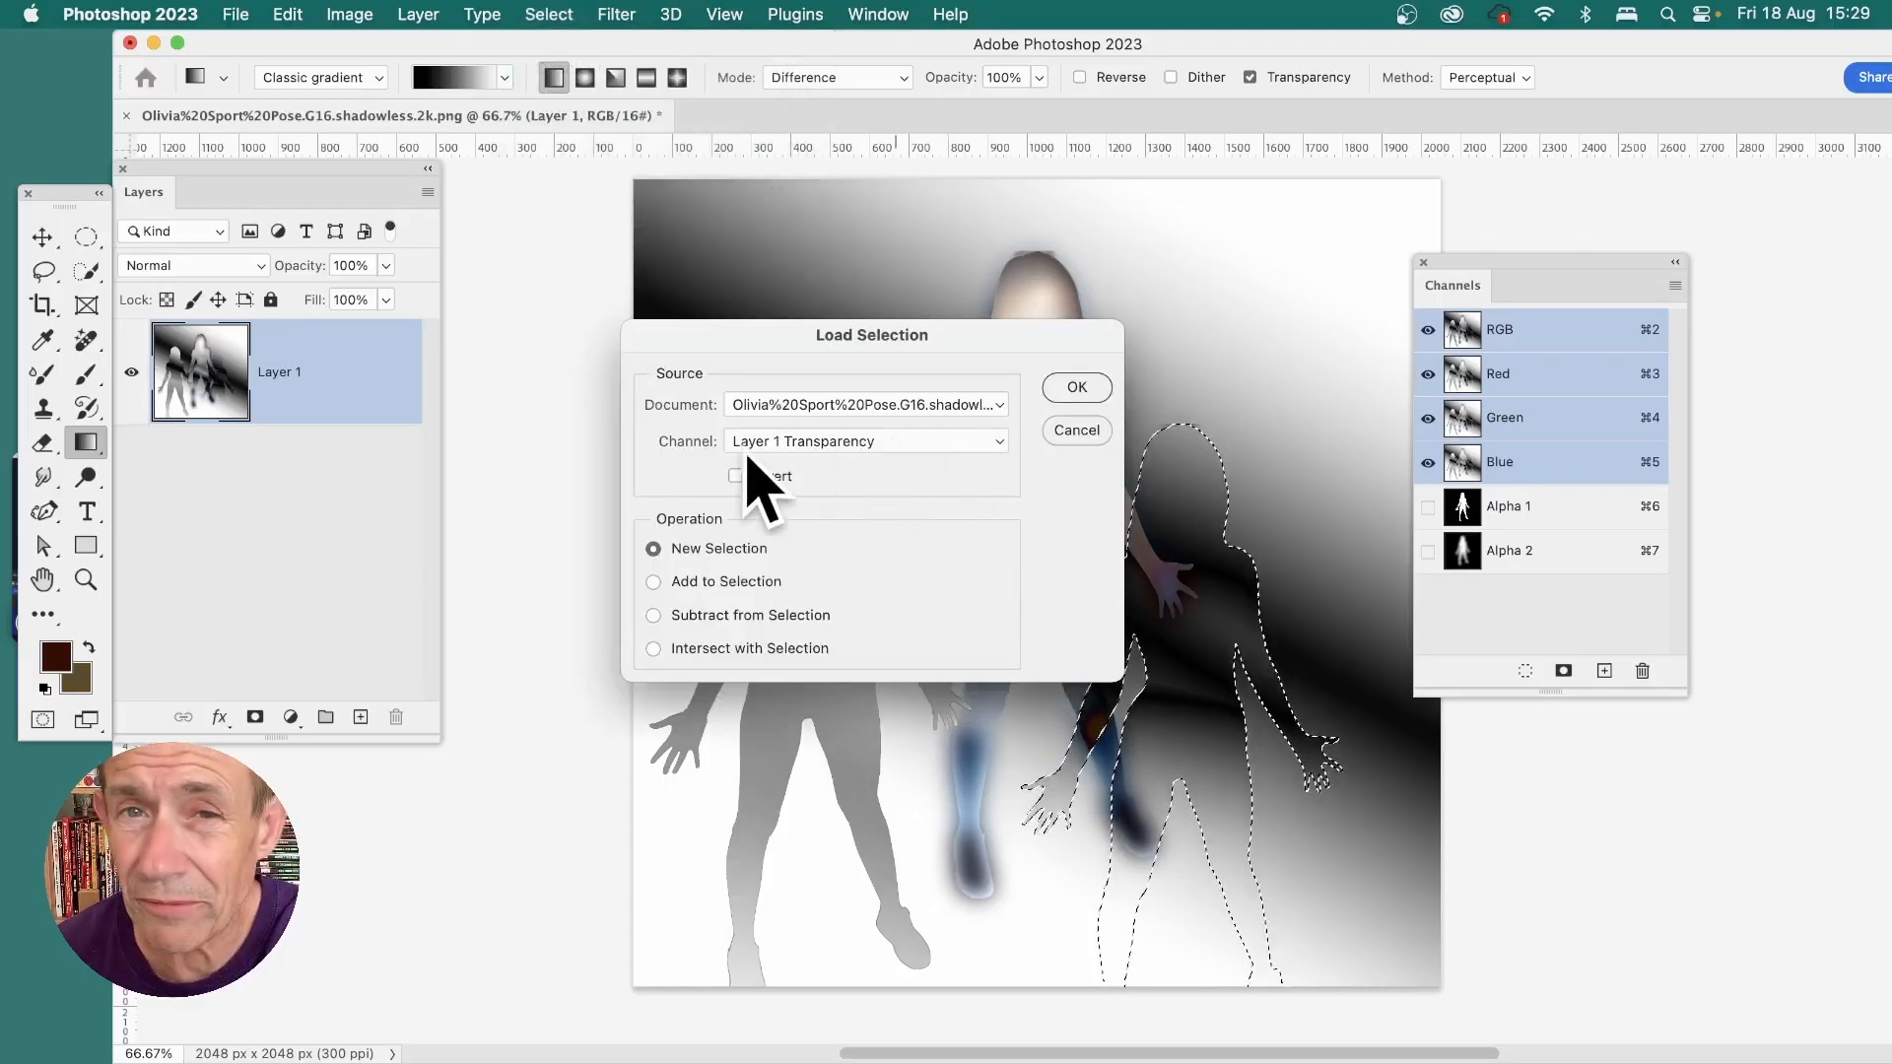
pyautogui.click(879, 446)
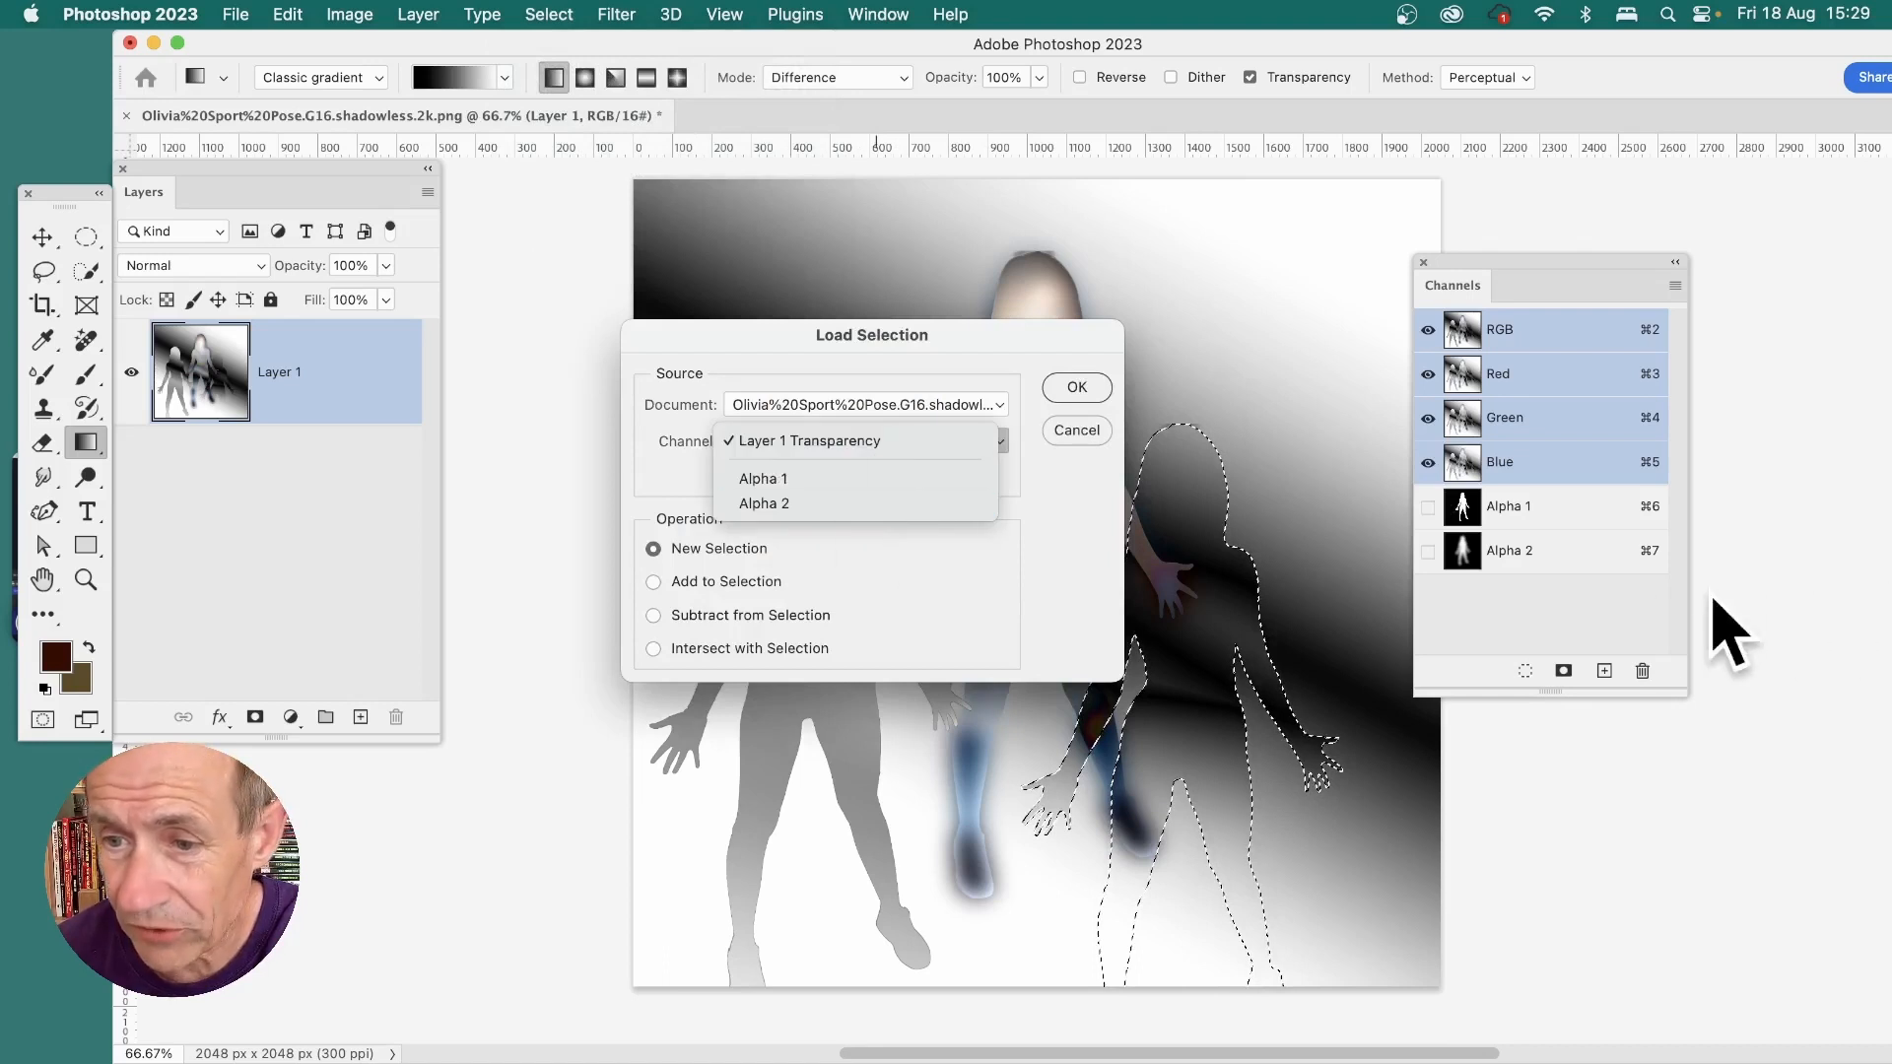
pyautogui.click(862, 505)
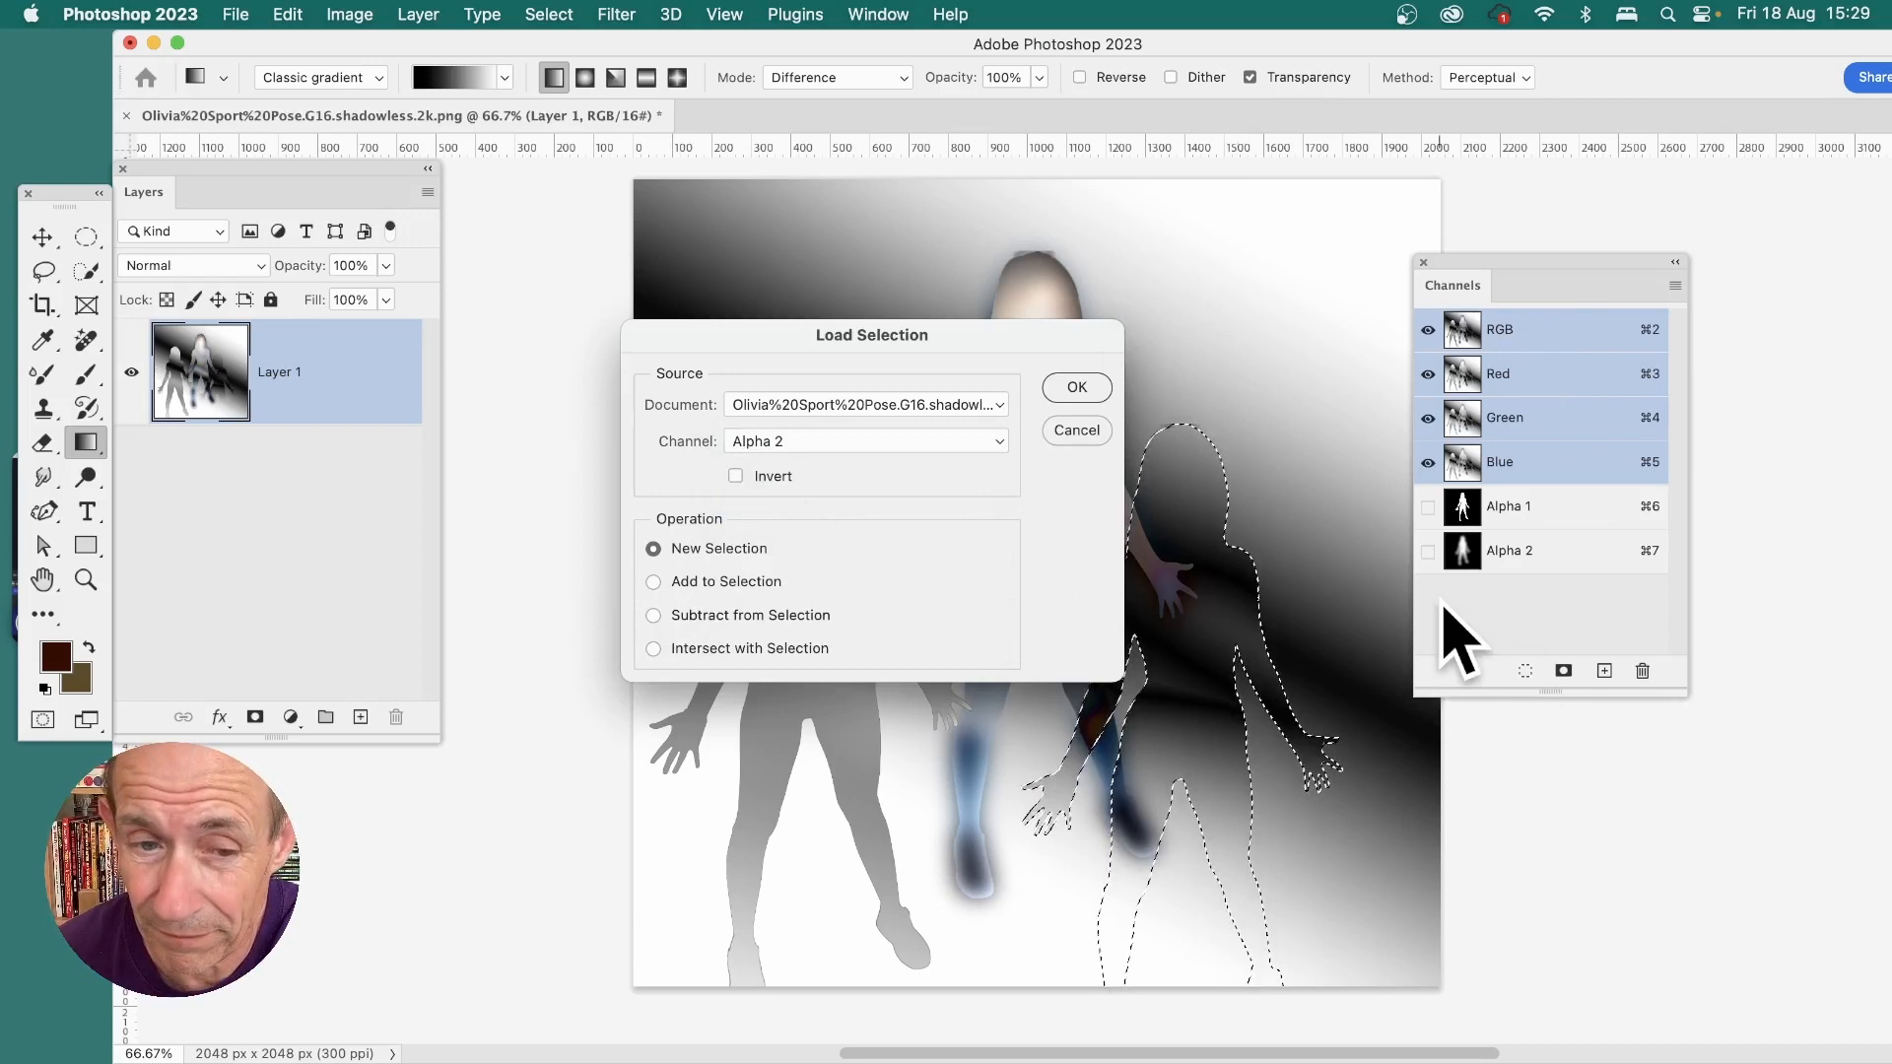
pyautogui.click(655, 586)
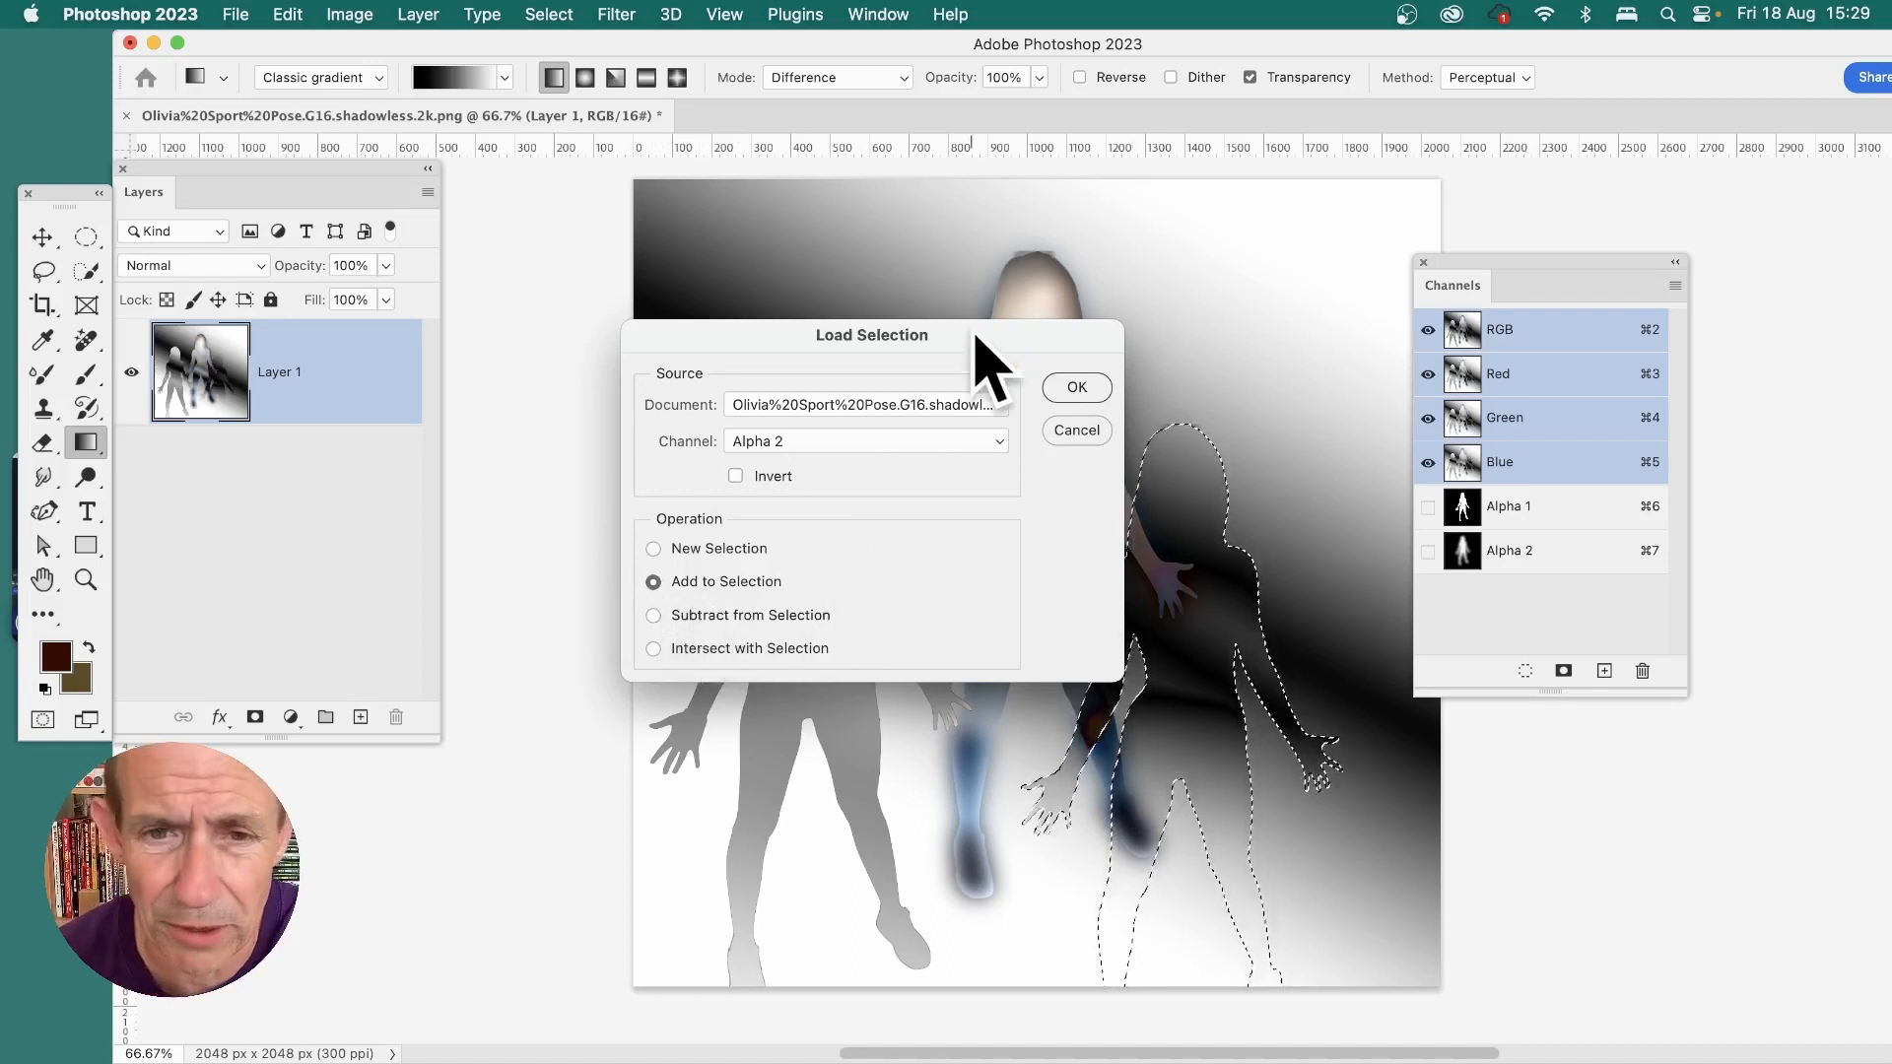
pyautogui.moveTo(970, 340); pyautogui.dragTo(643, 284)
pyautogui.click(745, 328)
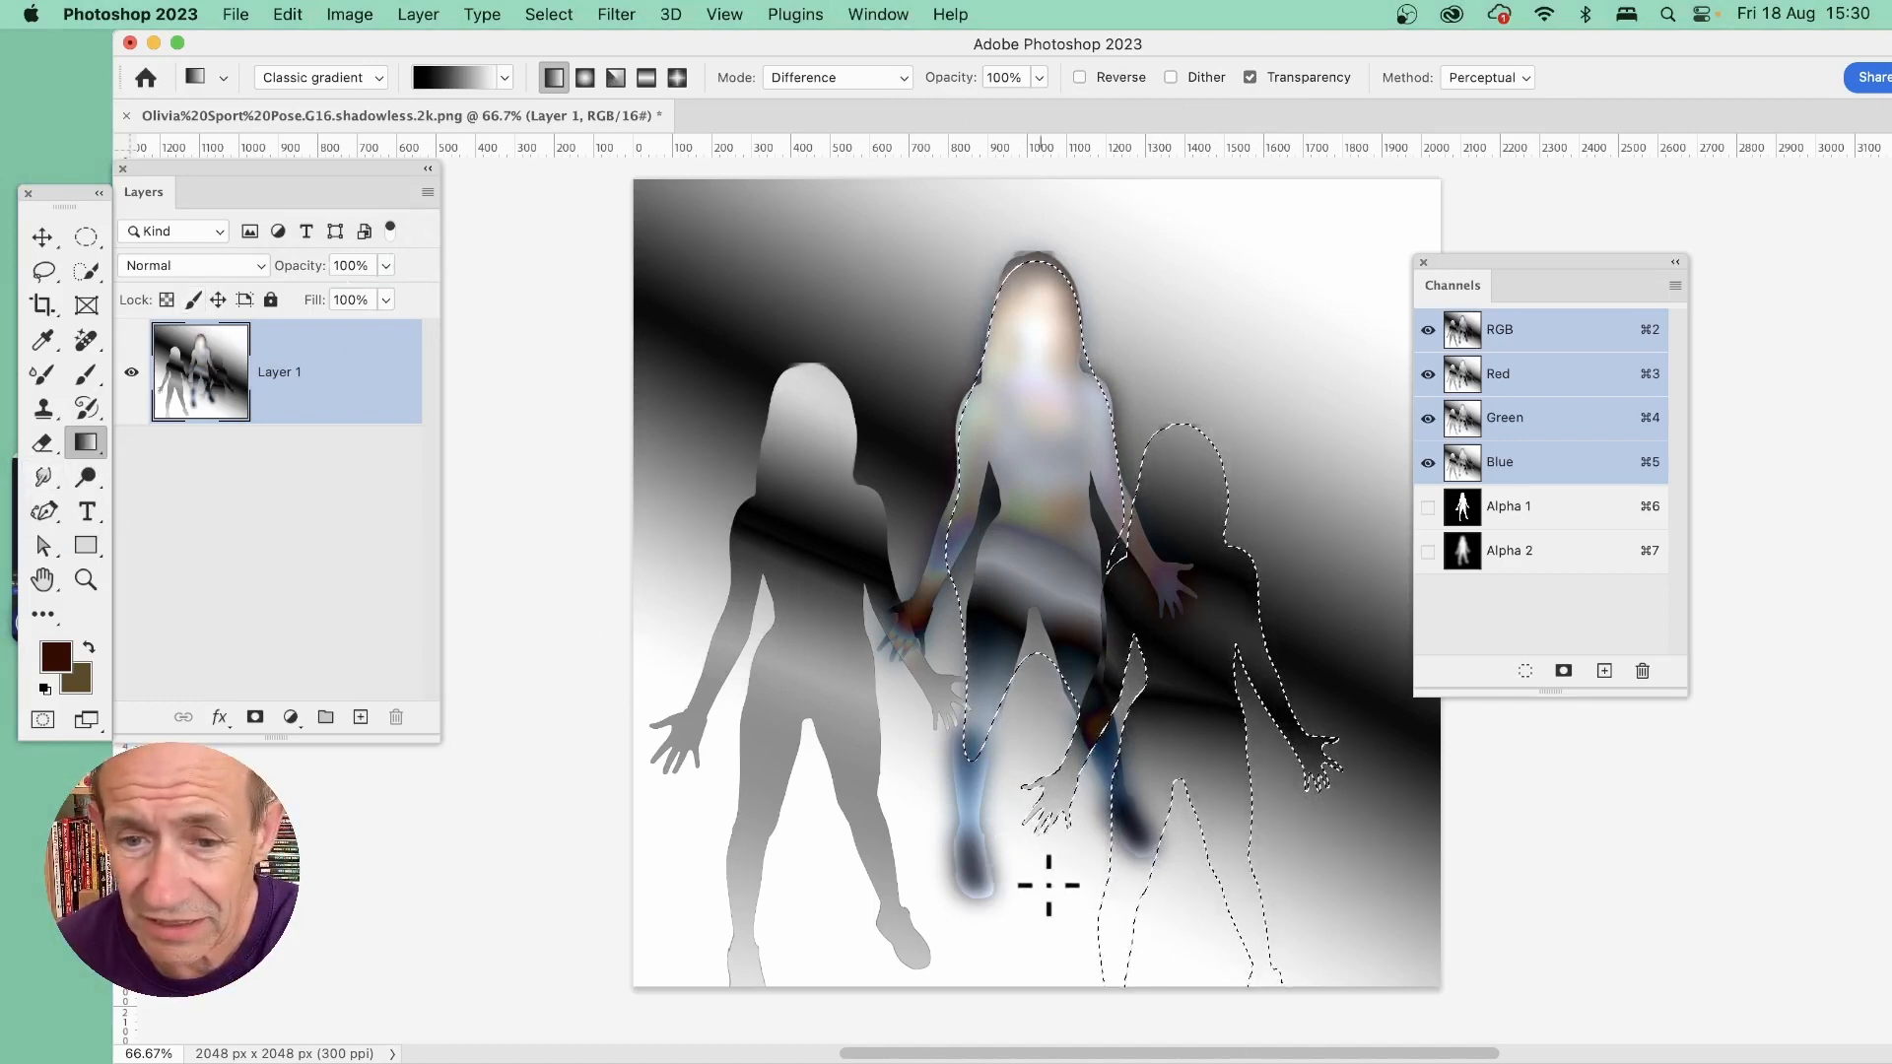
# Step: Draw two crossing diagonal Difference-mode gradients over the combined selection of both figures, and deselect
pyautogui.moveTo(1048, 885); pyautogui.dragTo(1431, 361)
pyautogui.moveTo(1045, 354); pyautogui.dragTo(1321, 741)
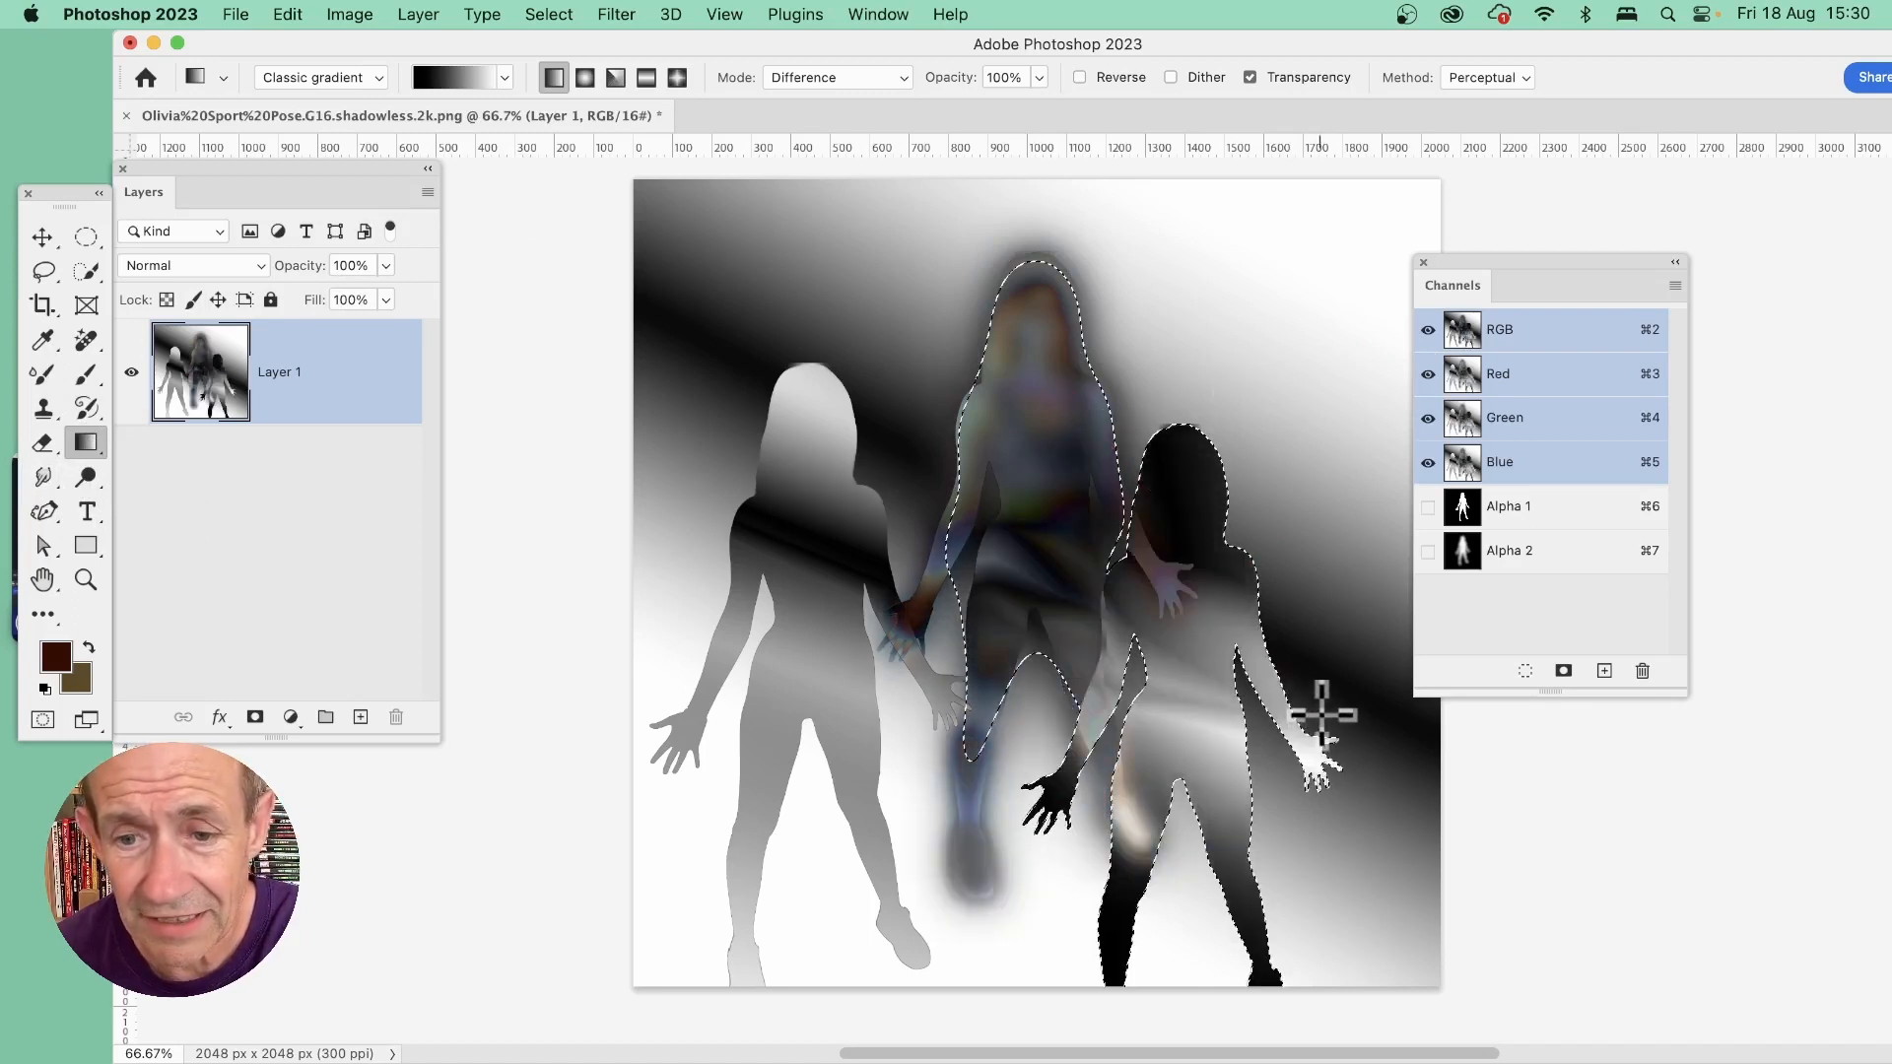
pyautogui.click(549, 14)
pyautogui.click(560, 62)
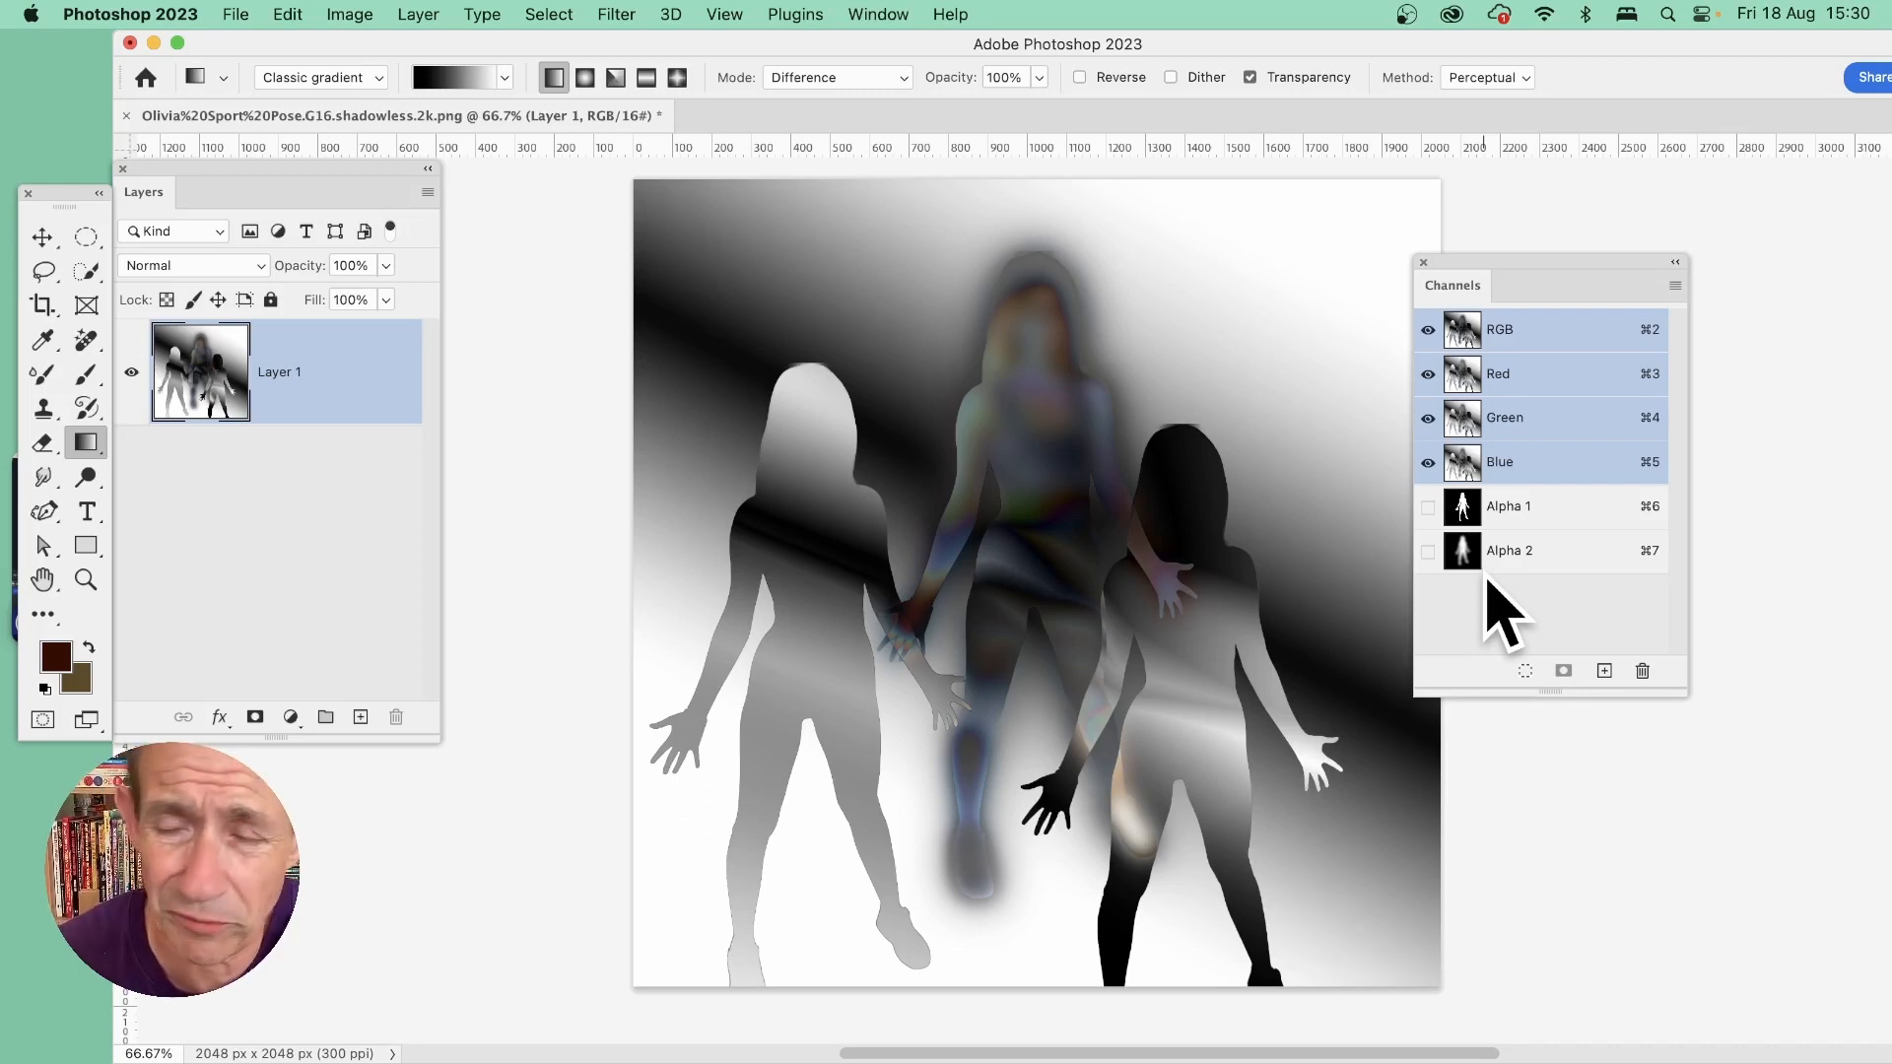
# Step: View the Red, Green and Blue channels individually and return to the RGB composite
pyautogui.click(1550, 380)
pyautogui.click(1547, 417)
pyautogui.click(1538, 461)
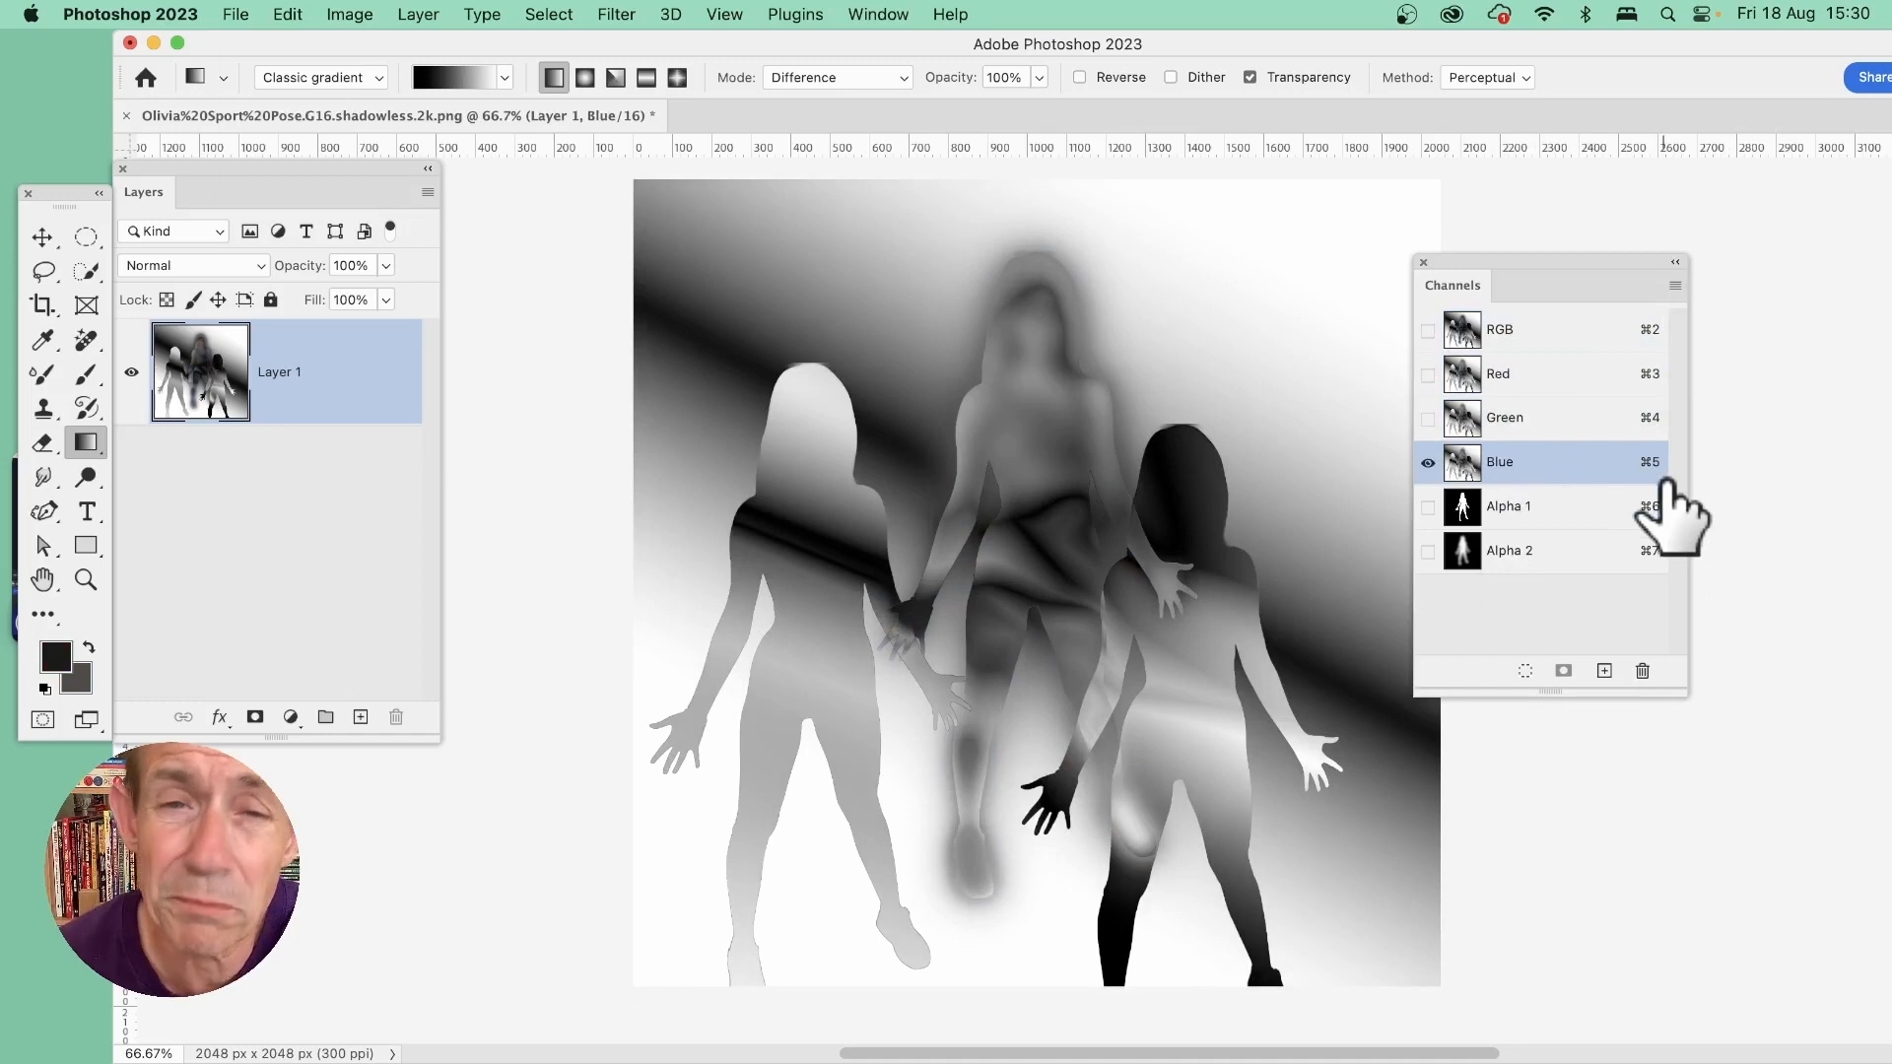
pyautogui.click(1522, 335)
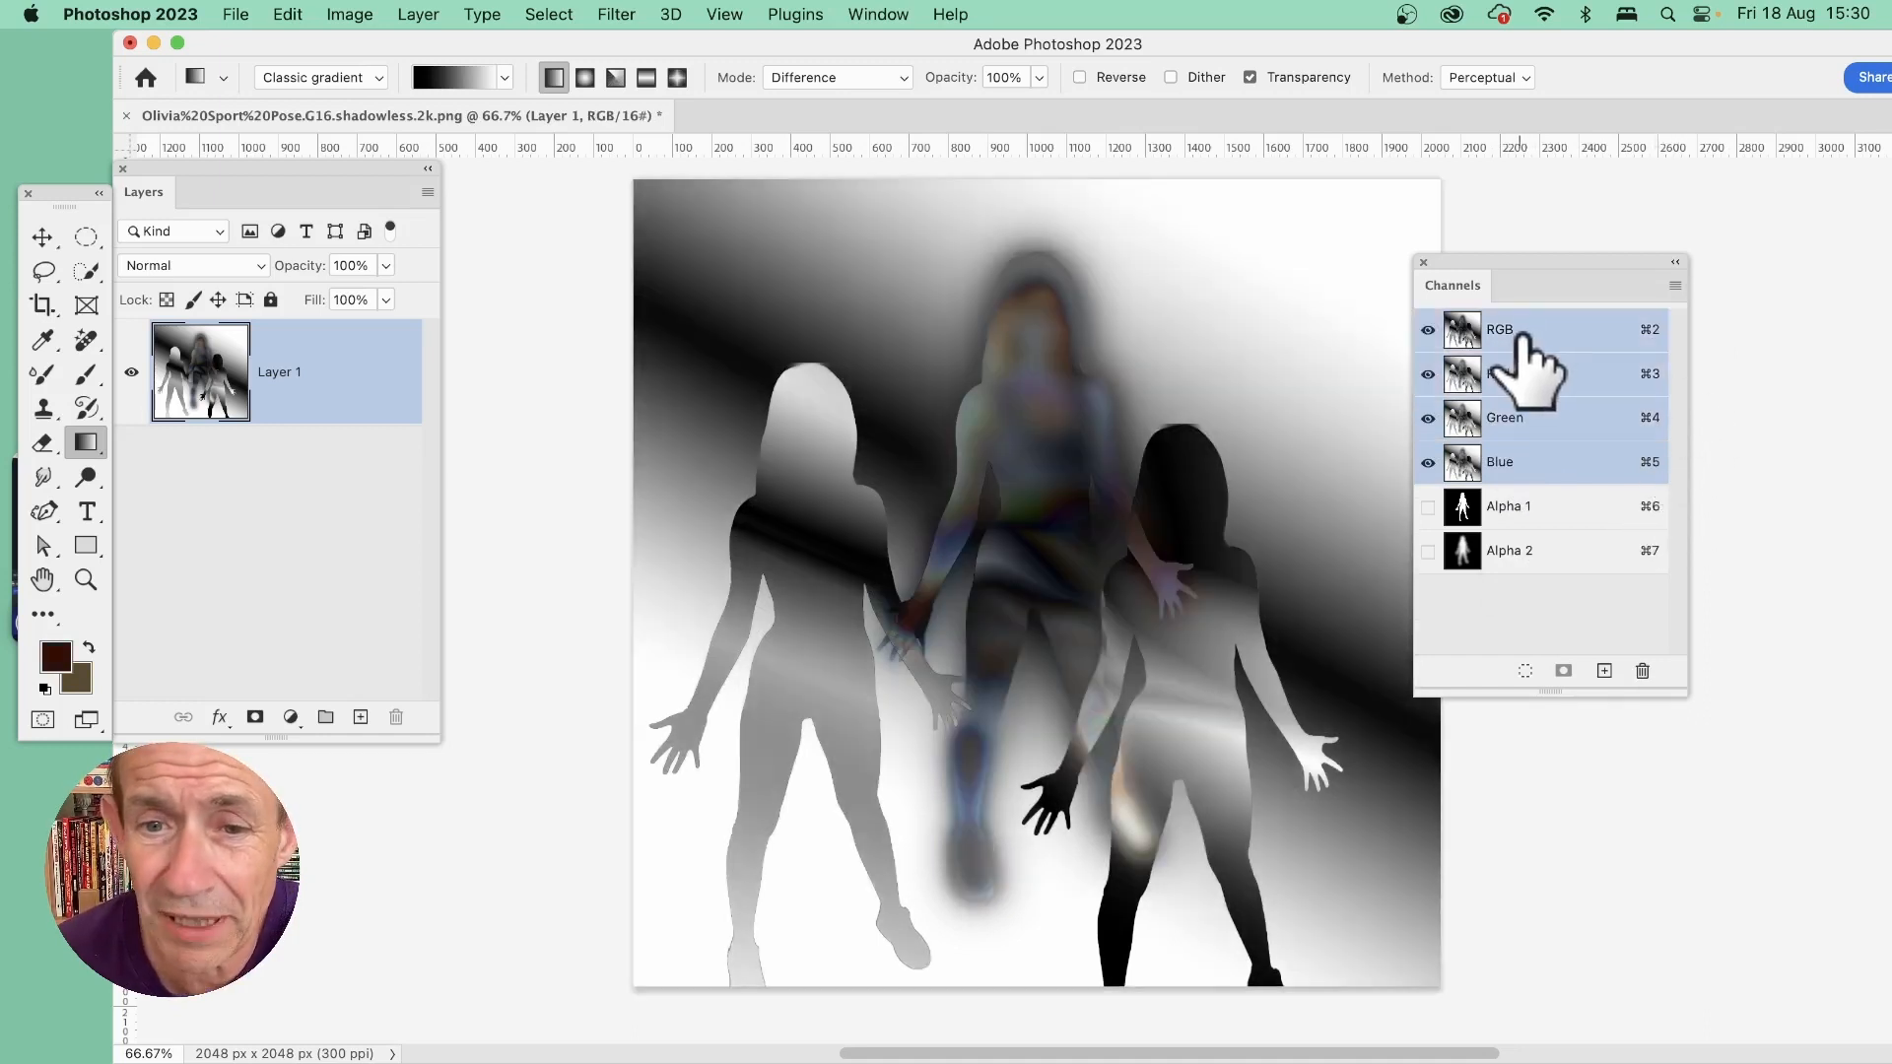